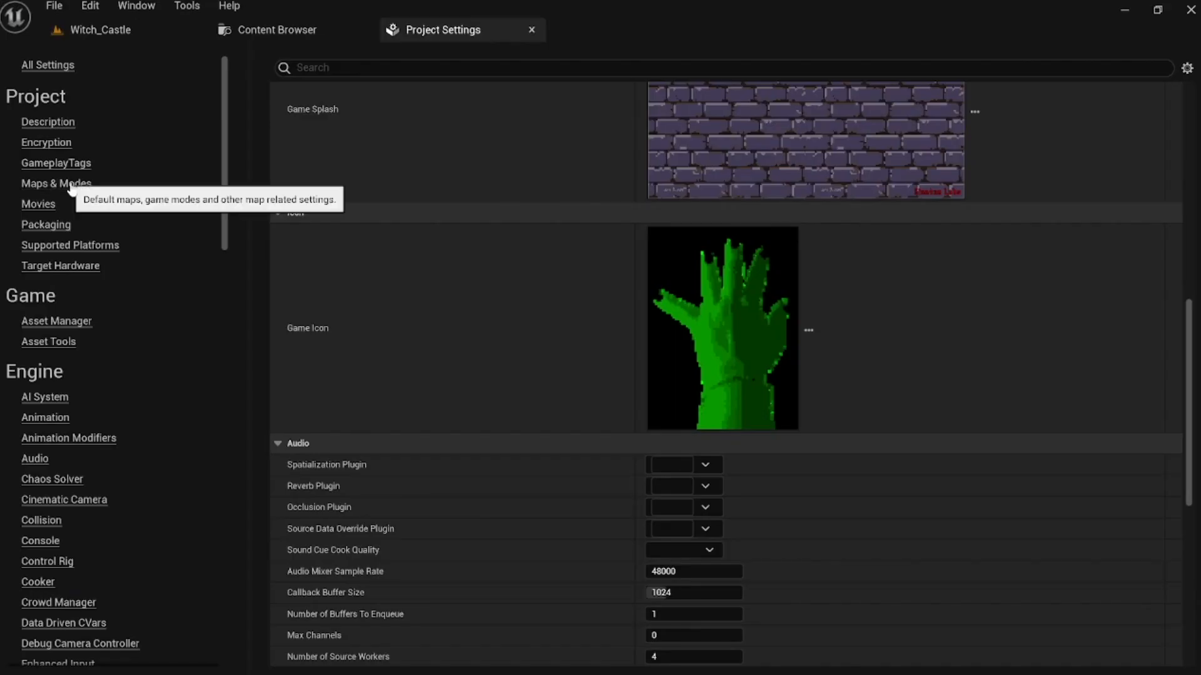
Review the project's Maps & Modes settings and the Packaging settings as far as the list of maps included in a packaged build
click(66, 184)
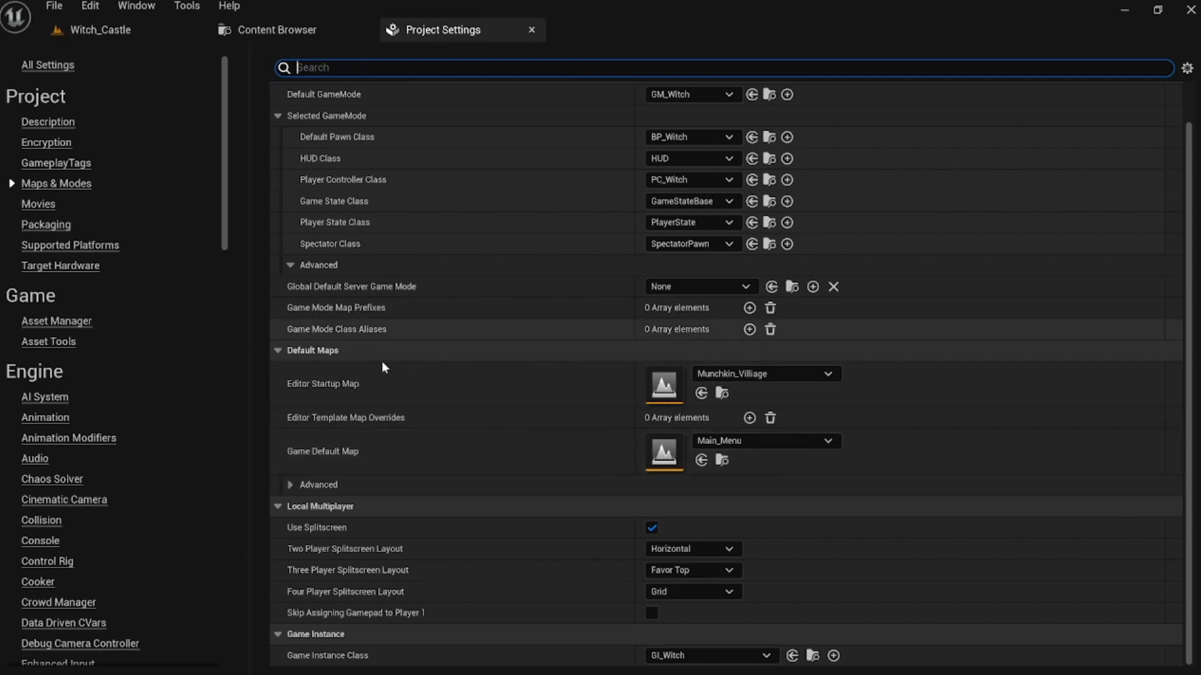
click(56, 183)
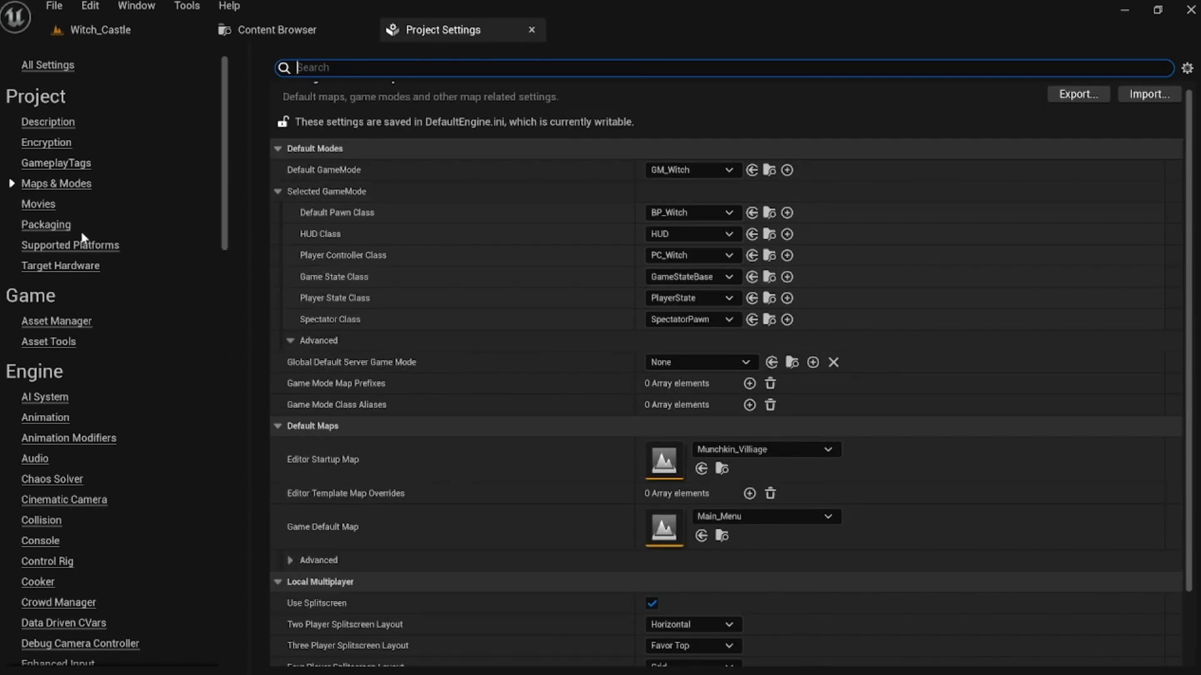
click(59, 226)
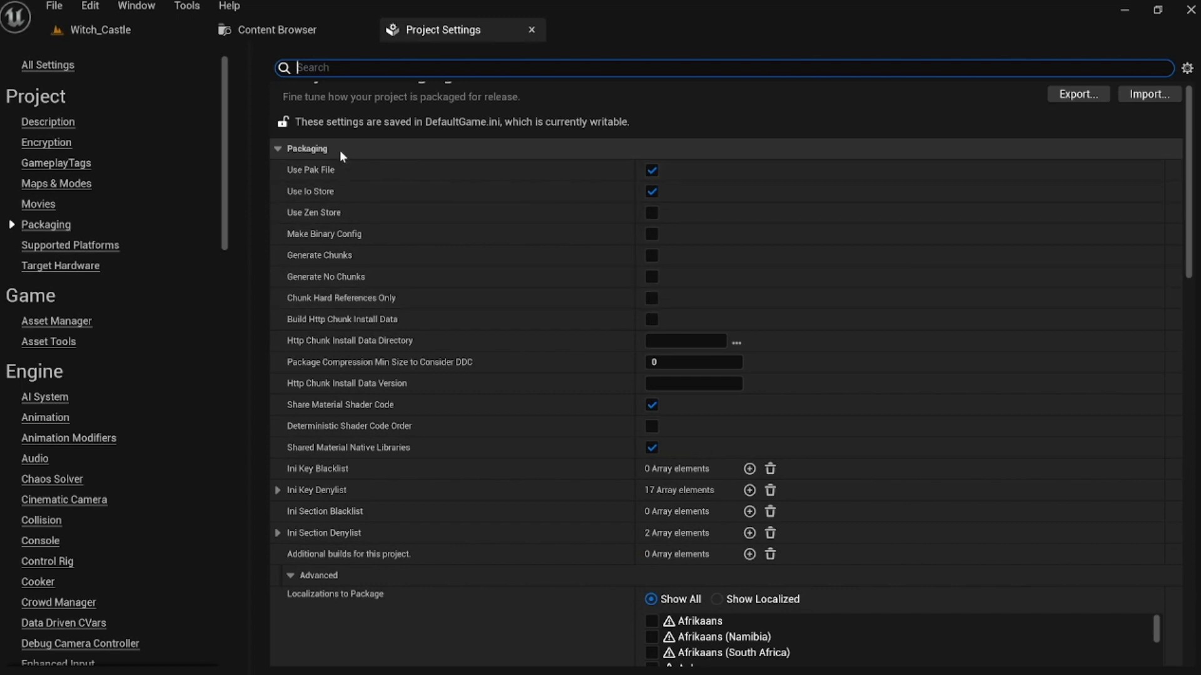
scroll(493, 284, down, 10)
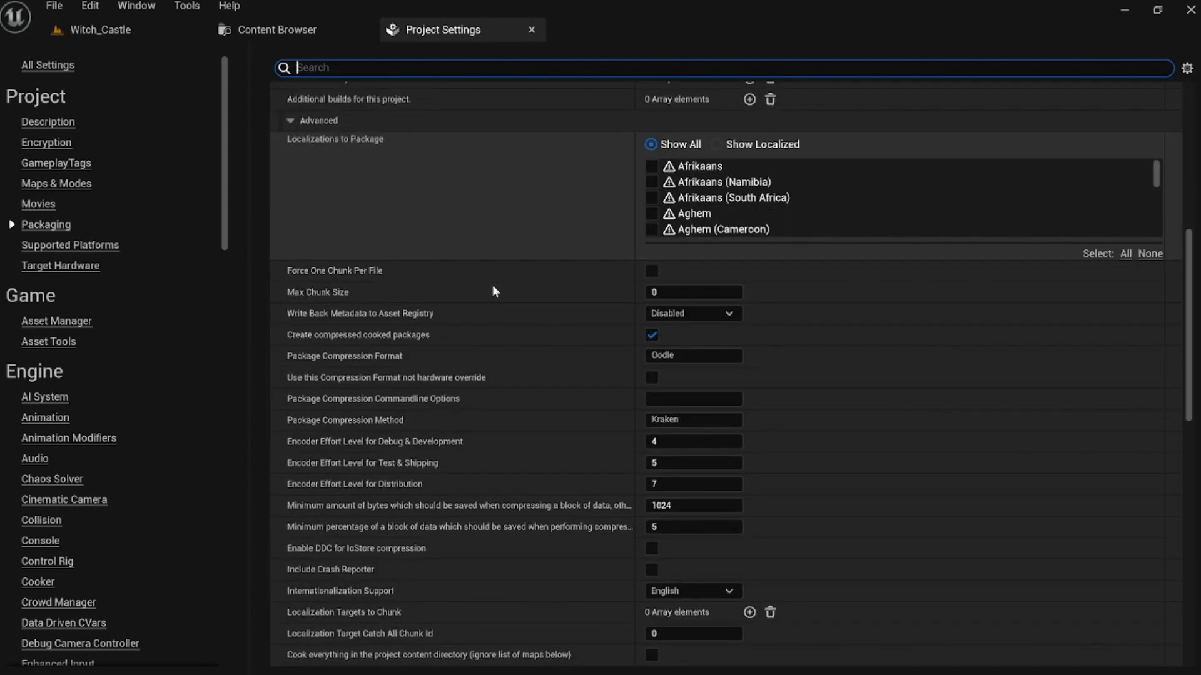
scroll(494, 291, down, 12)
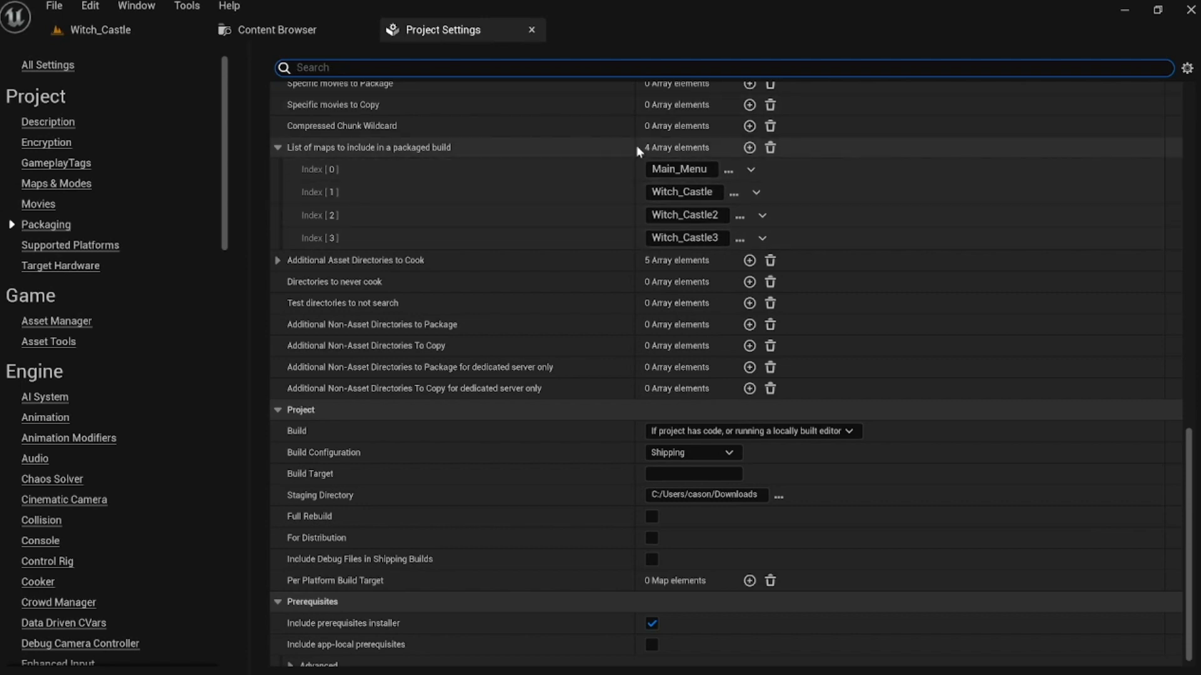
Add an extra entry "g" to the list of maps to include in a packaged build and delete that entry
click(750, 148)
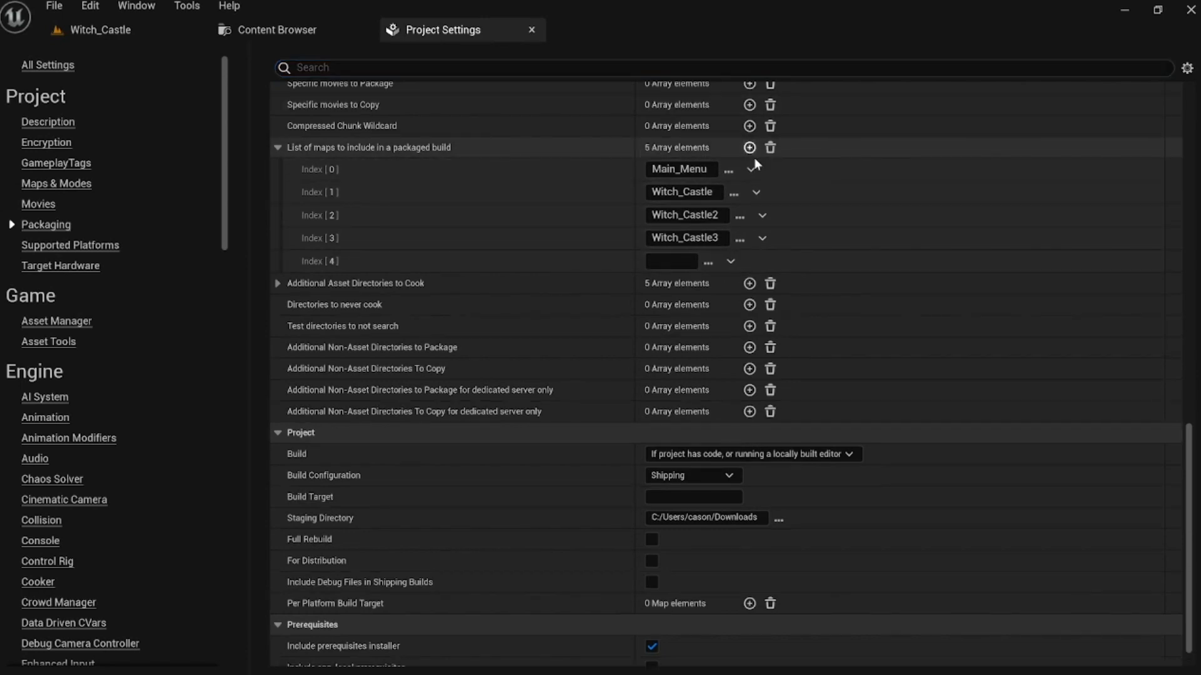
click(679, 260)
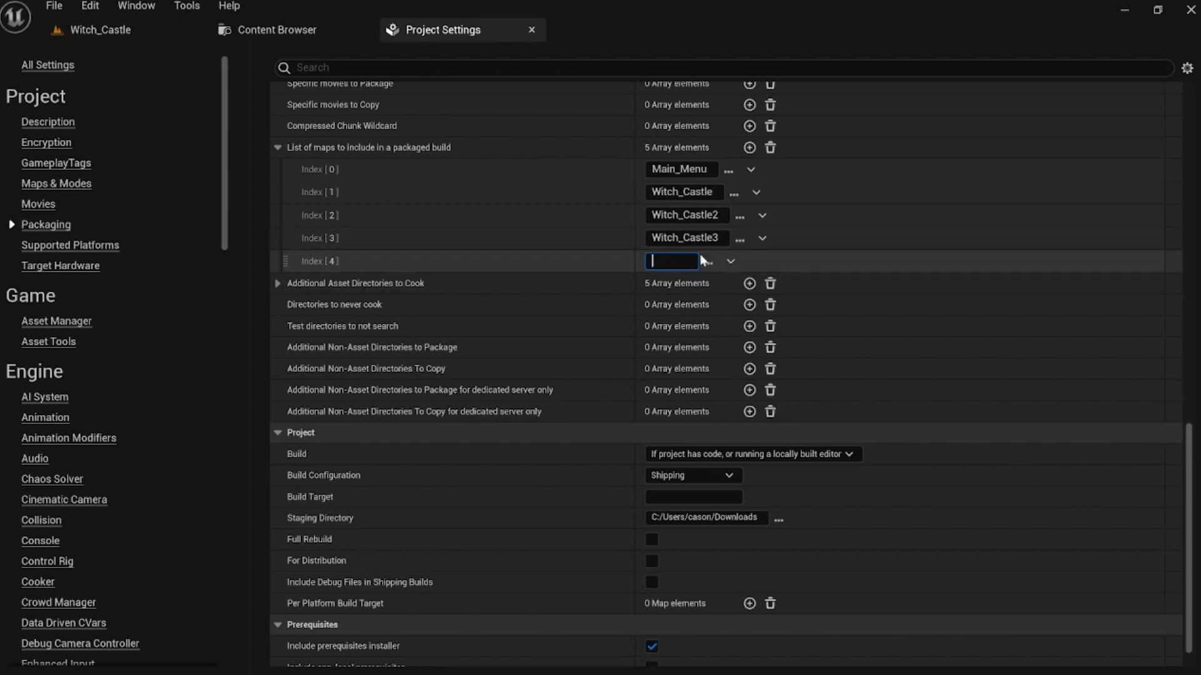
text(g)
click(730, 261)
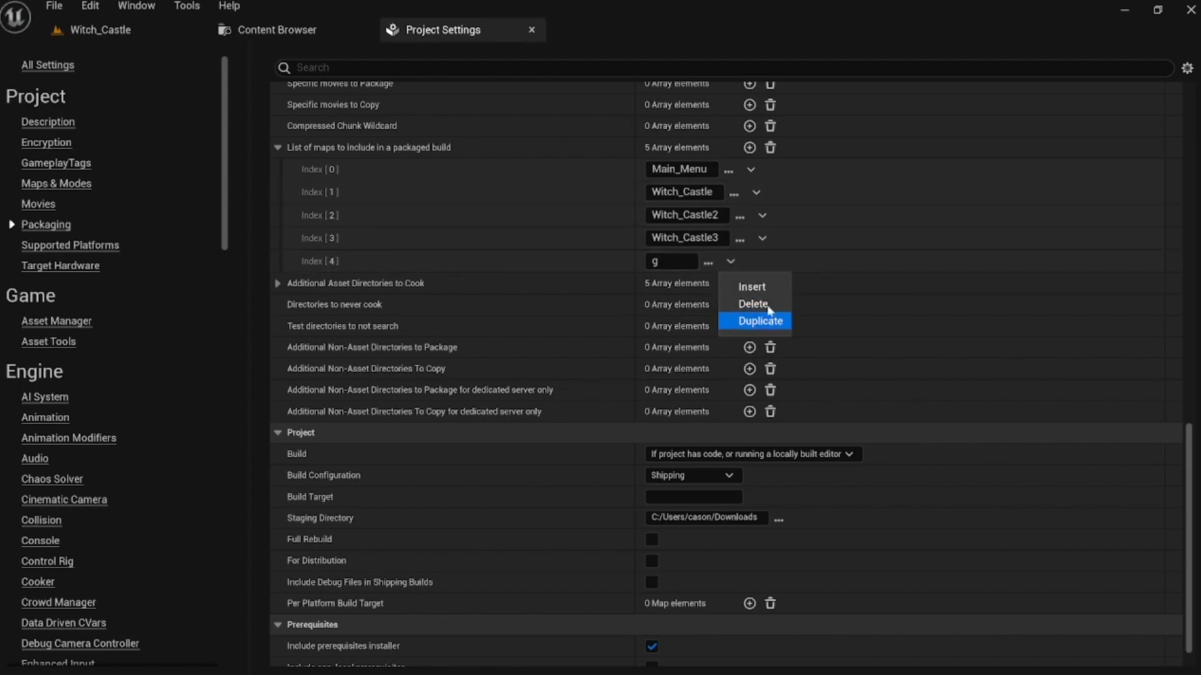
click(768, 307)
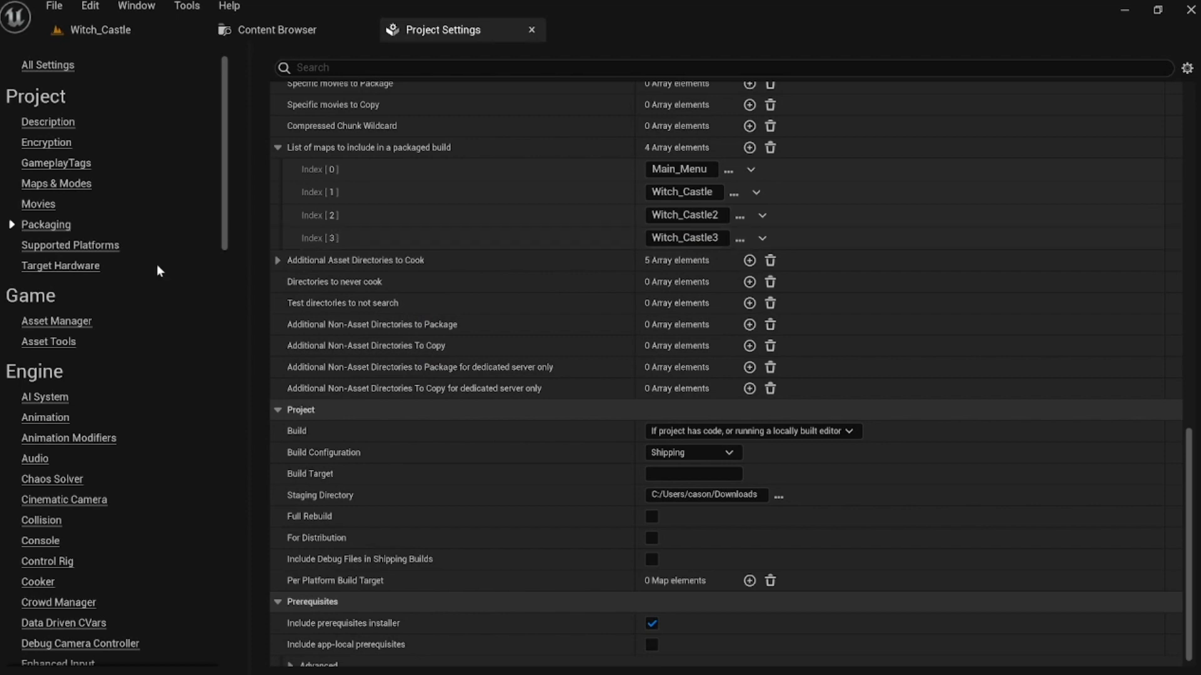
Examine the Windows platform settings, including the default RHI, the editor and game splash images and the game icon
drag(228, 198, 217, 564)
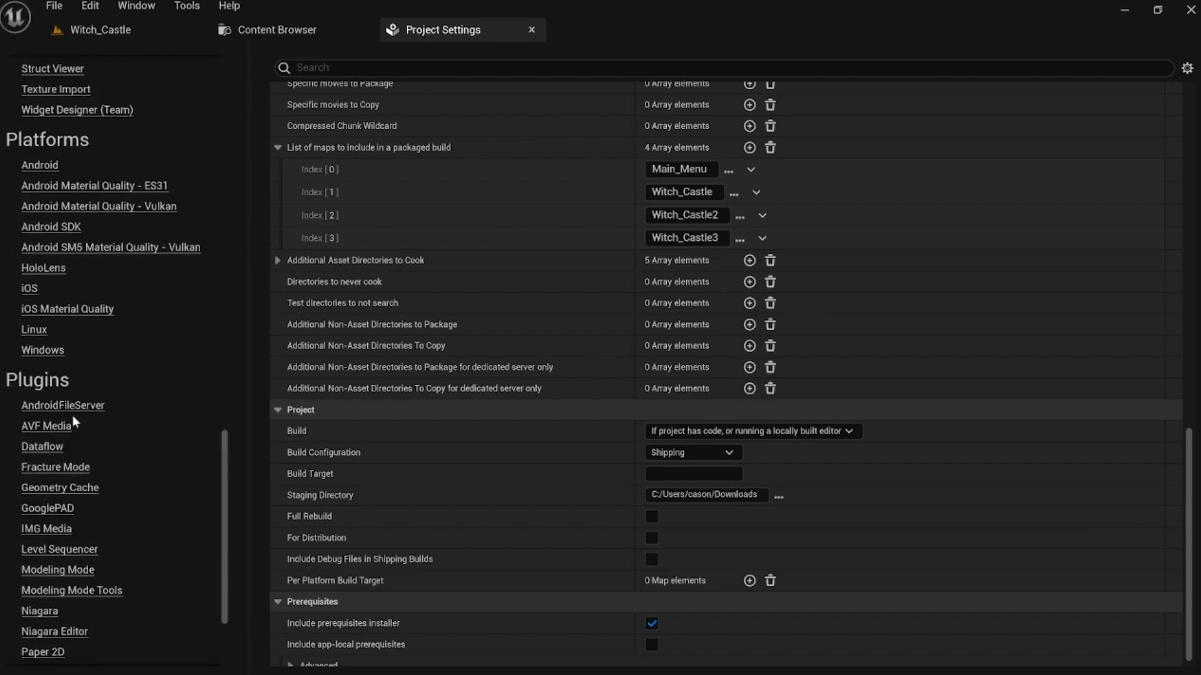
click(45, 352)
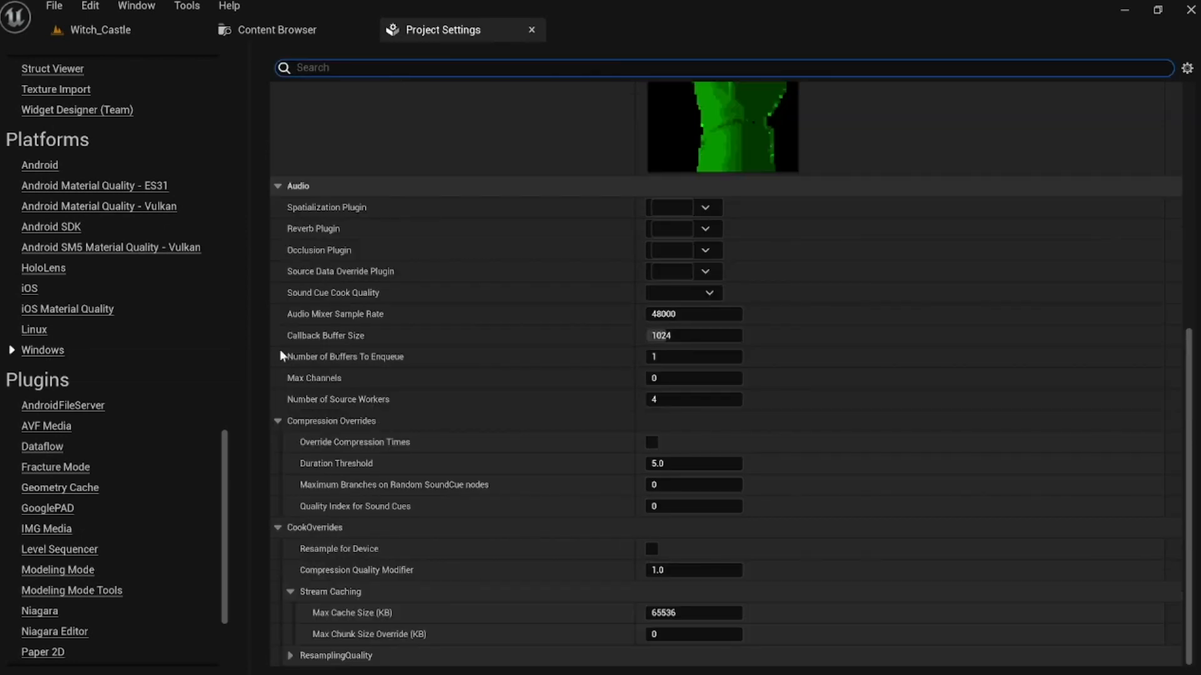
scroll(903, 388, up, 15)
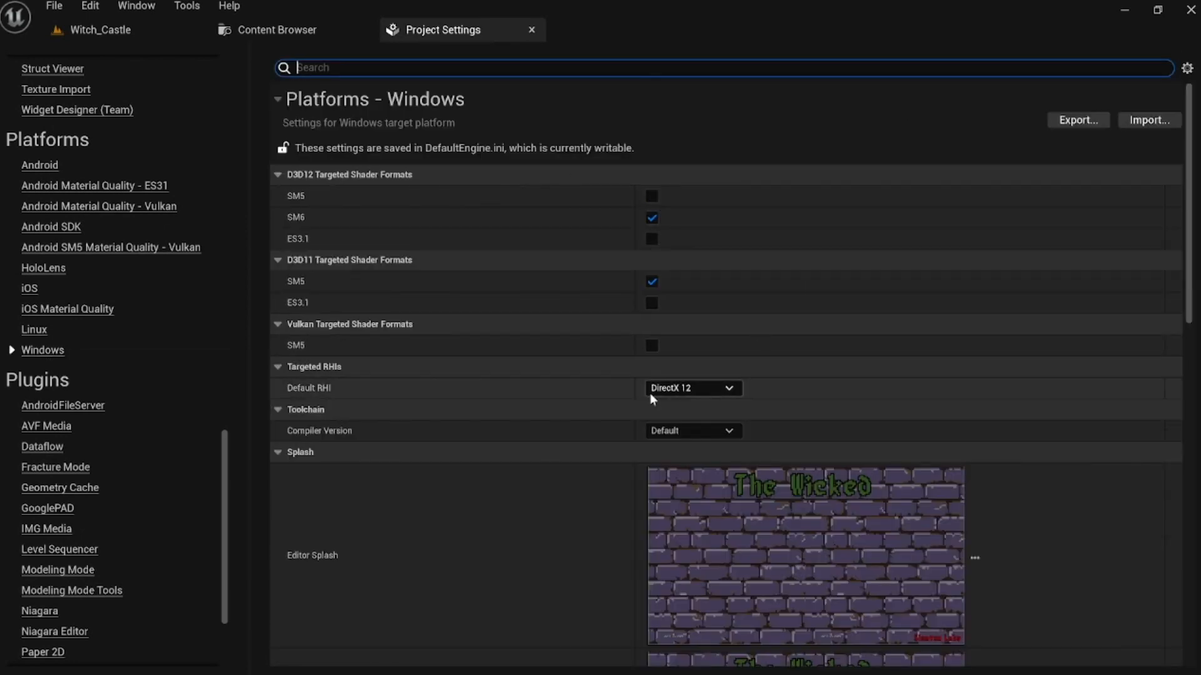
scroll(507, 430, down, 4)
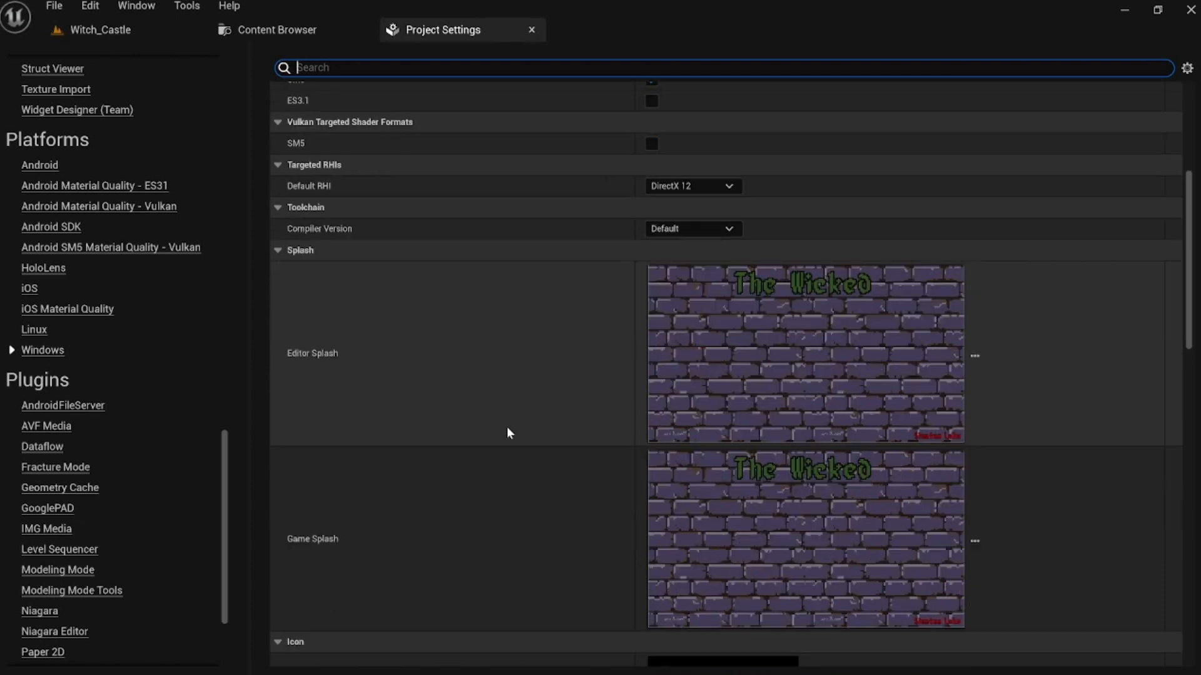
scroll(772, 479, down, 2)
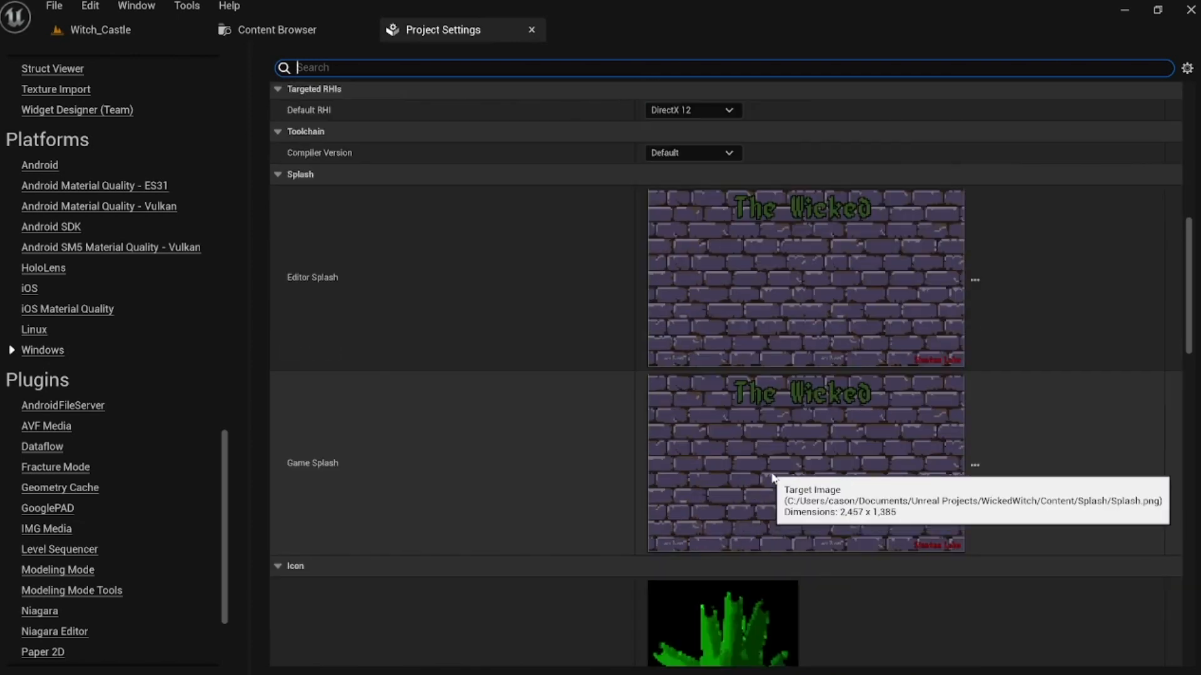
scroll(772, 478, down, 6)
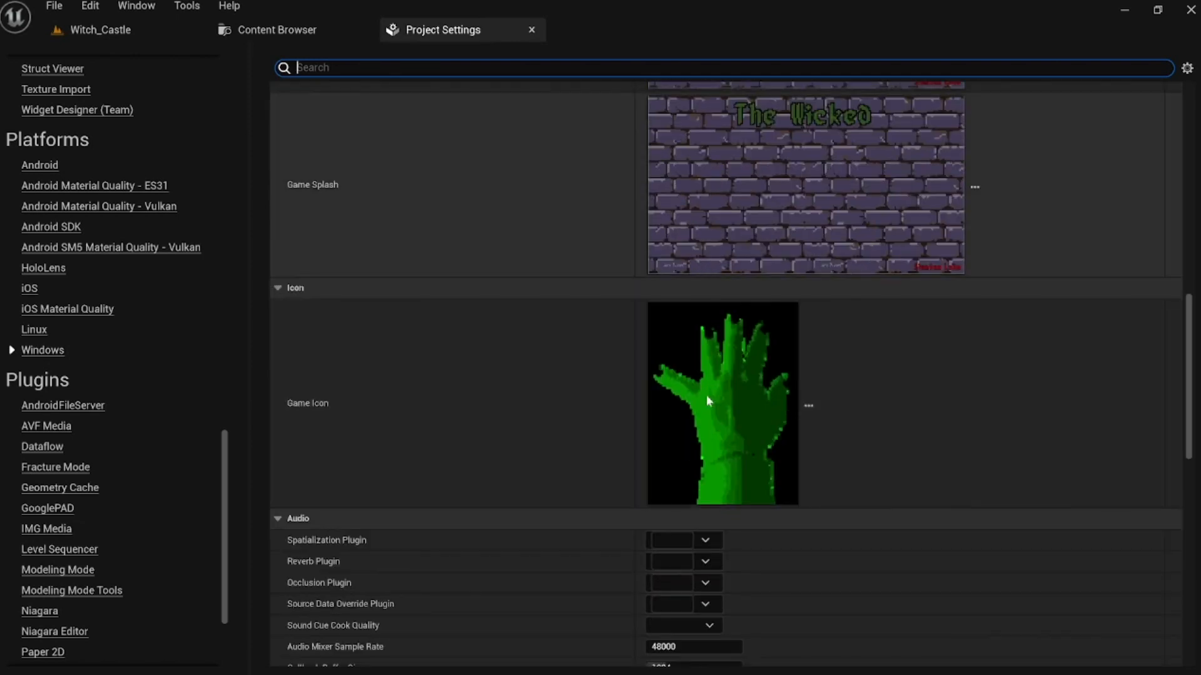
scroll(545, 372, down, 2)
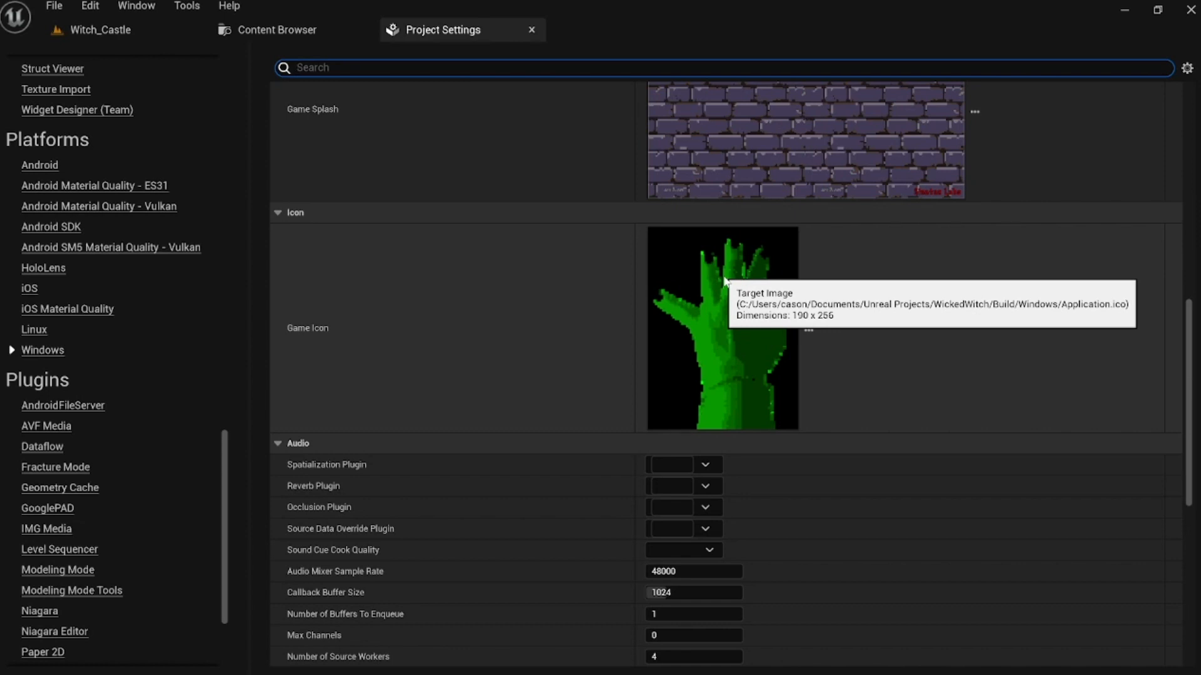
scroll(875, 550, up, 10)
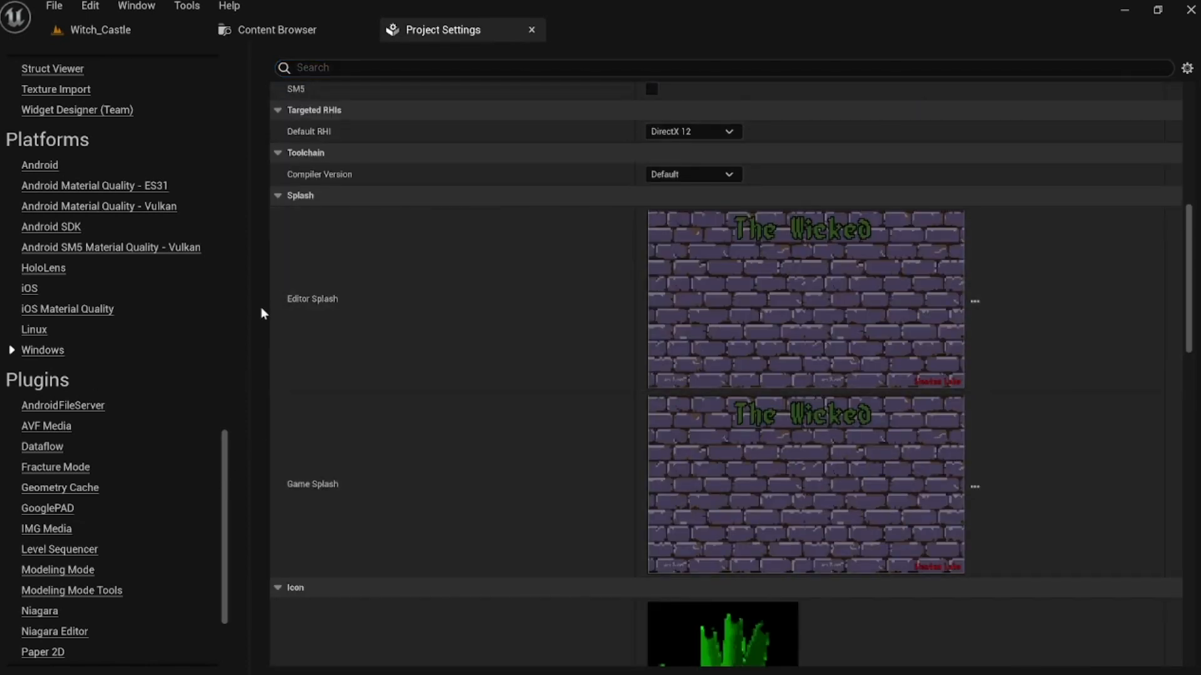
drag(226, 487, 308, 9)
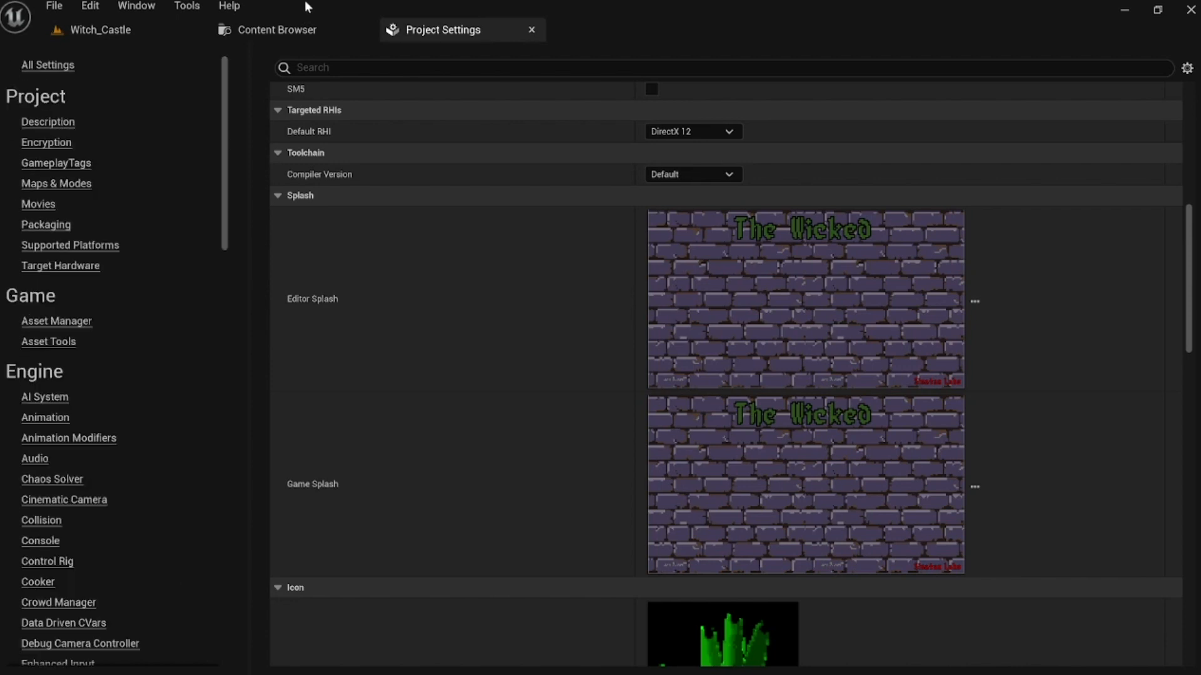
Force delete the HDRI folder inside StarterContent in the Content Browser
click(300, 29)
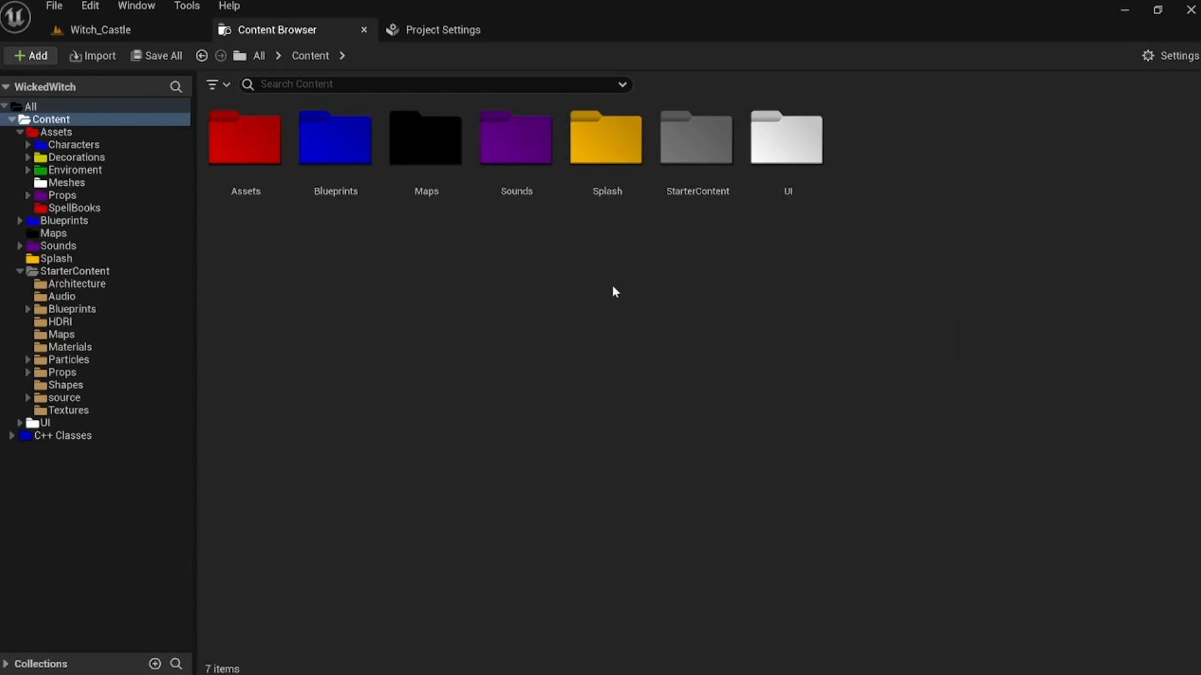
double_click(696, 139)
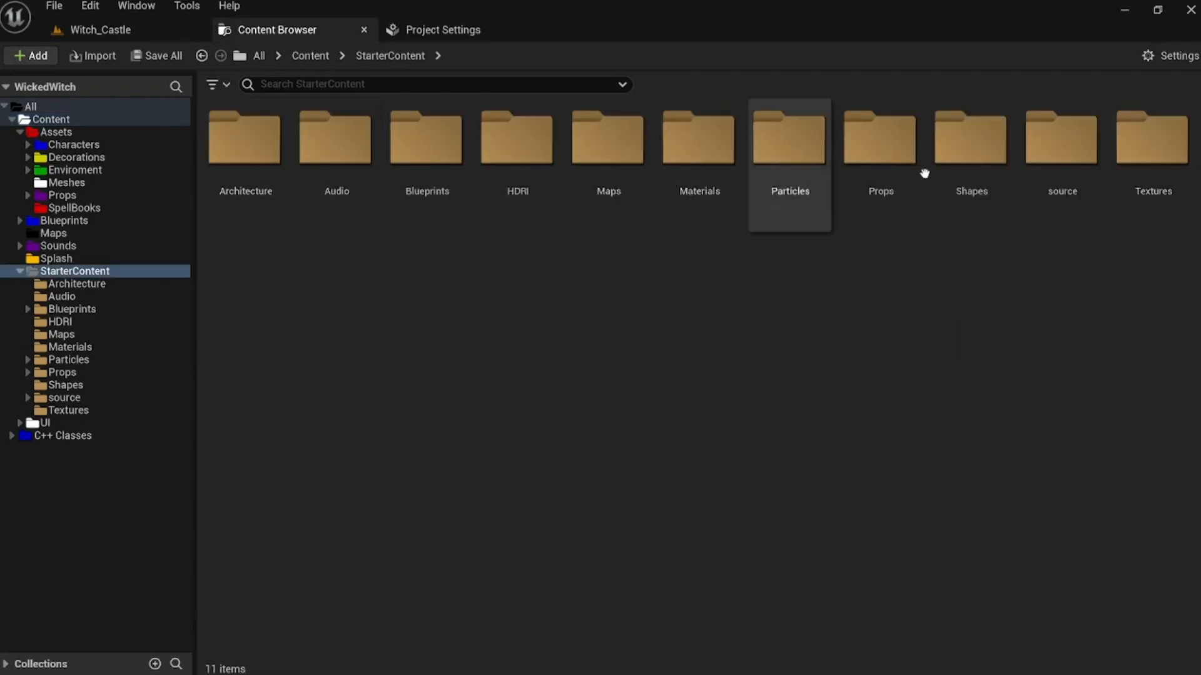
double_click(525, 158)
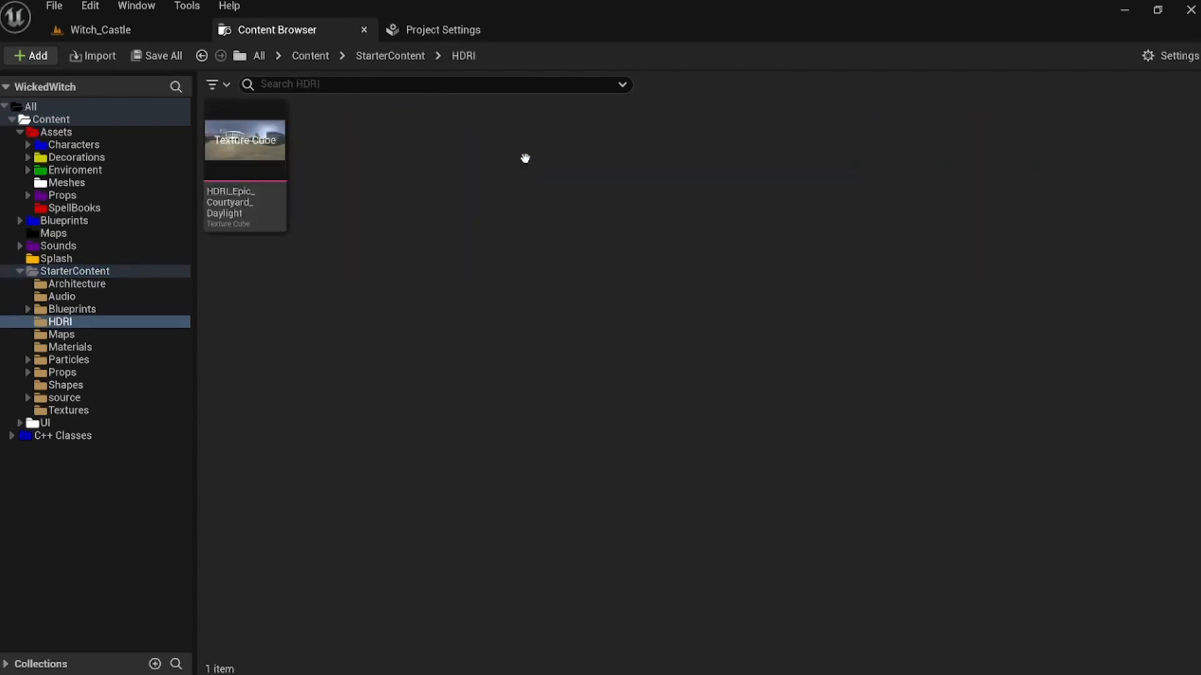
click(395, 58)
click(518, 150)
key(Delete)
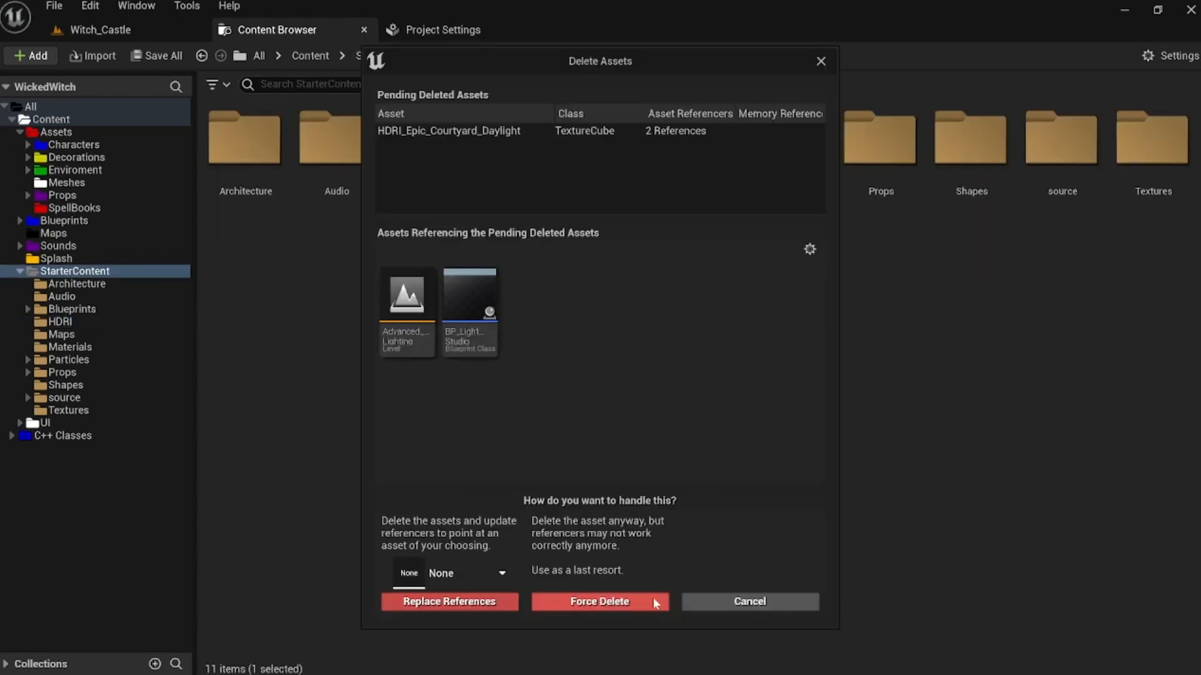
click(619, 605)
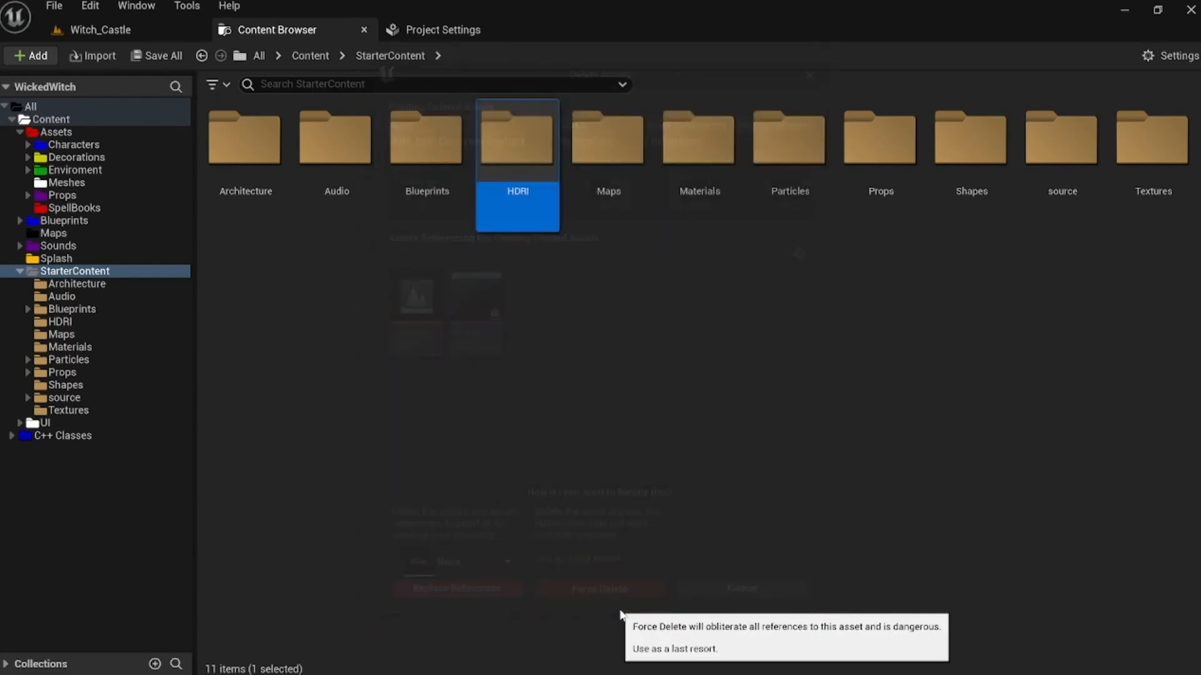
Delete the Maps folder and all its assets from StarterContent
click(480, 189)
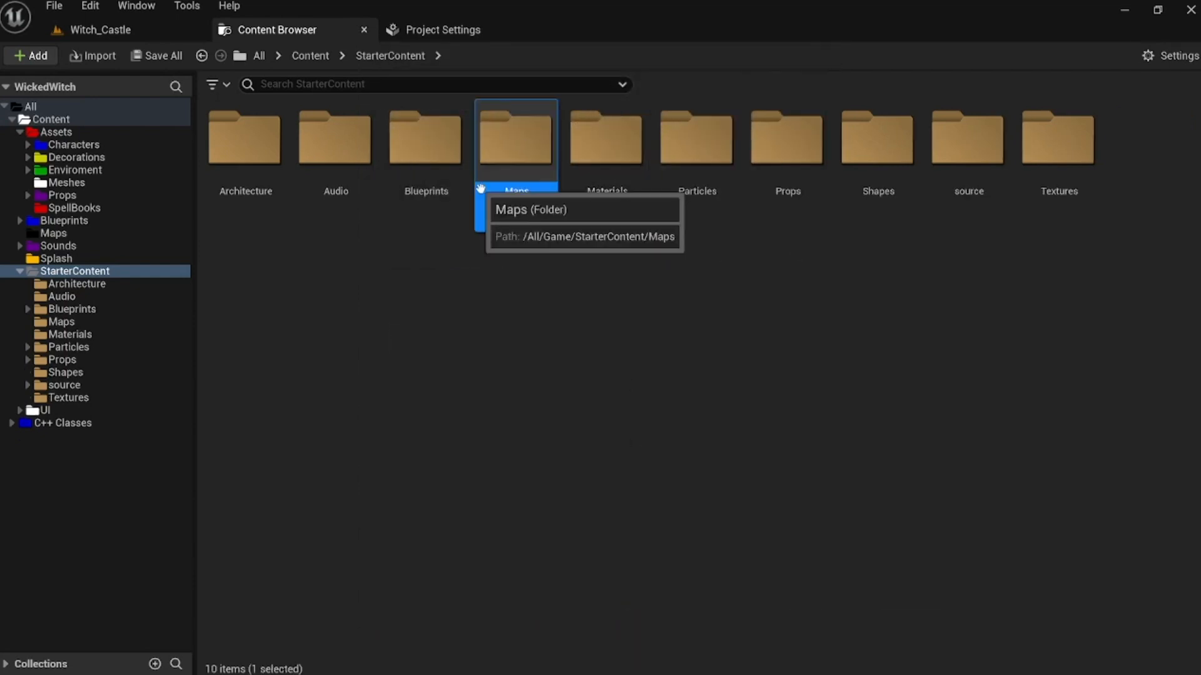
key(Delete)
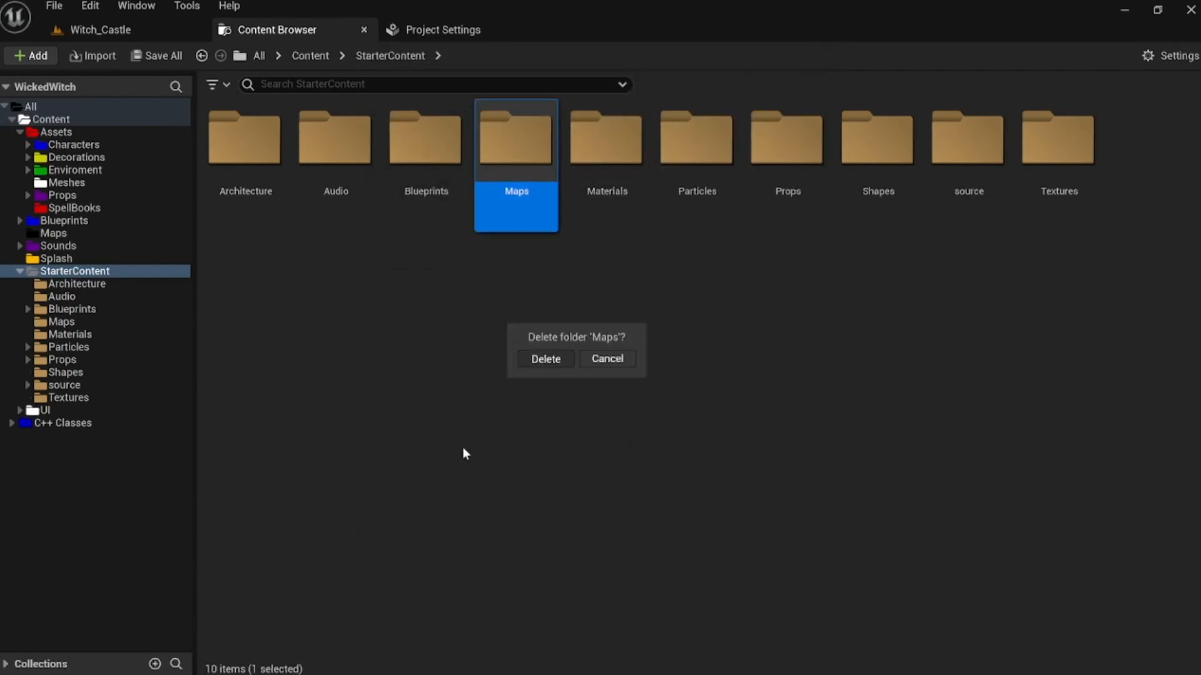
click(546, 359)
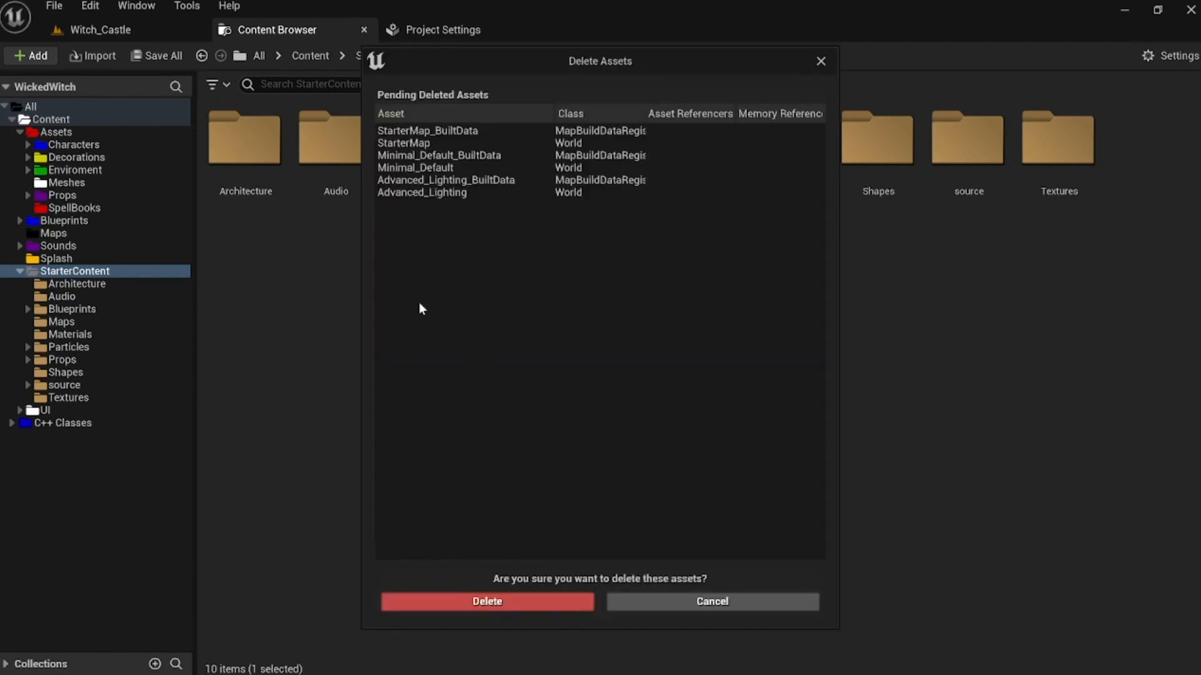
click(493, 602)
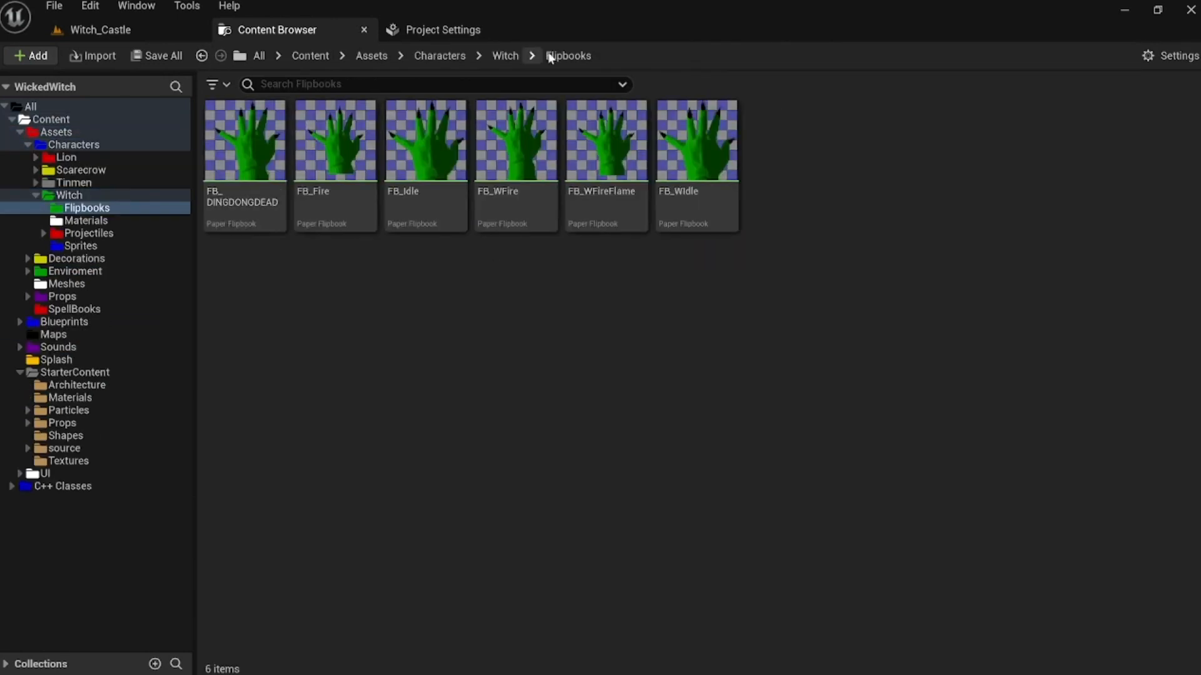
Return to the Witch_Castle level and save it
click(258, 56)
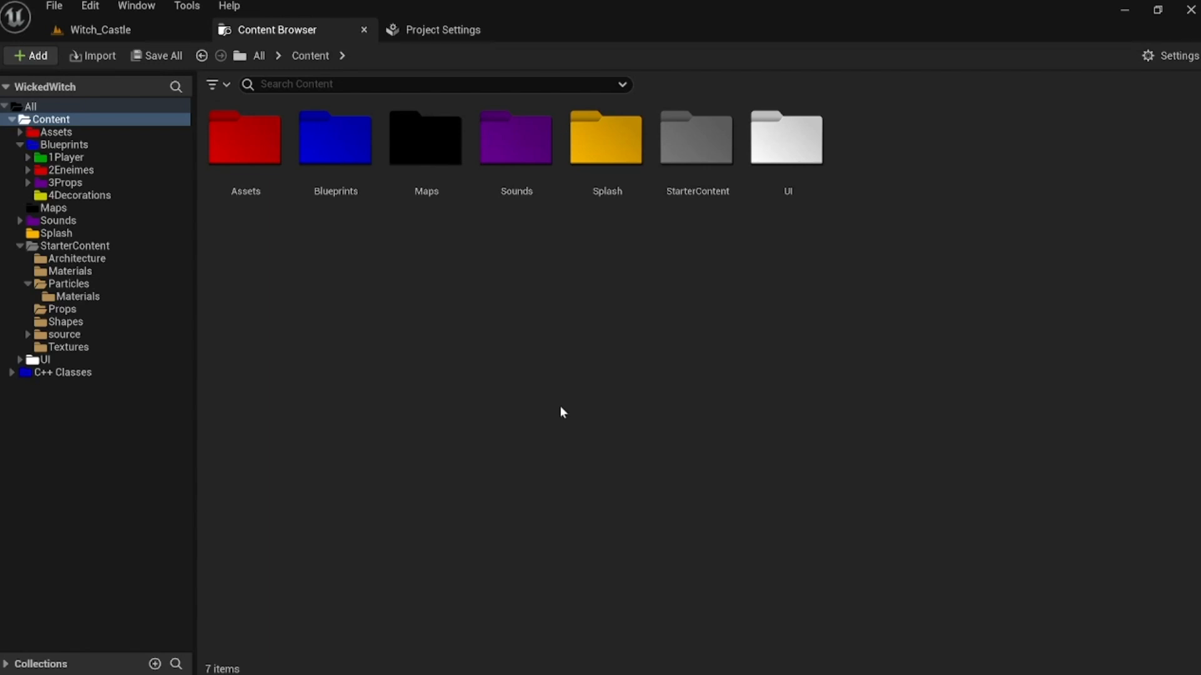
click(99, 30)
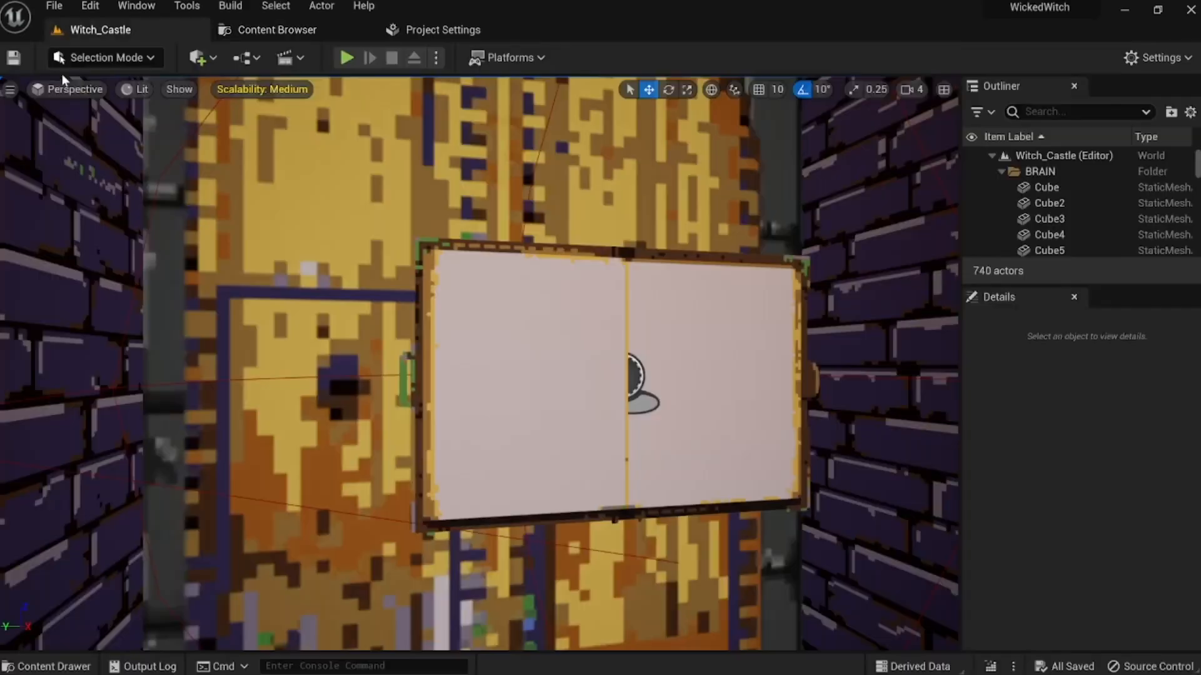
click(13, 60)
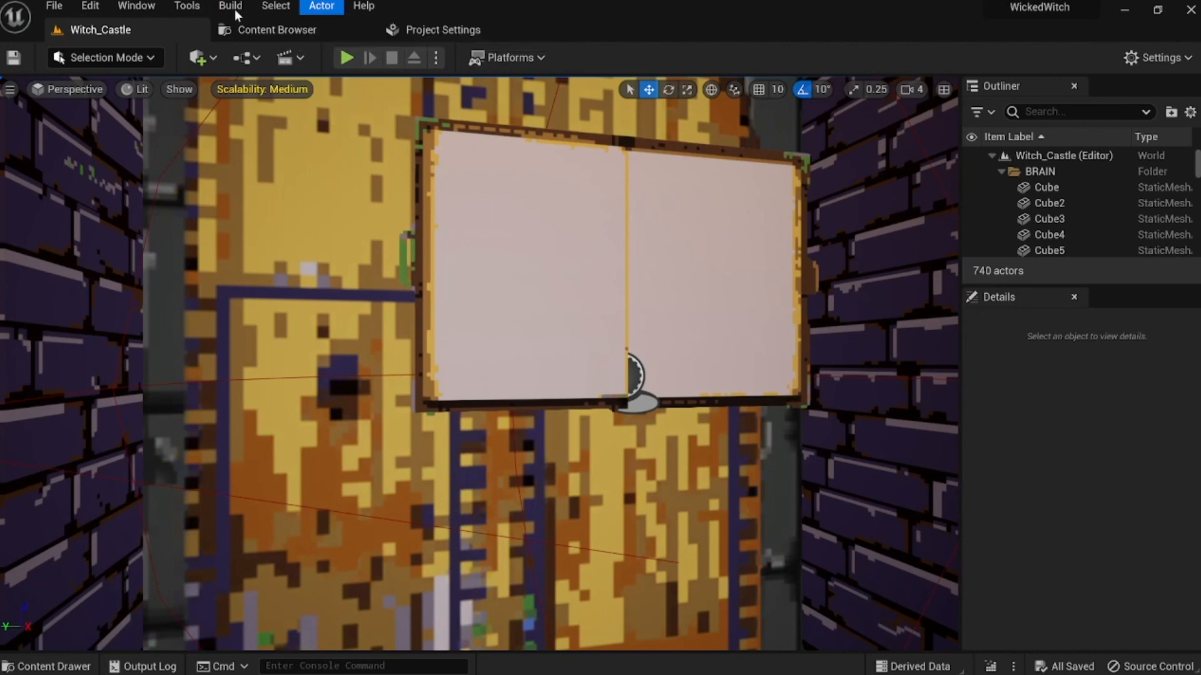
Set the lighting build quality of the Witch_Castle level to High
click(233, 8)
click(664, 59)
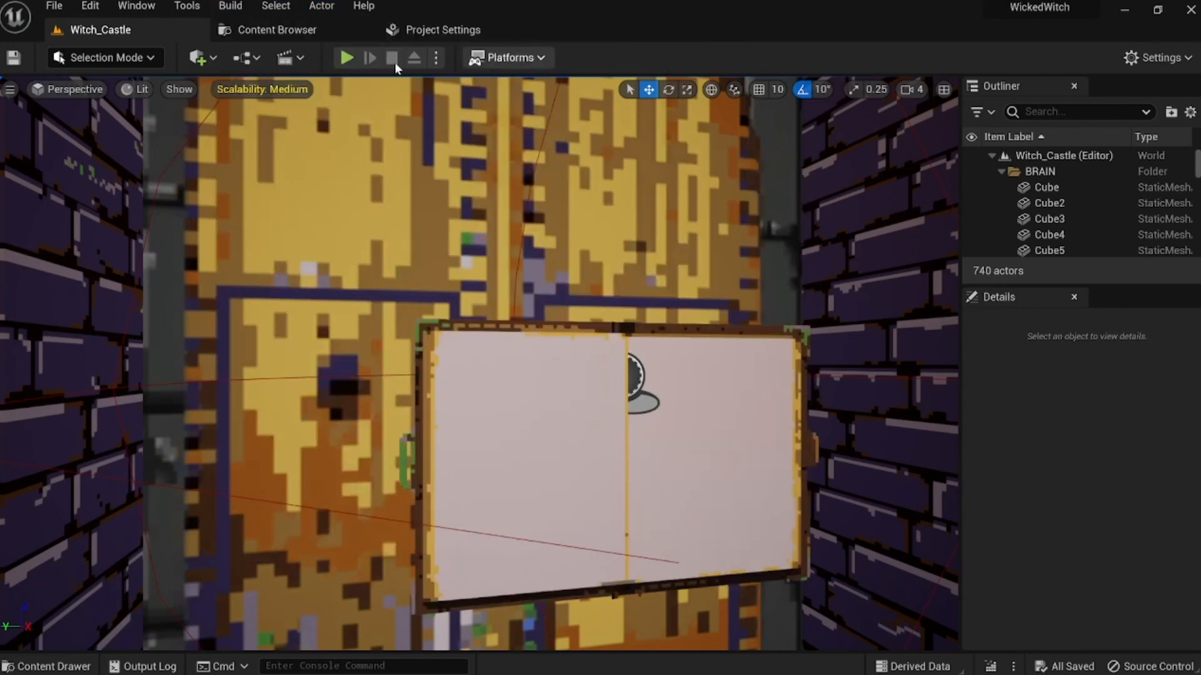
click(230, 7)
mouse_move(291, 105)
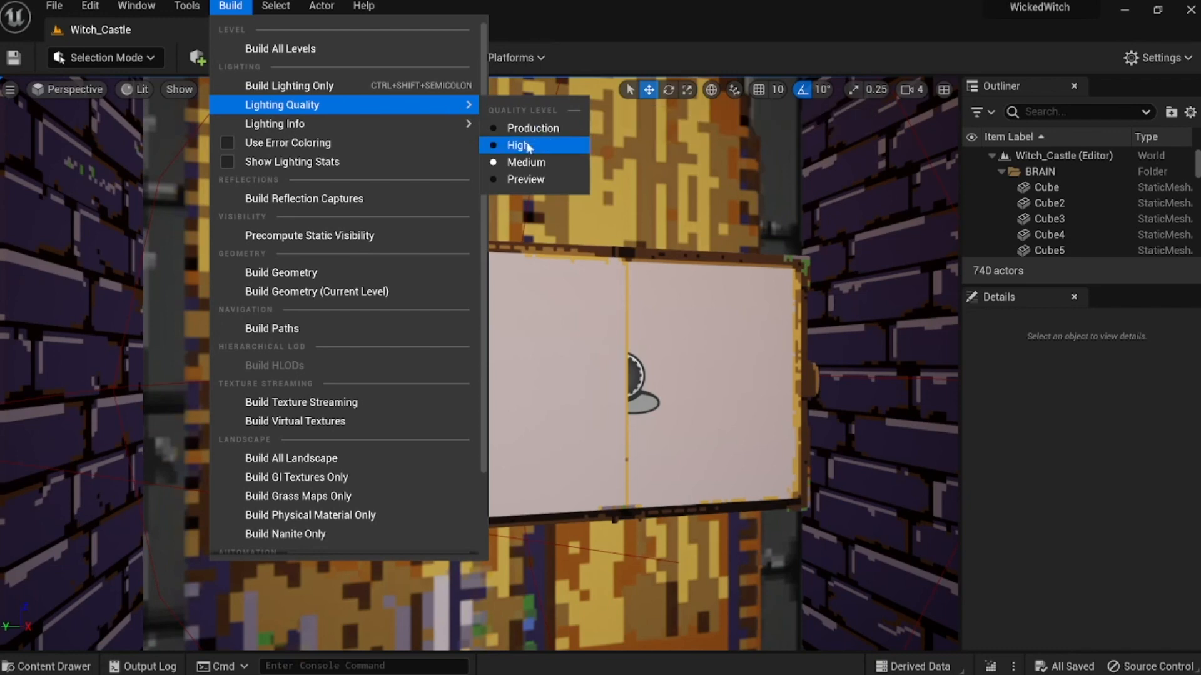
click(512, 147)
click(230, 6)
mouse_move(325, 129)
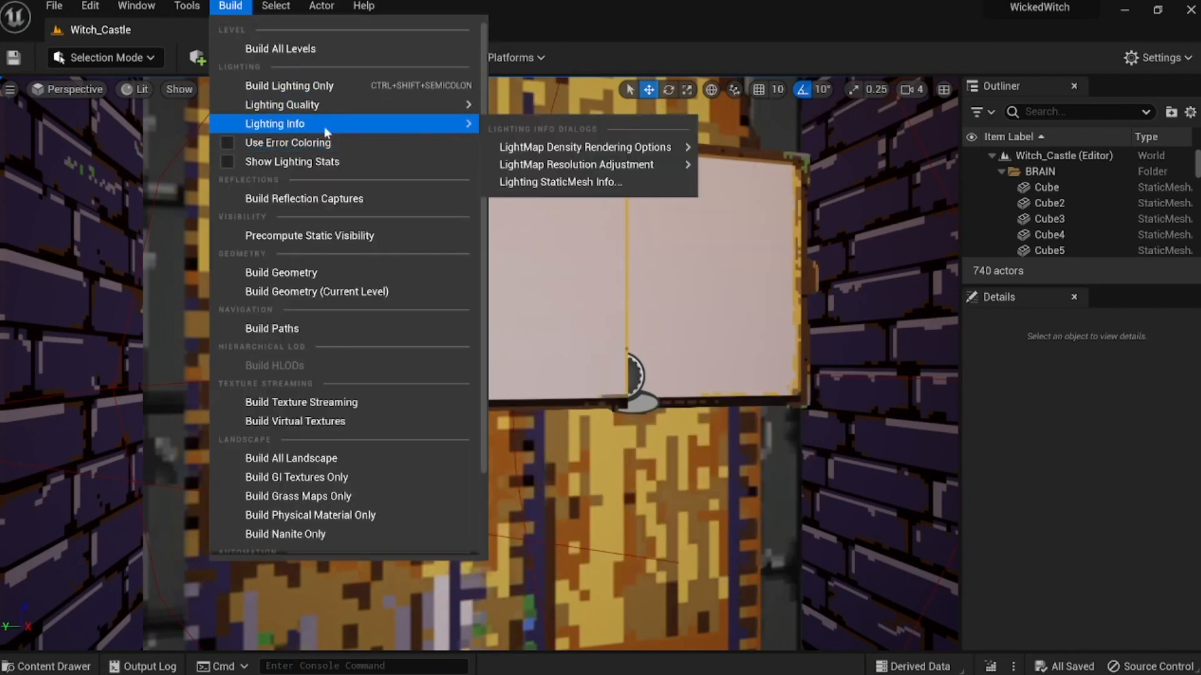
mouse_move(446, 103)
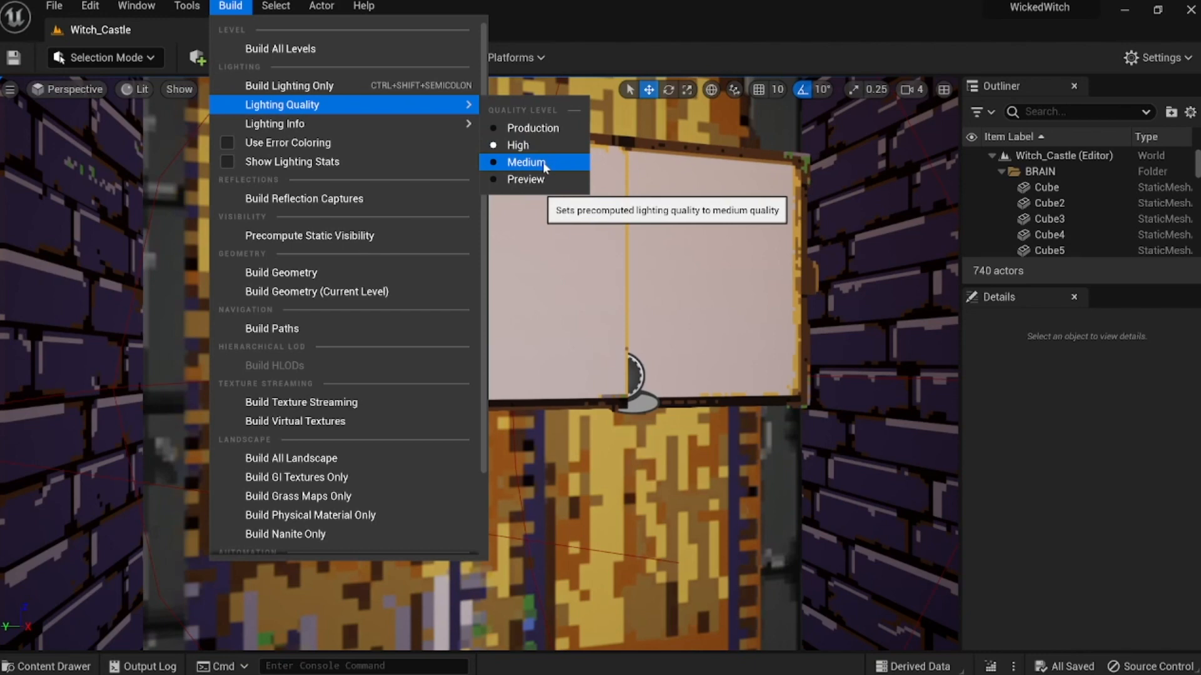
click(518, 146)
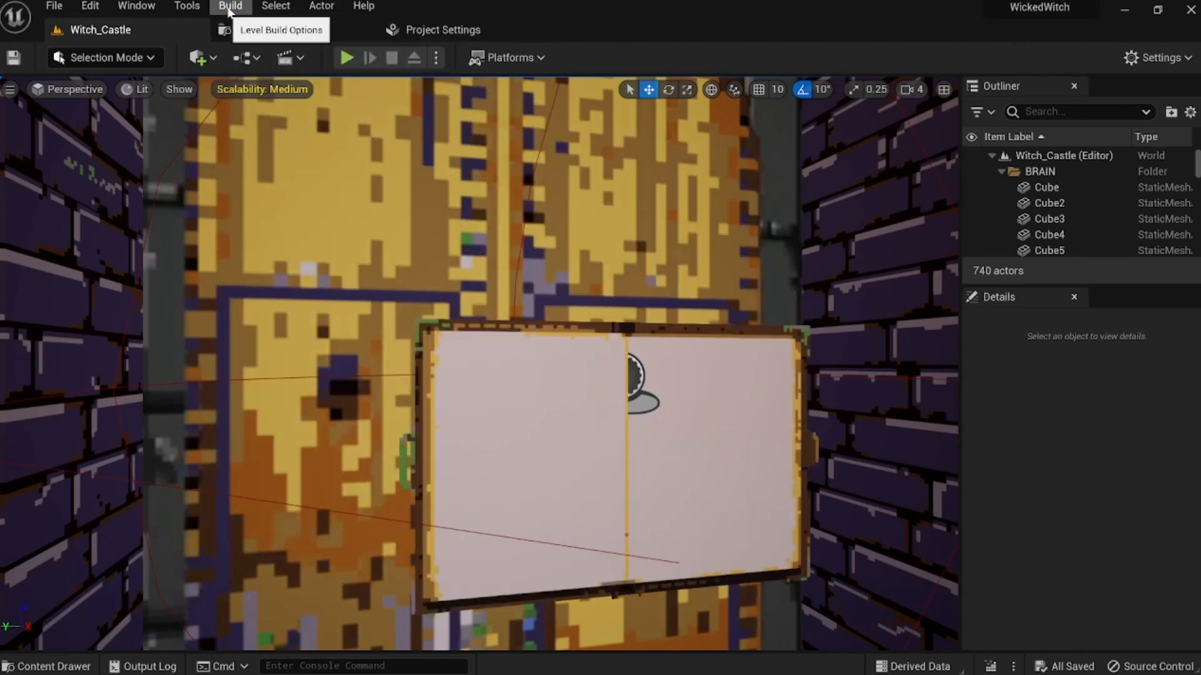
Run a full build of all levels for the Witch_Castle map
click(229, 7)
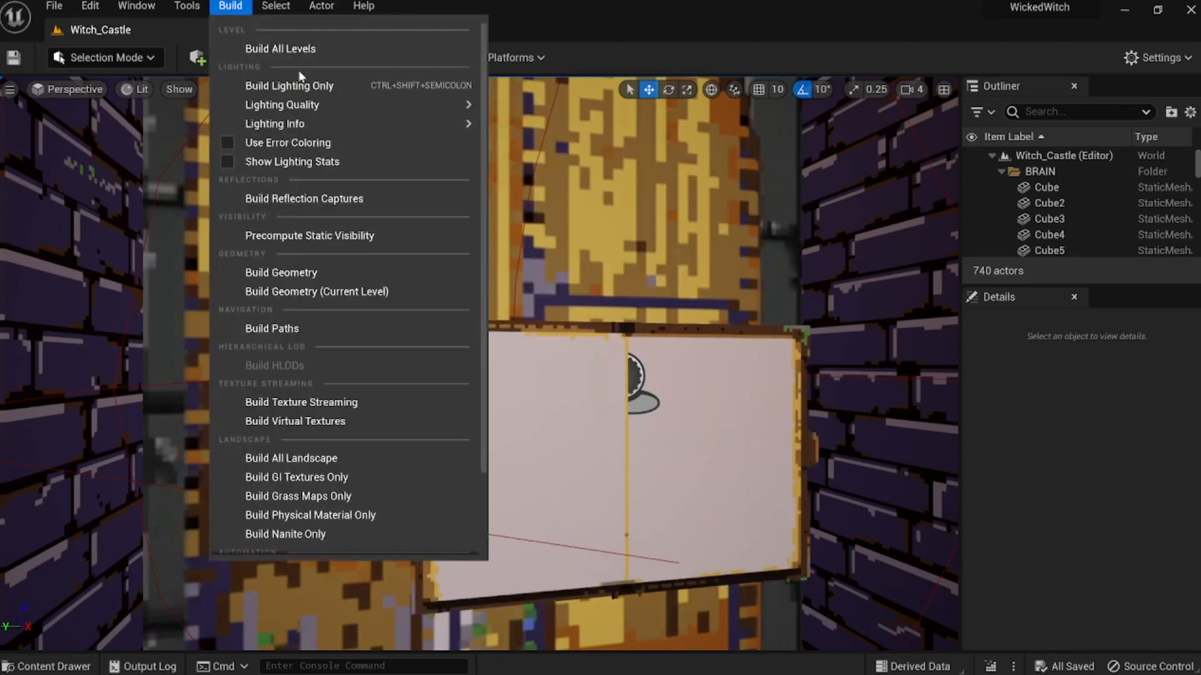
click(343, 50)
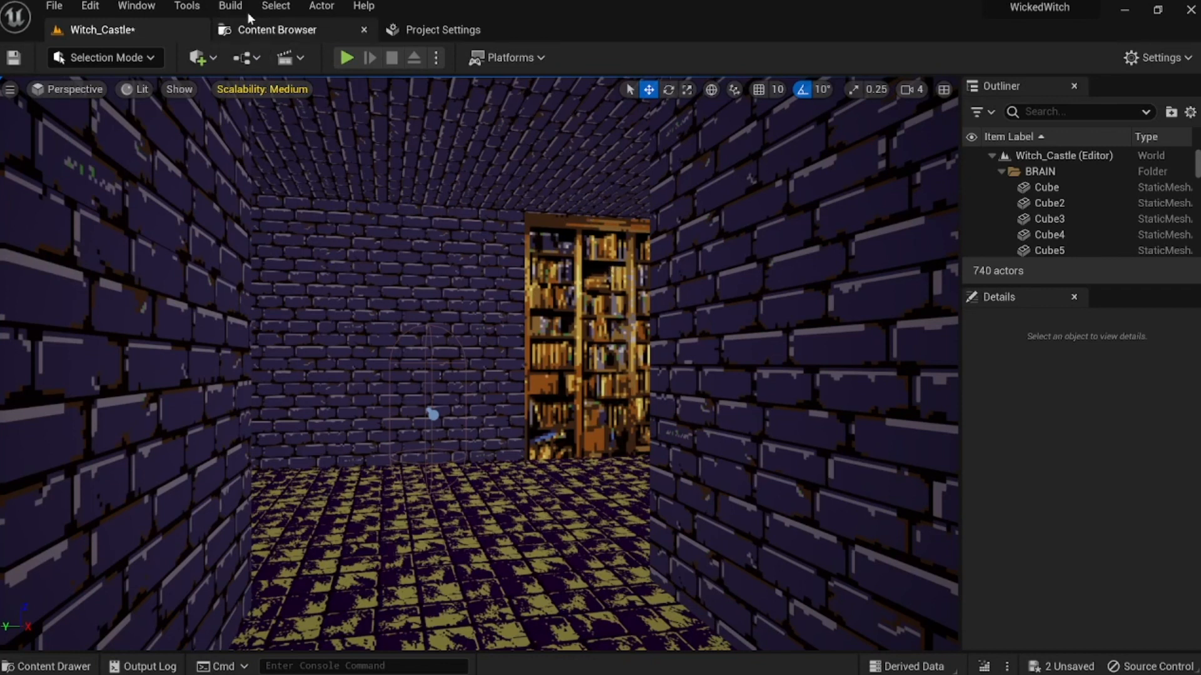
Review the available level build options, including lighting info, reflections, texture streaming, landscape and map check
click(230, 5)
scroll(365, 244, down, 2)
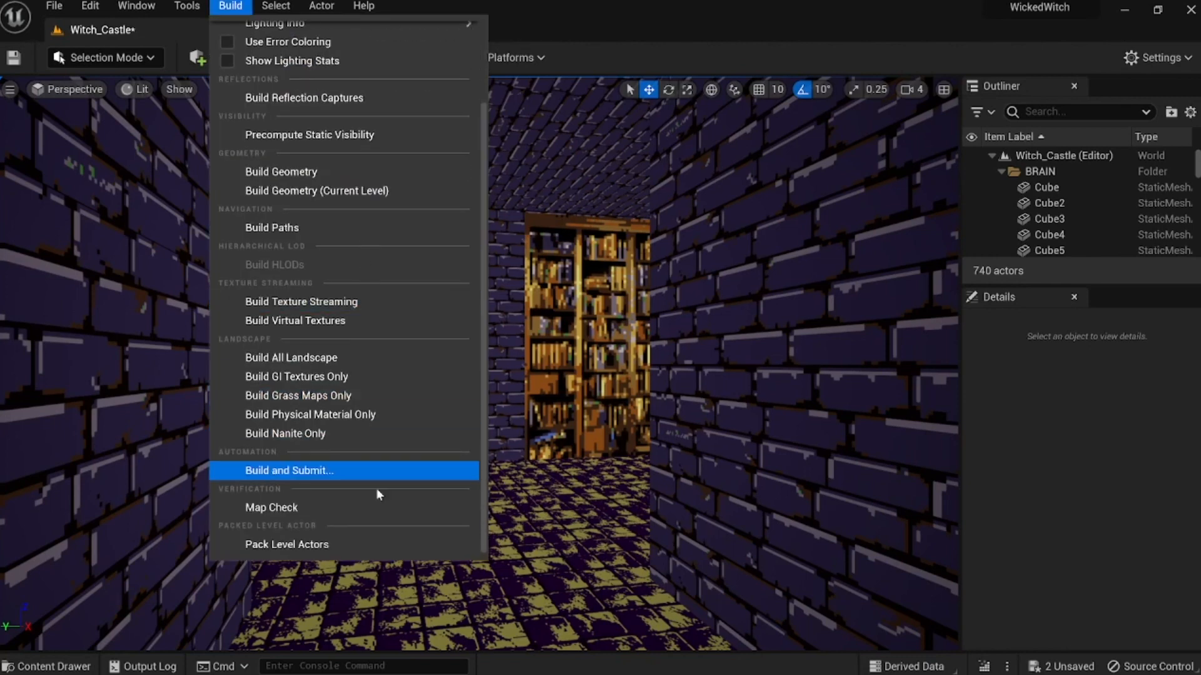
scroll(365, 500, up, 2)
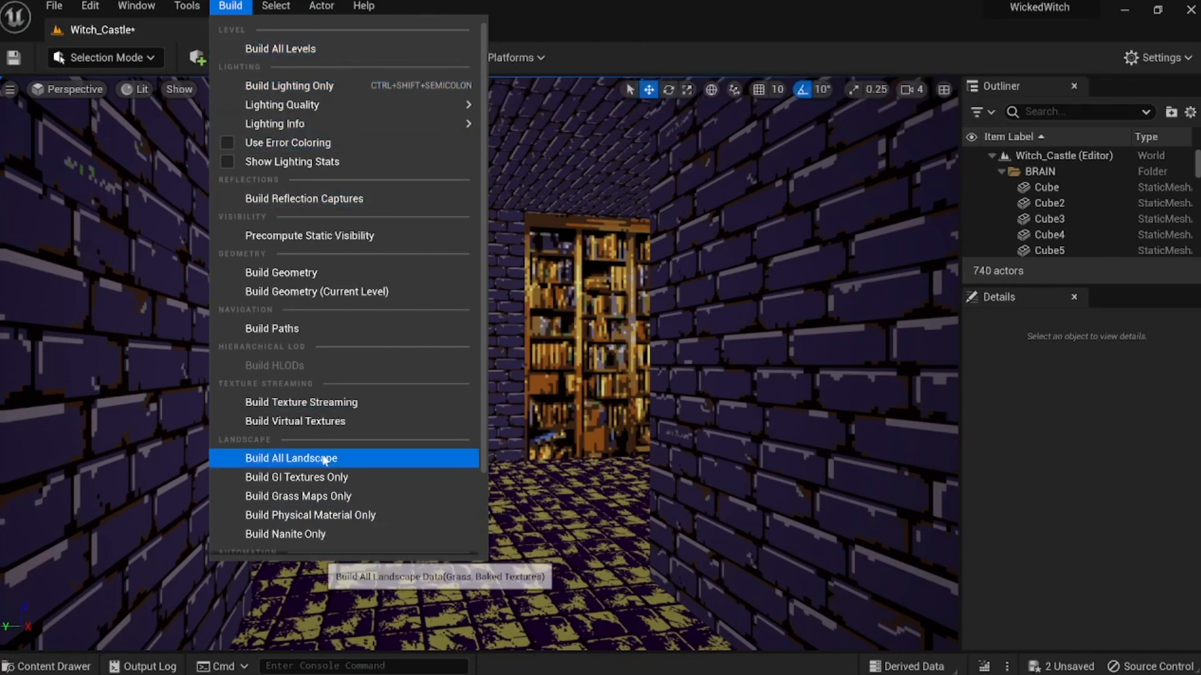
scroll(322, 457, down, 1)
scroll(329, 470, up, 1)
mouse_move(483, 124)
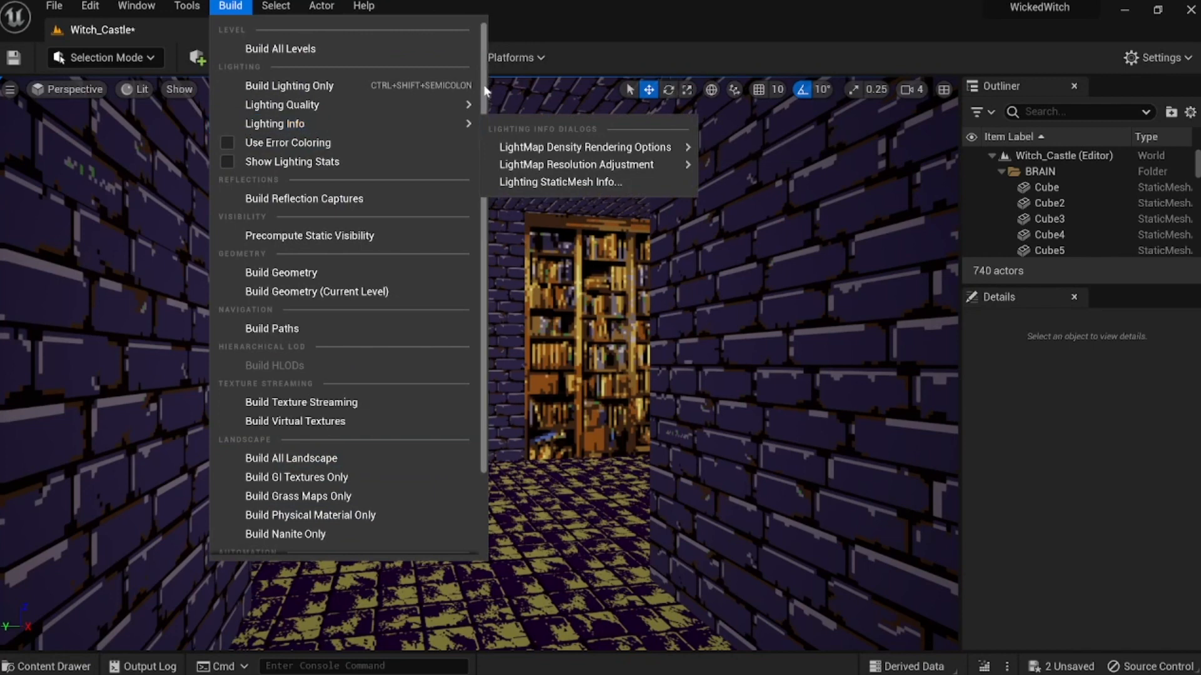
scroll(413, 305, down, 2)
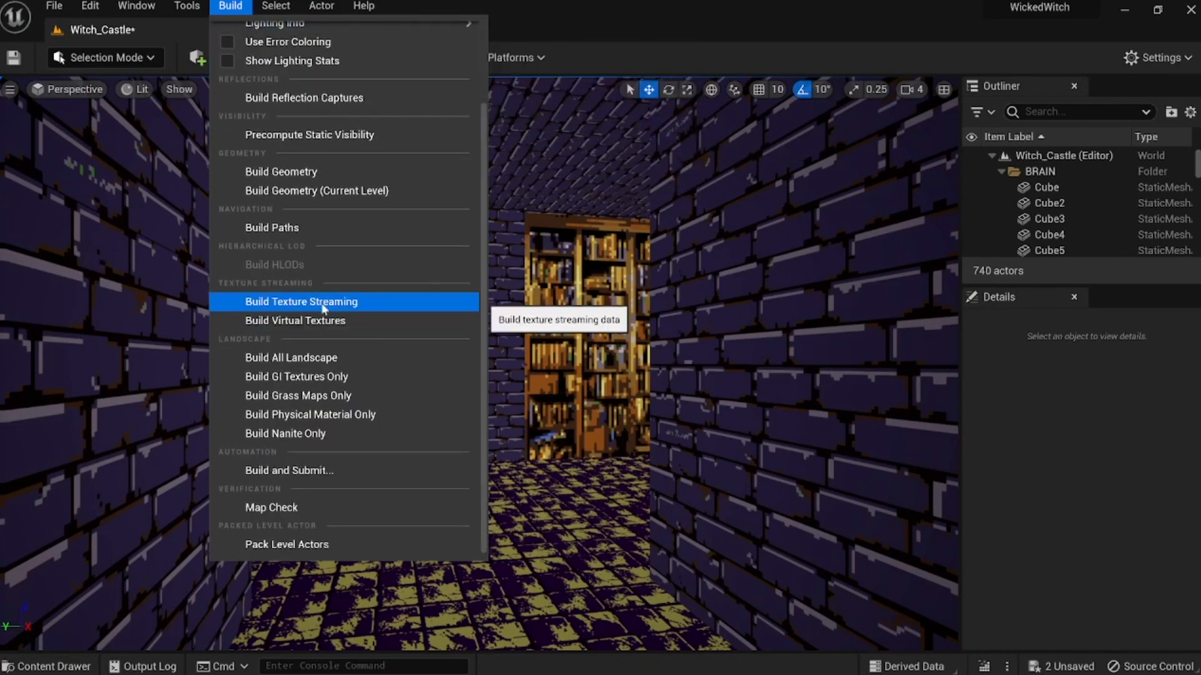
scroll(322, 100, up, 2)
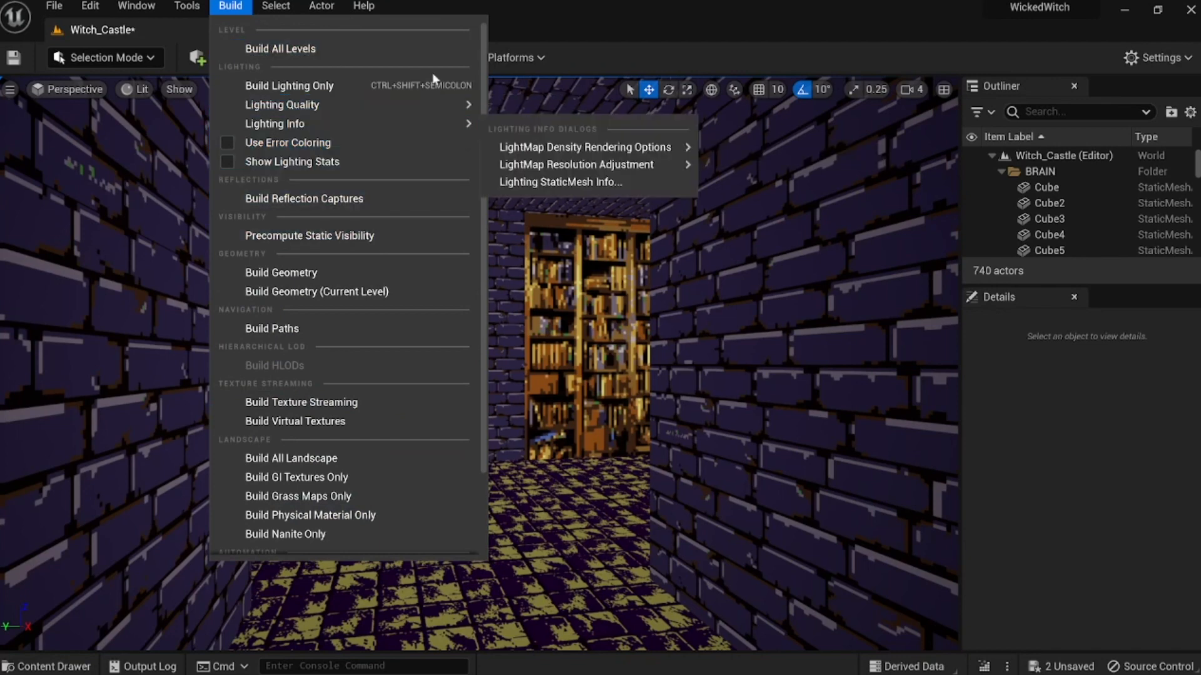
scroll(319, 82, down, 2)
scroll(388, 407, up, 2)
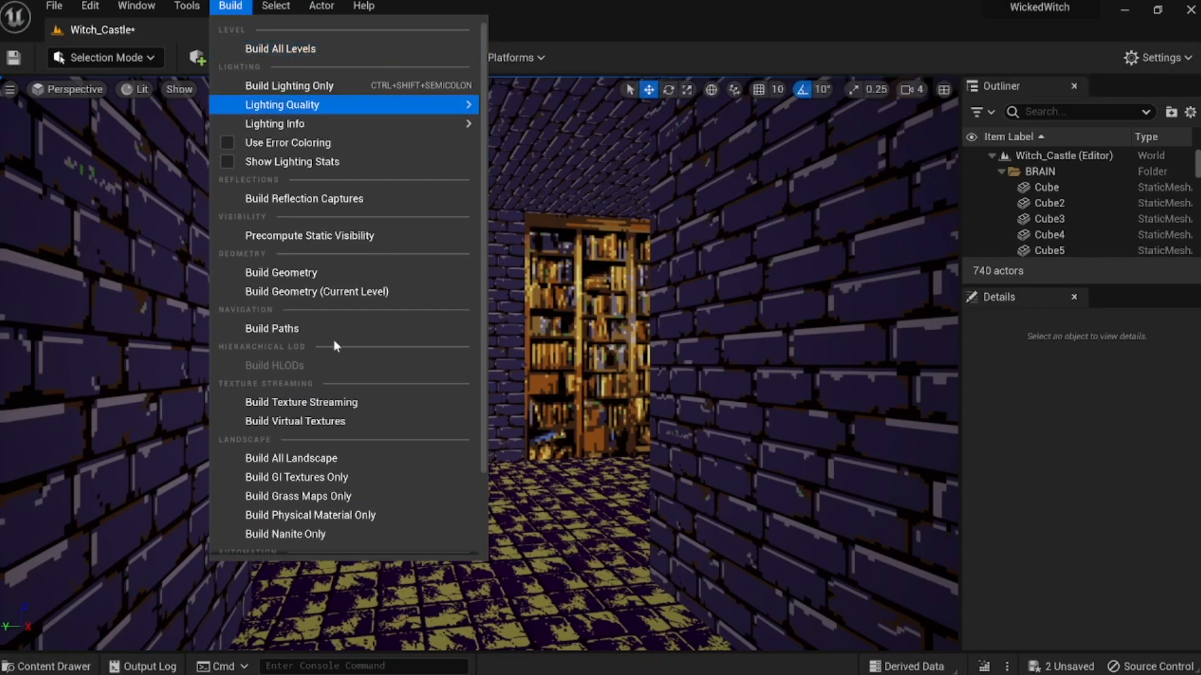
scroll(320, 439, down, 2)
scroll(317, 432, up, 2)
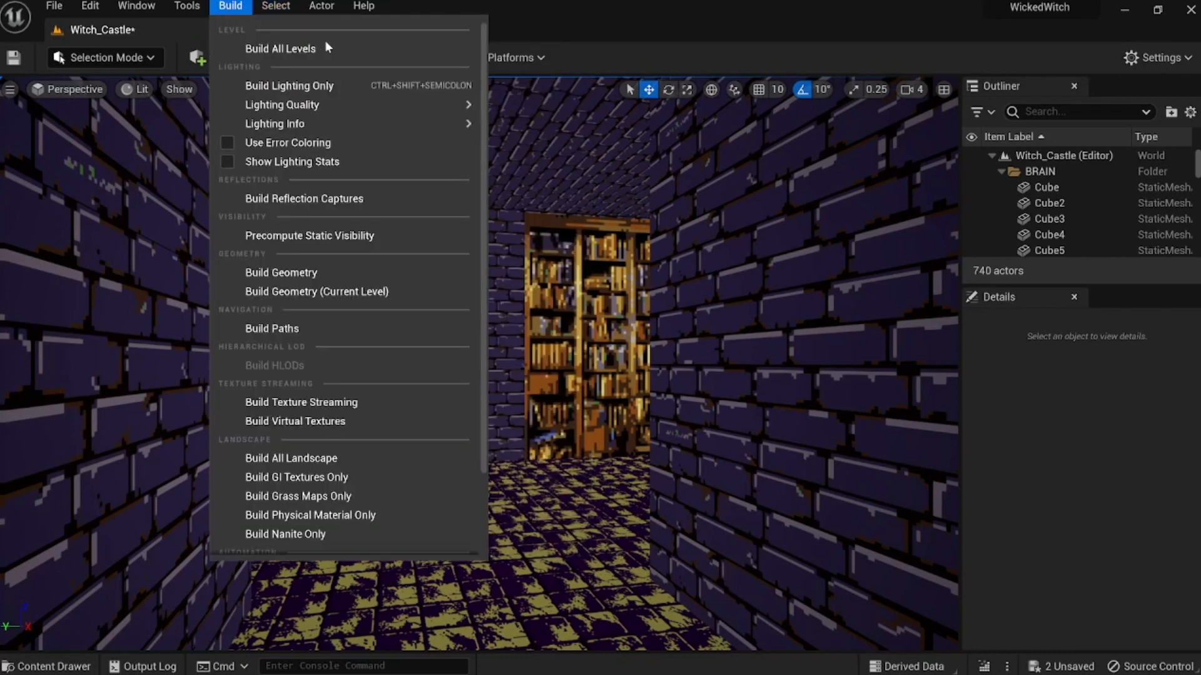
click(594, 52)
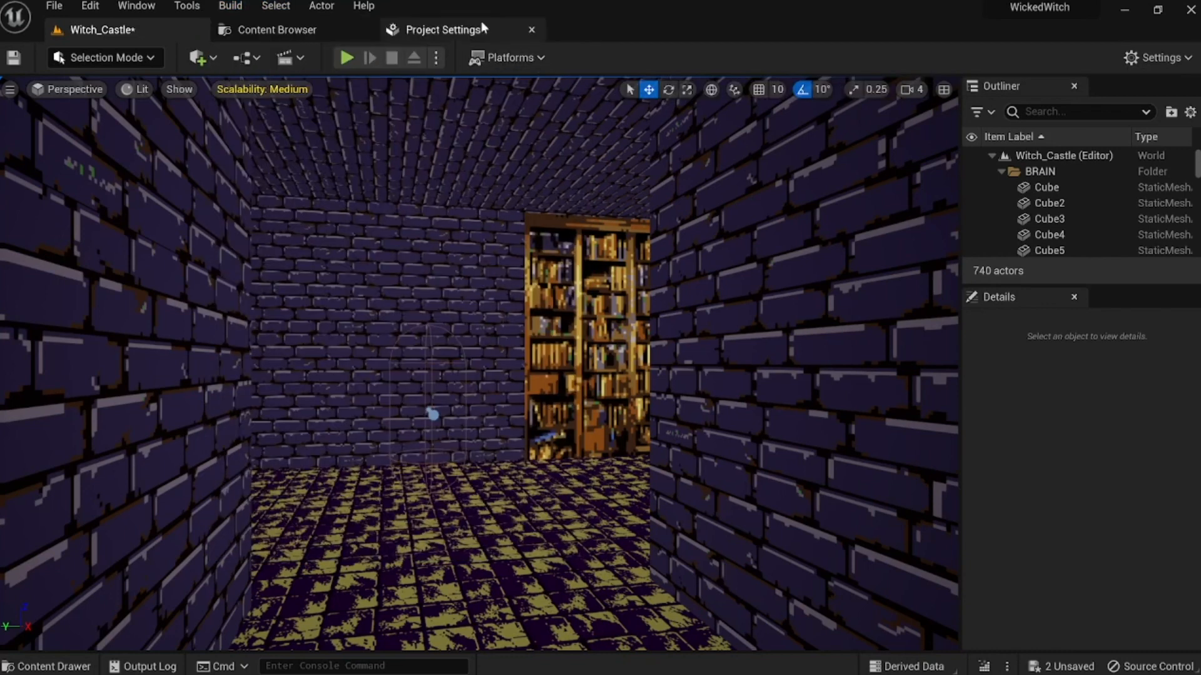
Package the project for Windows, using a new folder created in Downloads as the output location
click(526, 56)
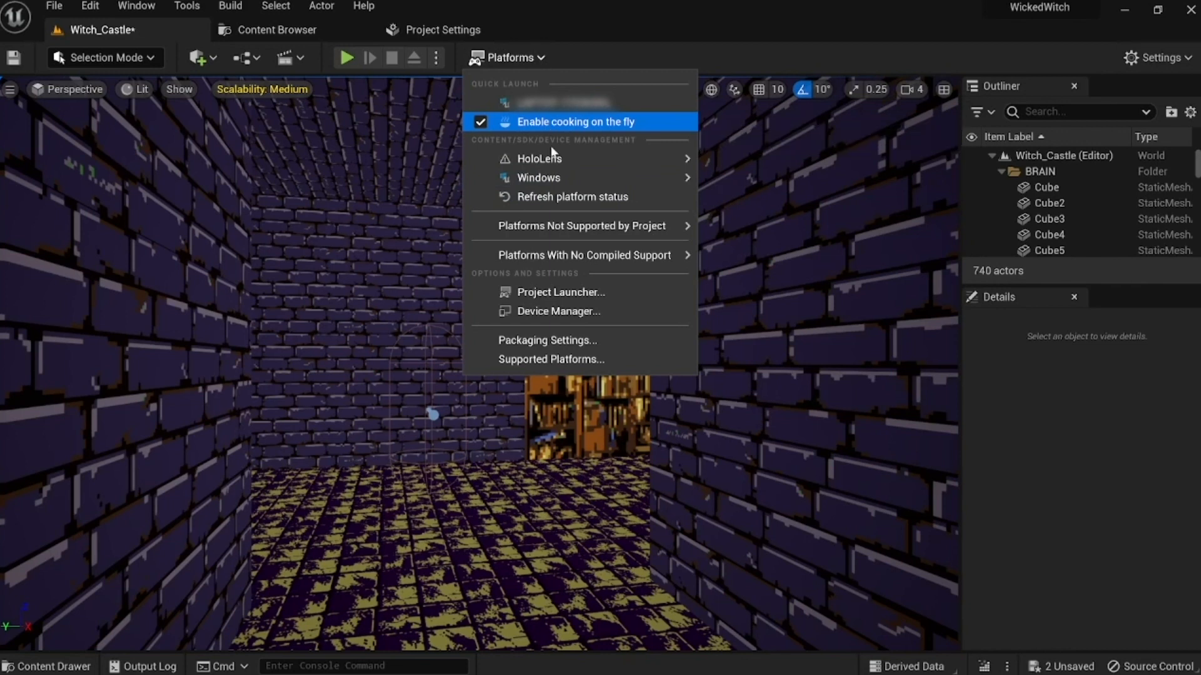
mouse_move(552, 182)
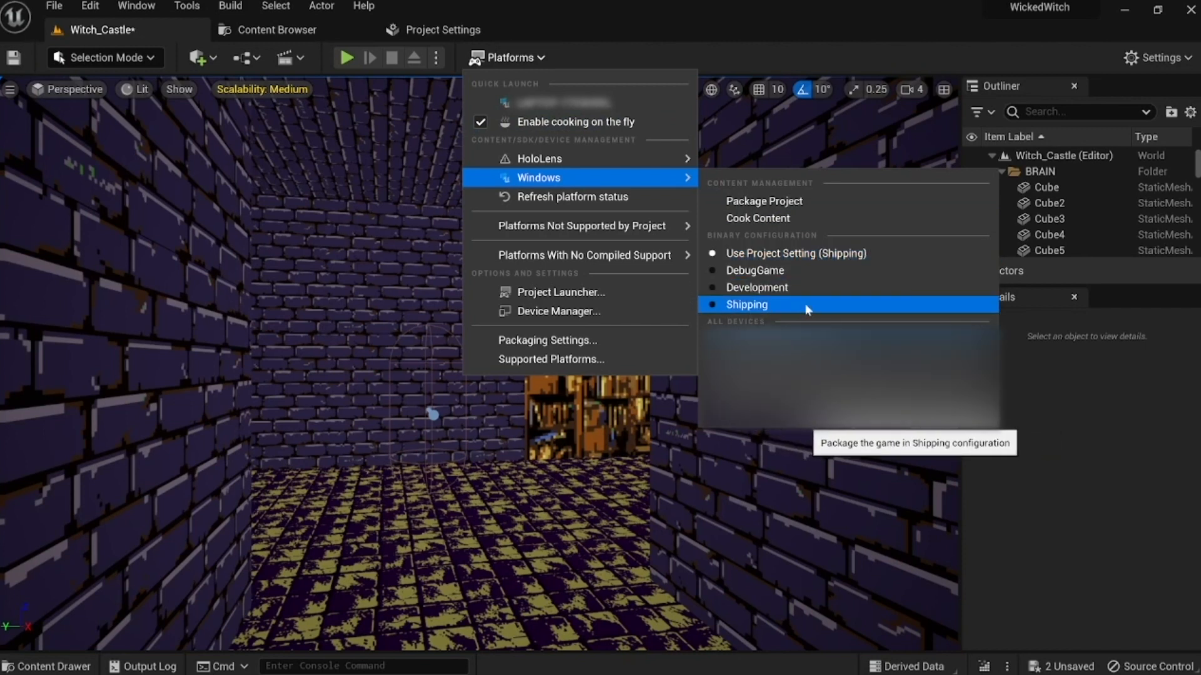
click(771, 200)
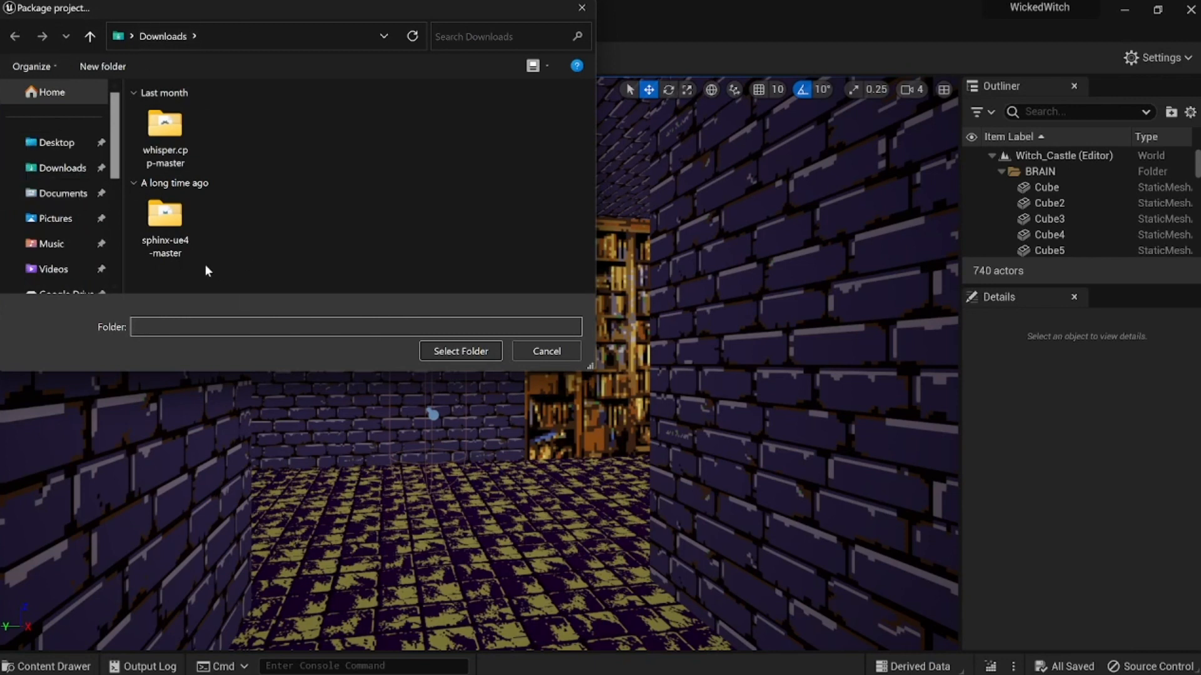
right_click(270, 125)
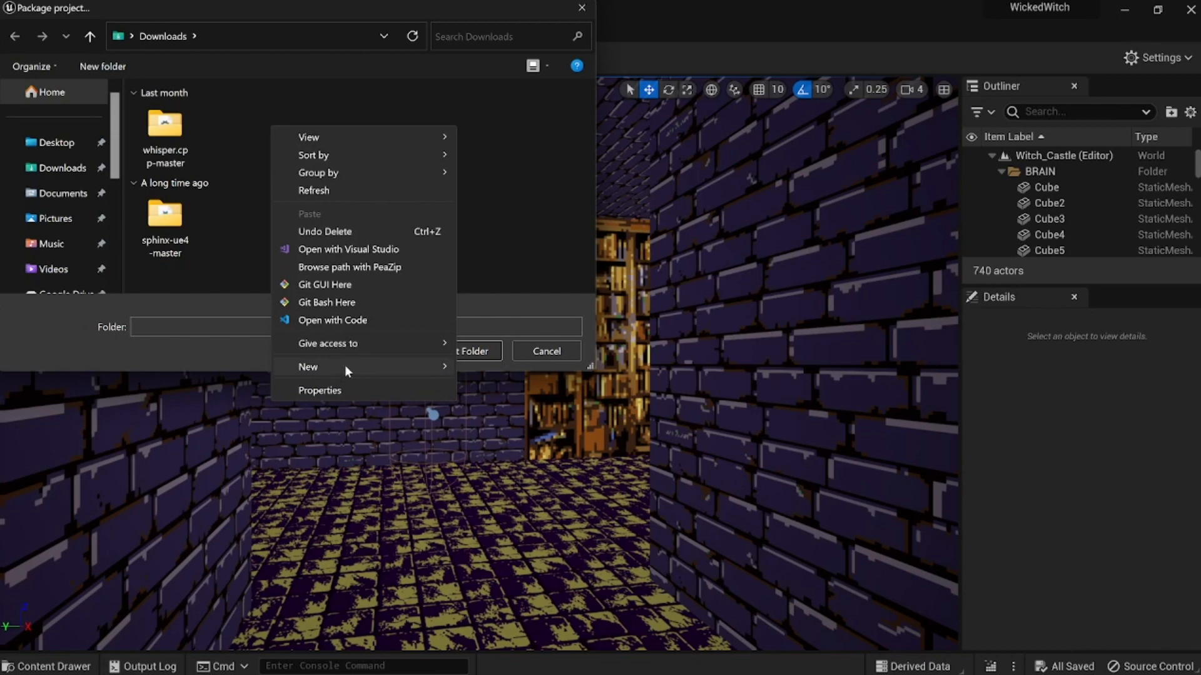
click(488, 371)
click(449, 347)
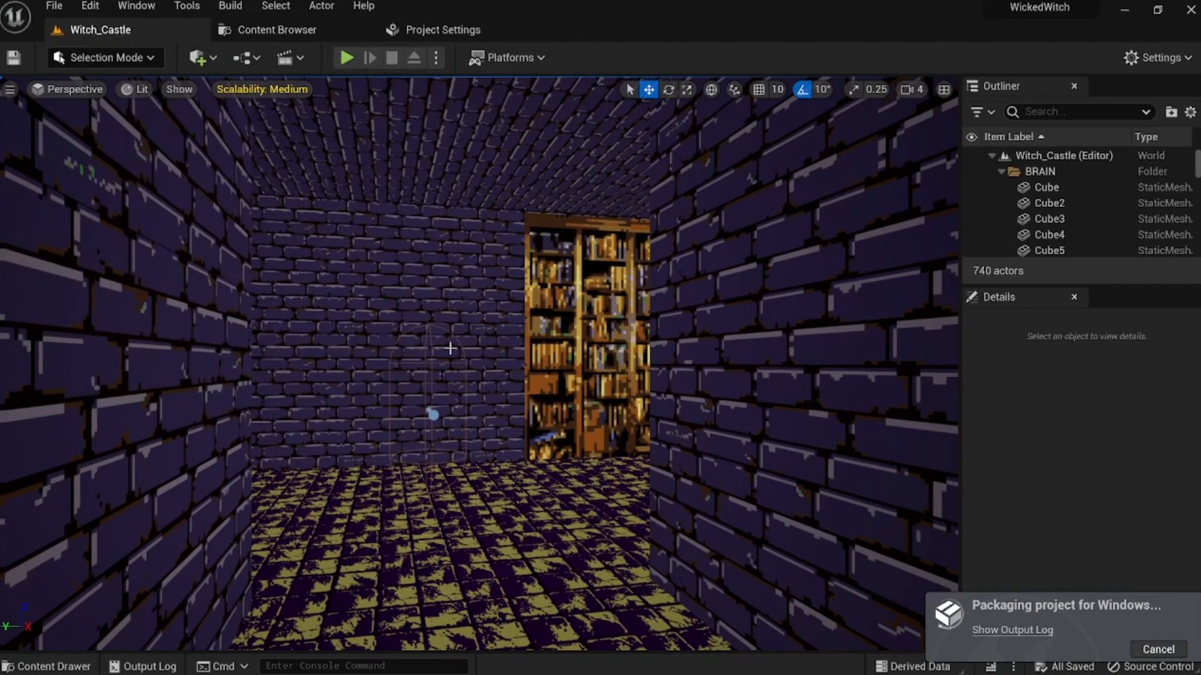
Show the output log and examine the progress of the Windows packaging
click(442, 357)
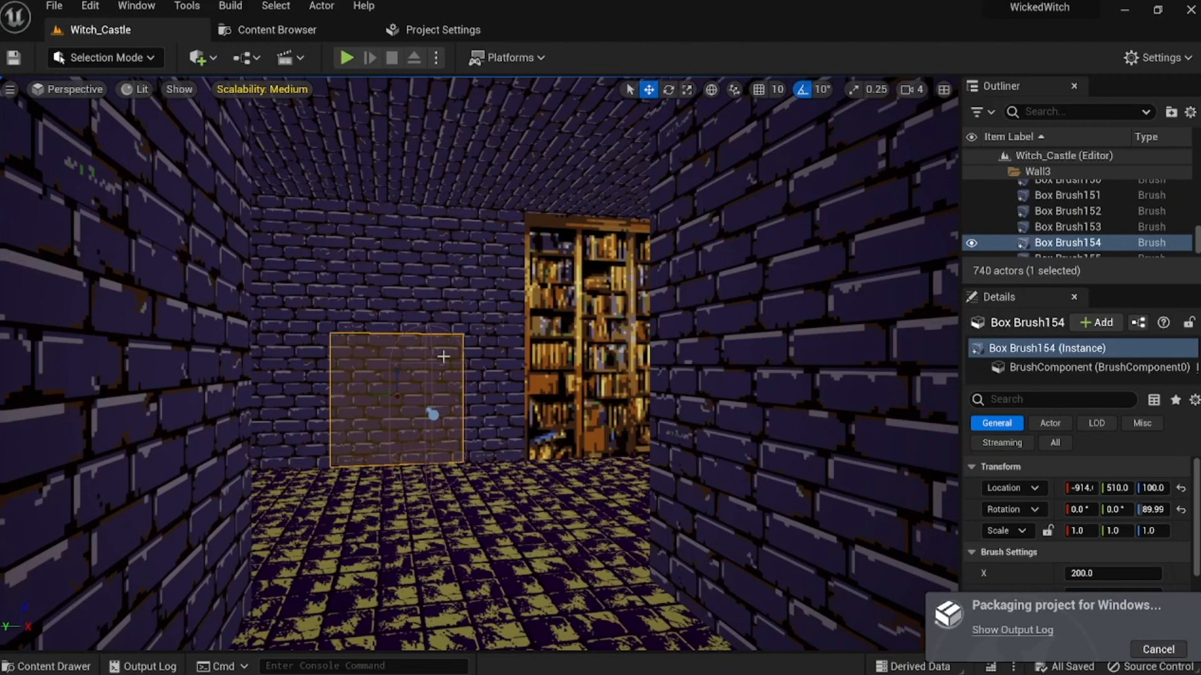
click(1007, 630)
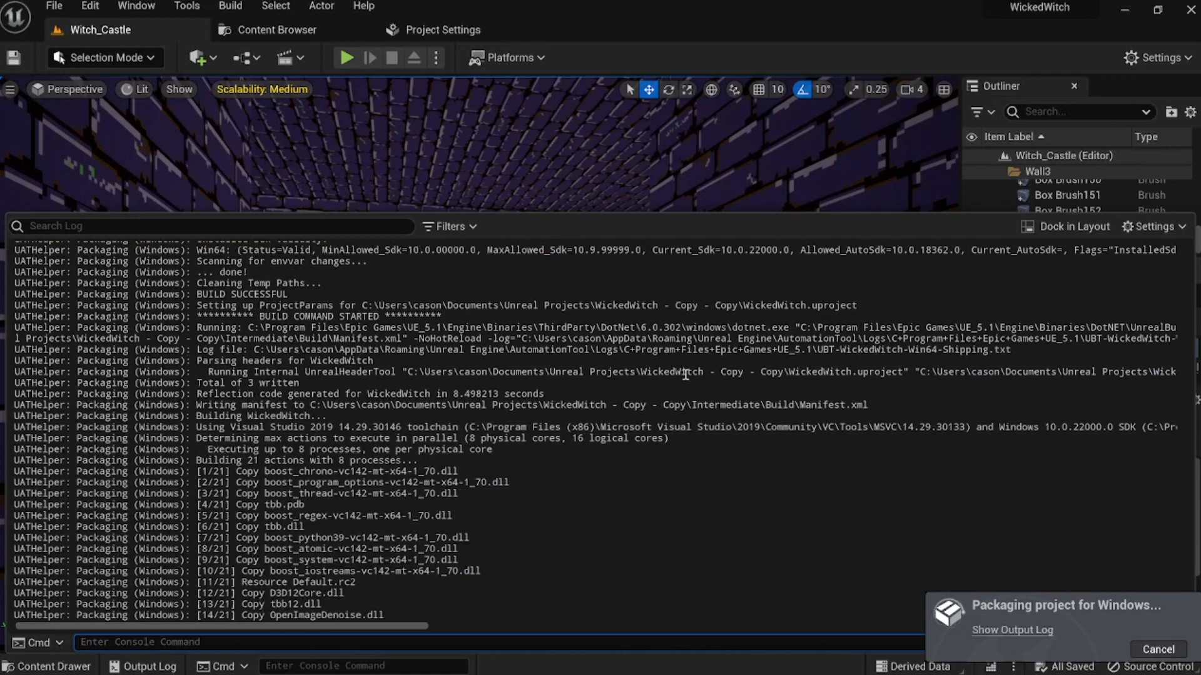
scroll(657, 425, up, 2)
scroll(657, 426, up, 1)
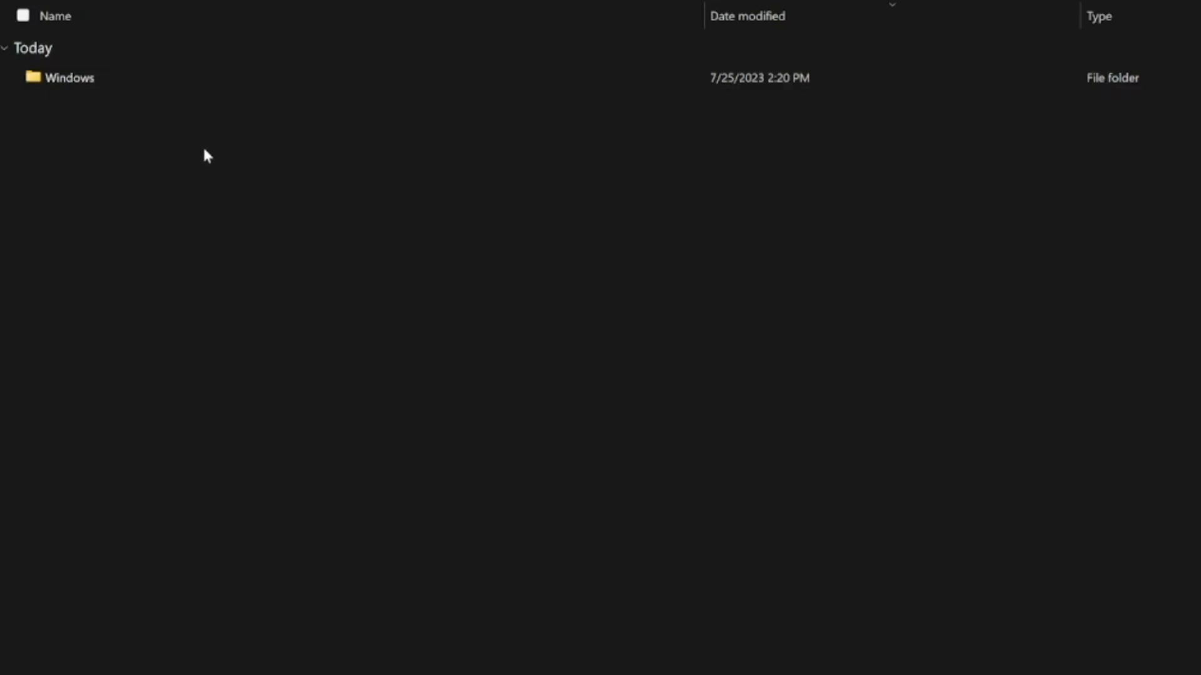
In the packaged Windows folder, rename the WickedWitch application to "The Wicked"
mouse_move(156, 78)
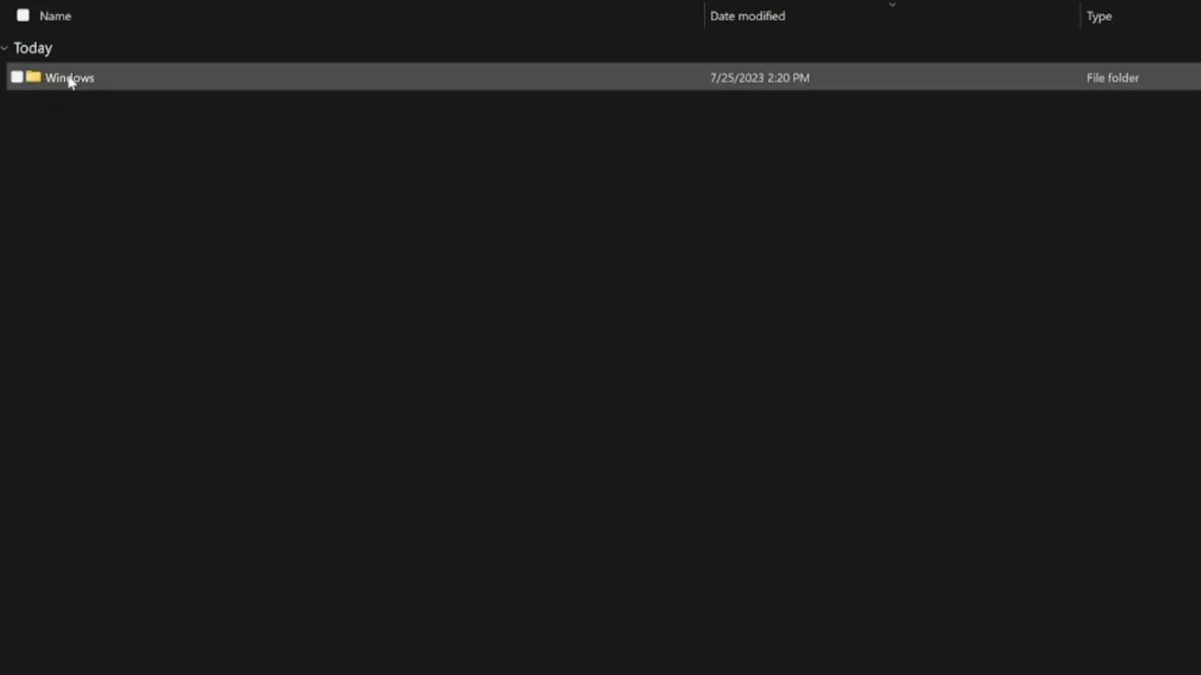
double_click(70, 80)
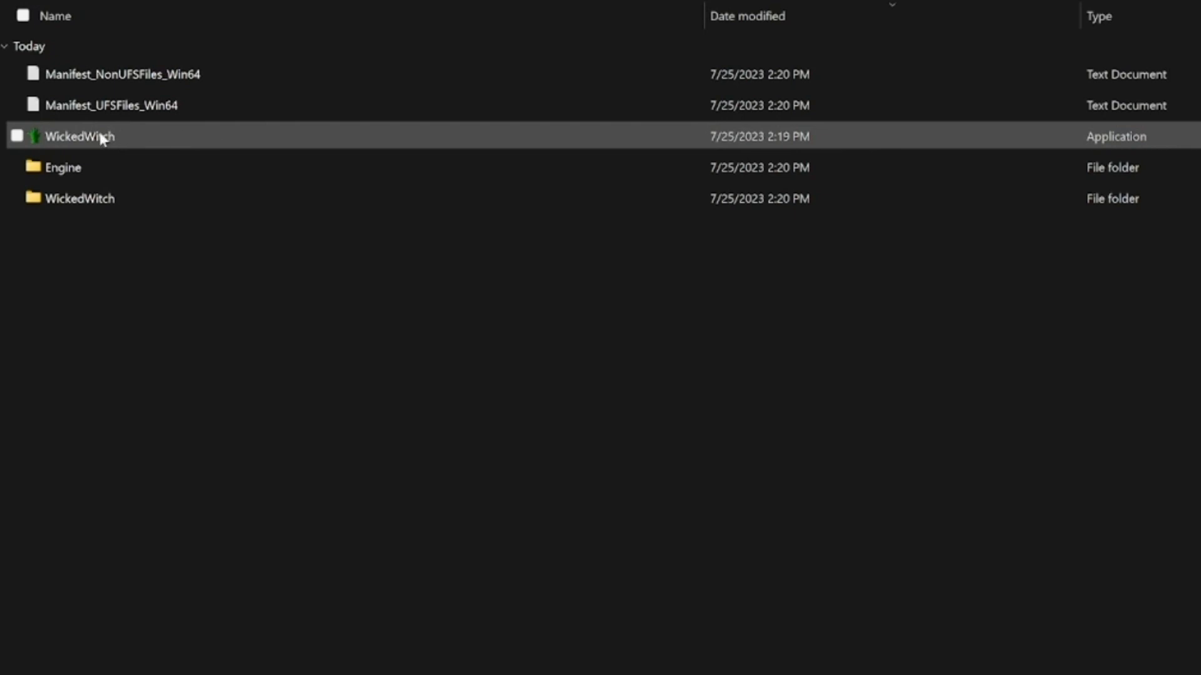
mouse_move(69, 128)
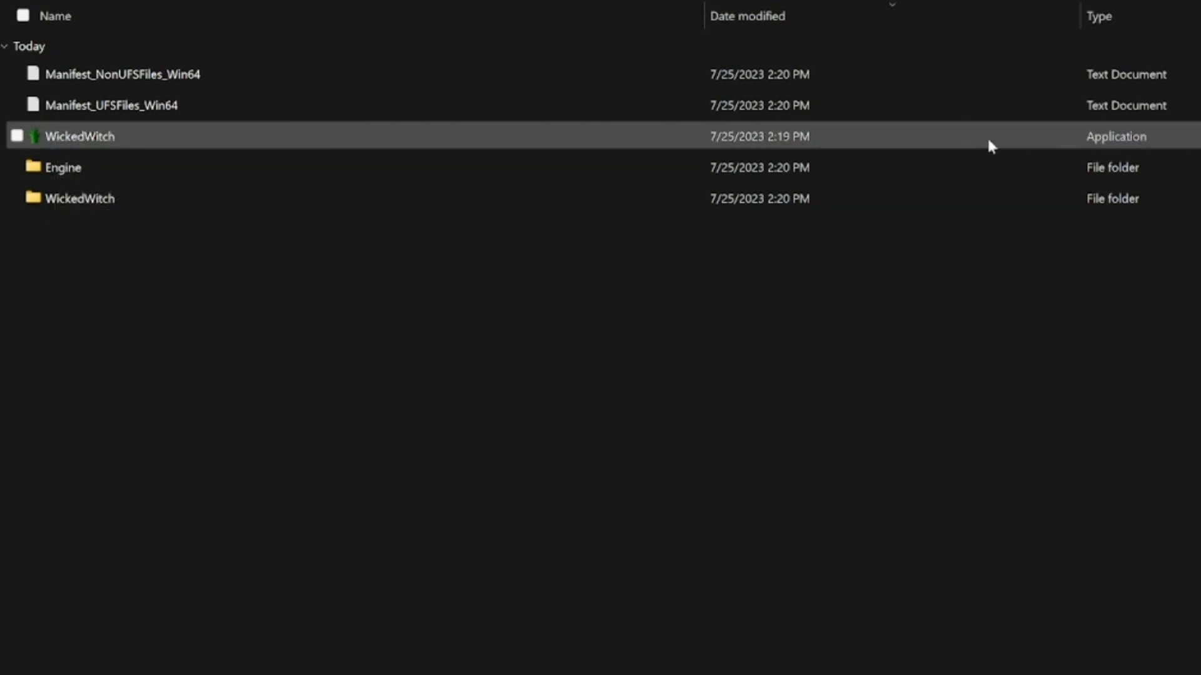
right_click(81, 136)
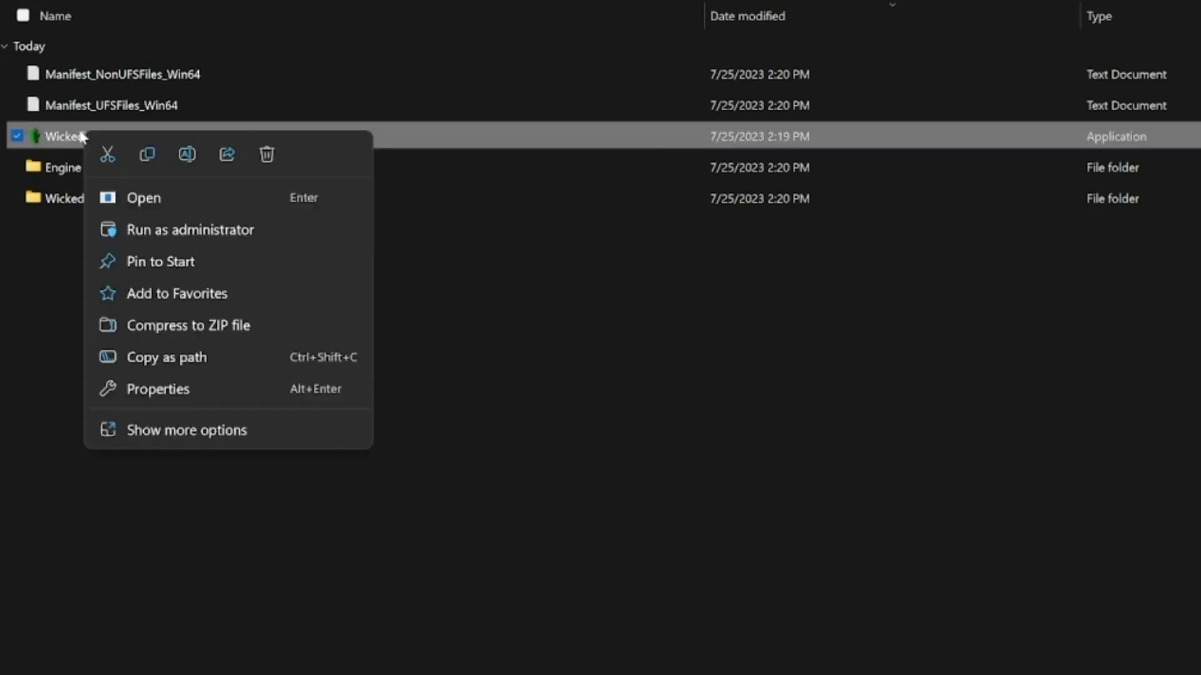
click(187, 153)
text(The)
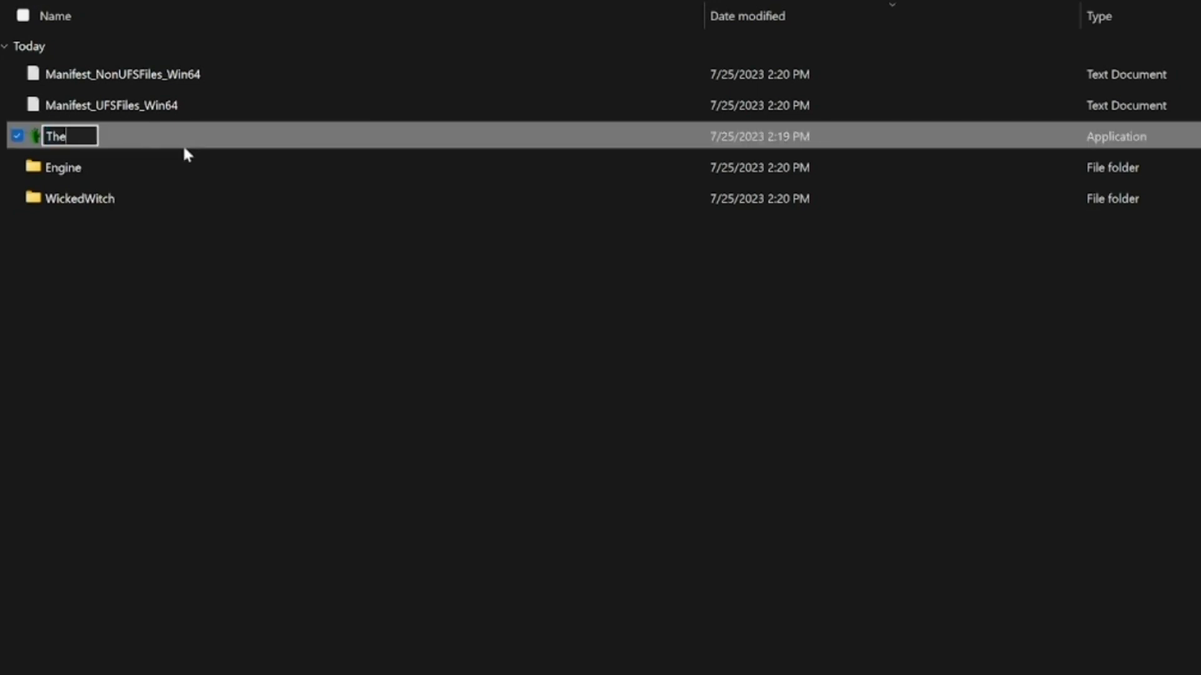
text( Wicked)
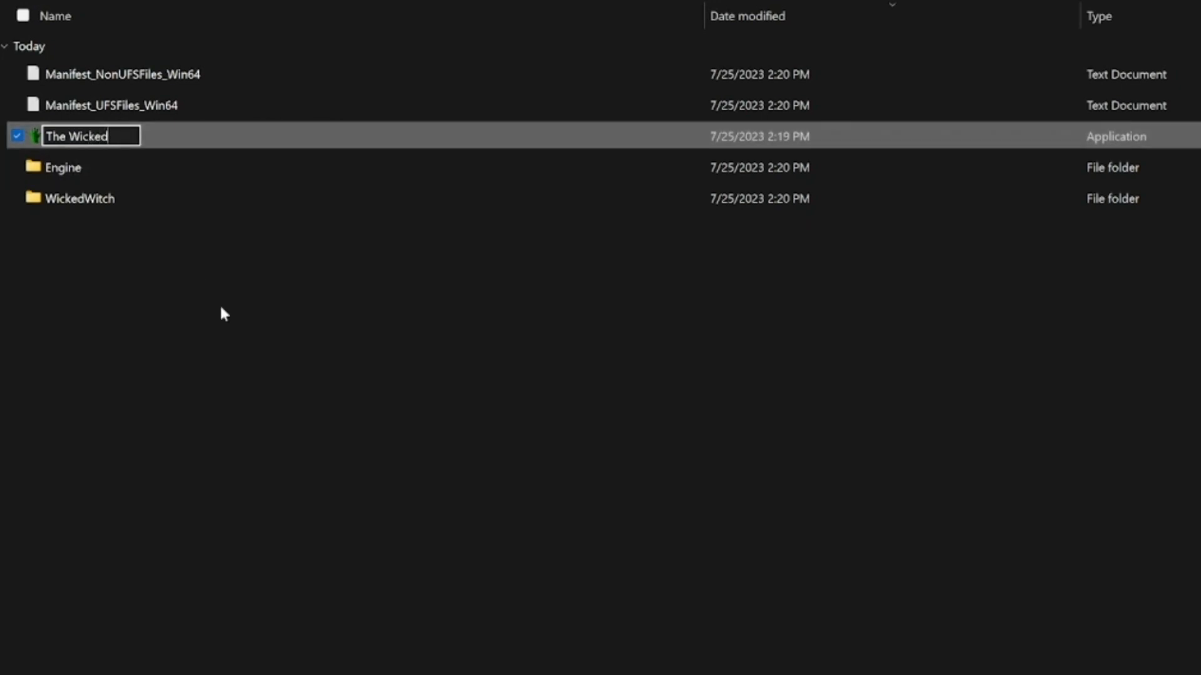
key(Return)
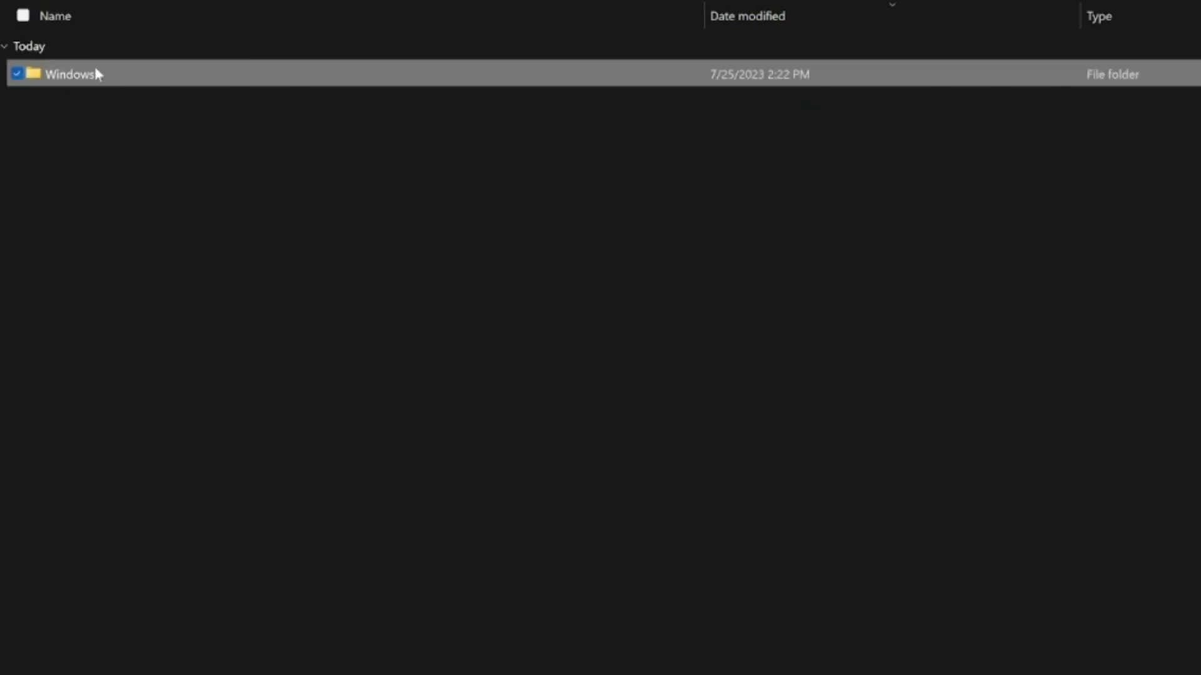
Compress the packaged Windows folder into a ZIP archive
click(97, 172)
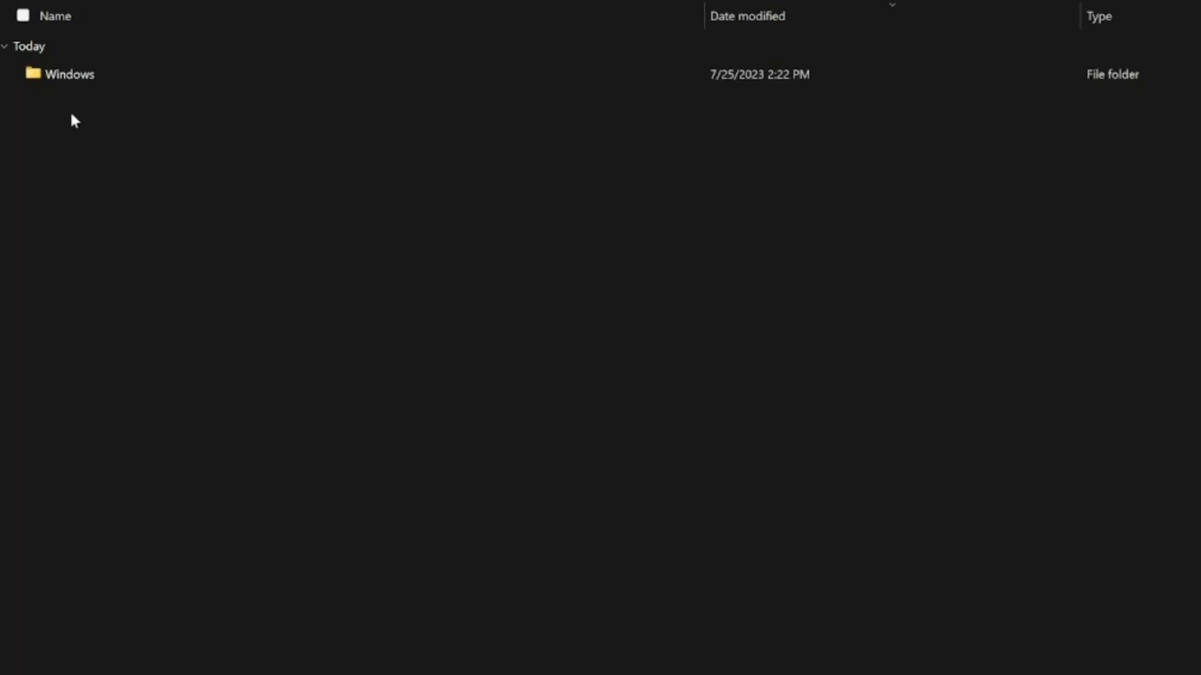
right_click(63, 72)
click(355, 216)
click(85, 78)
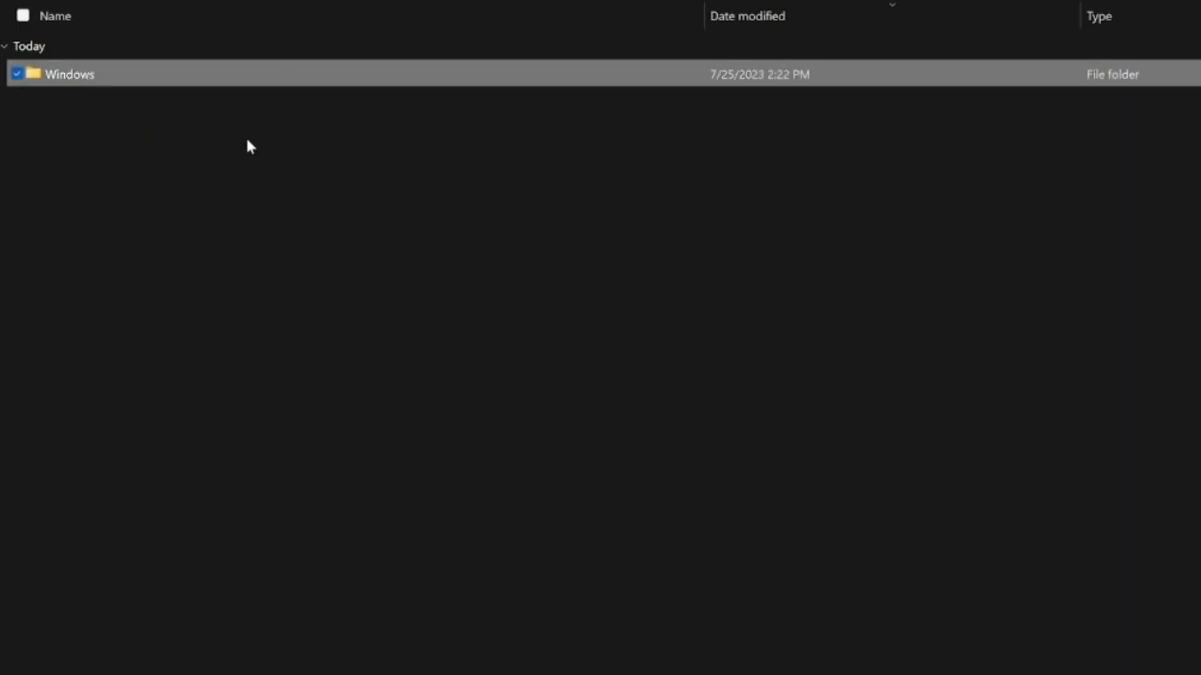
click(126, 246)
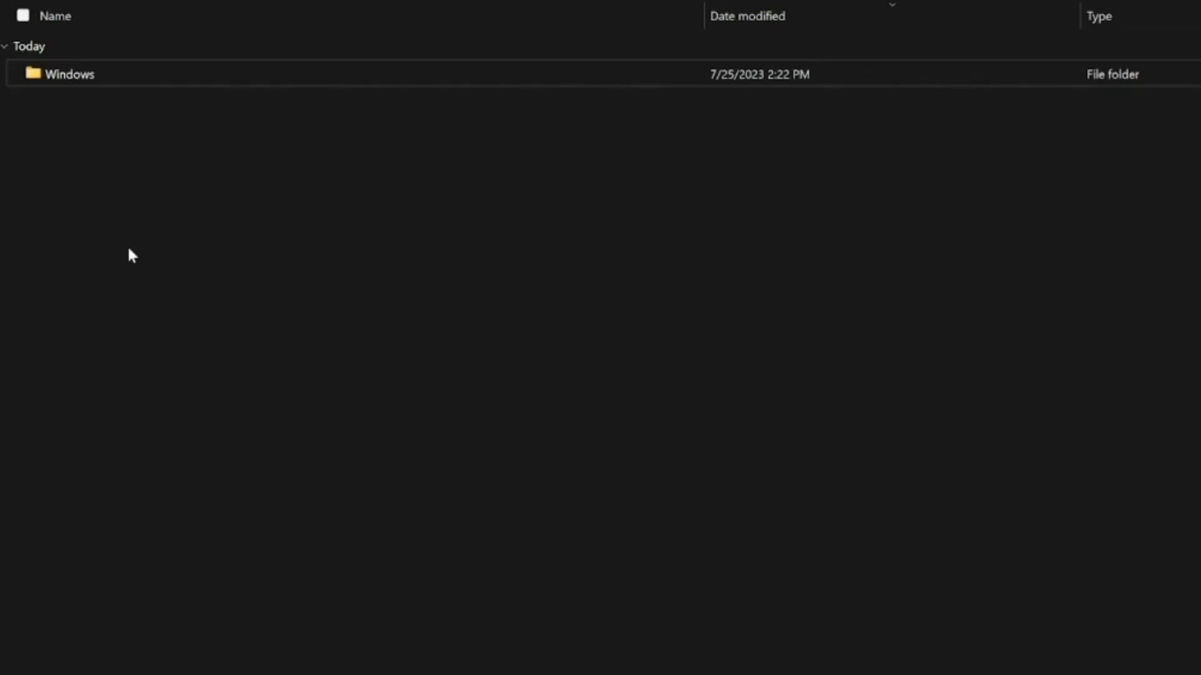
click(95, 76)
right_click(96, 76)
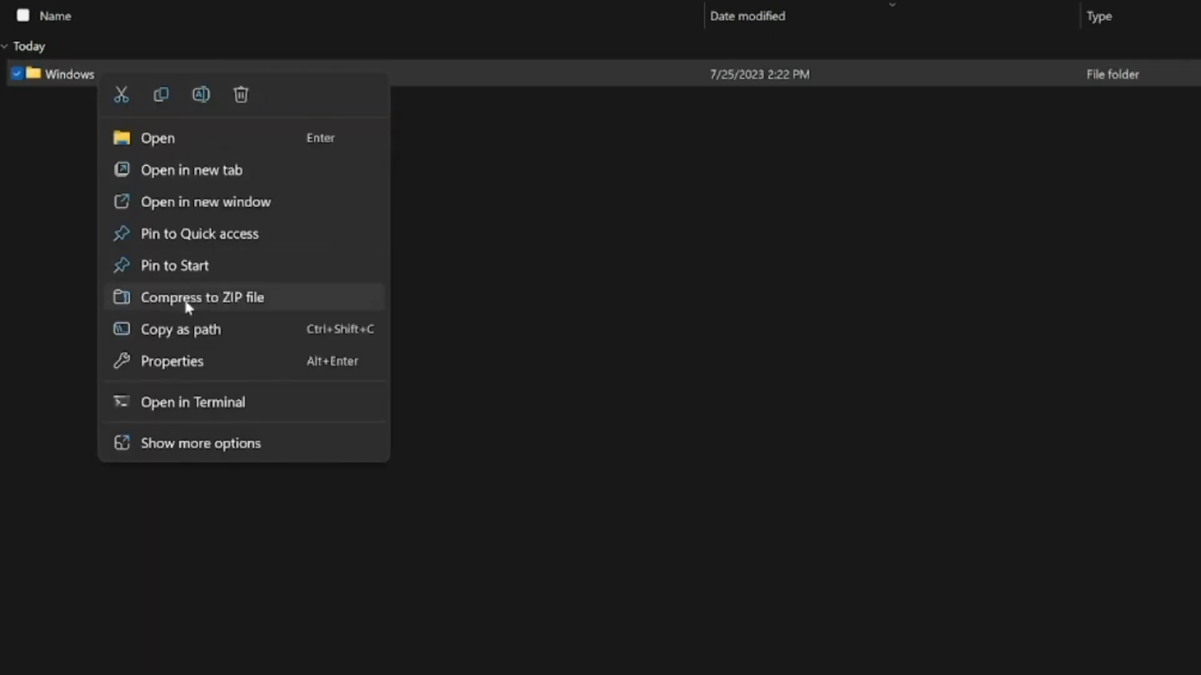
click(235, 303)
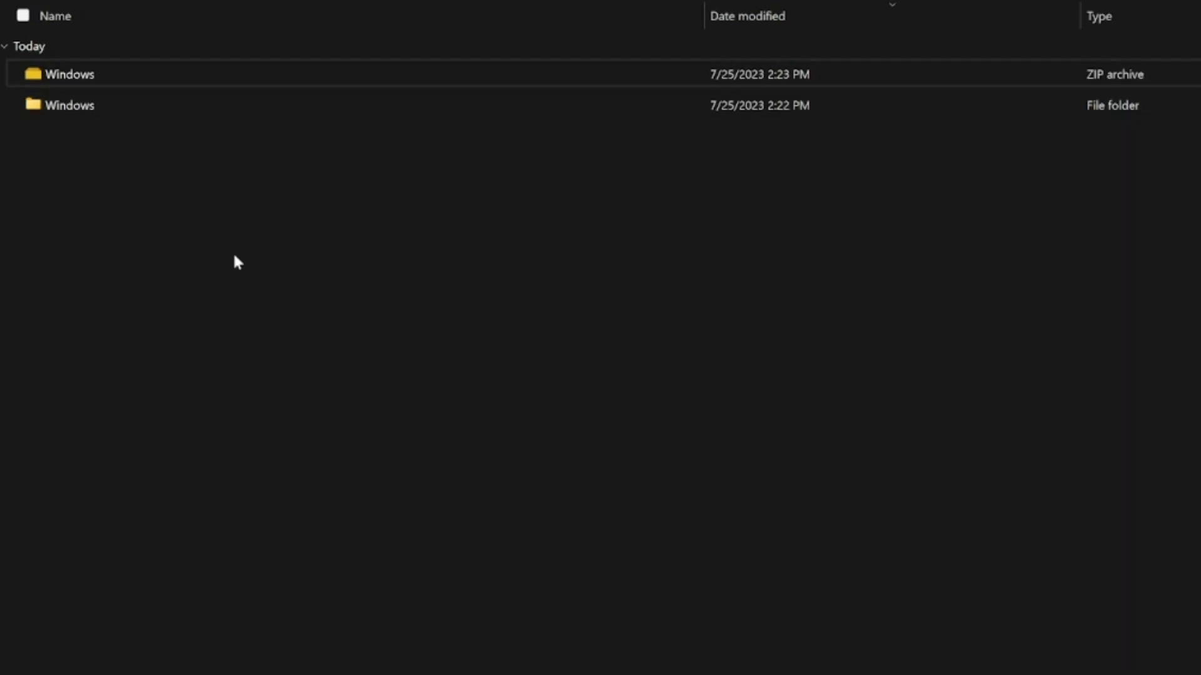
Rename the Windows ZIP archive to "The Wicked"
right_click(134, 73)
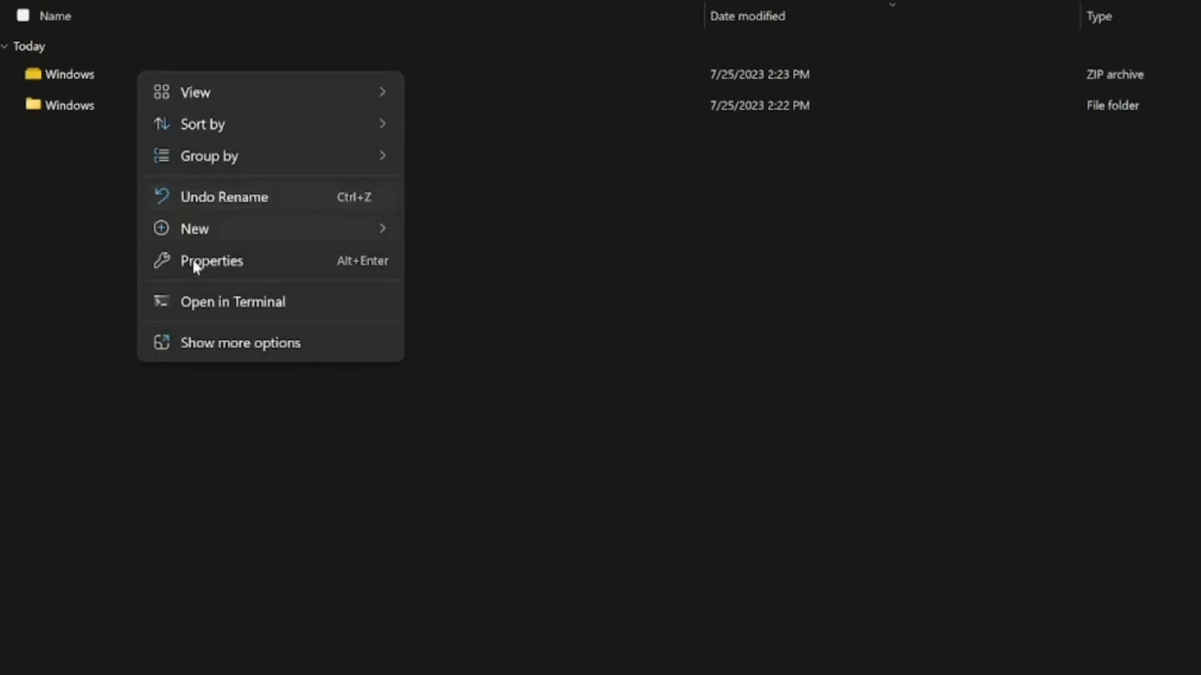
click(88, 260)
click(59, 78)
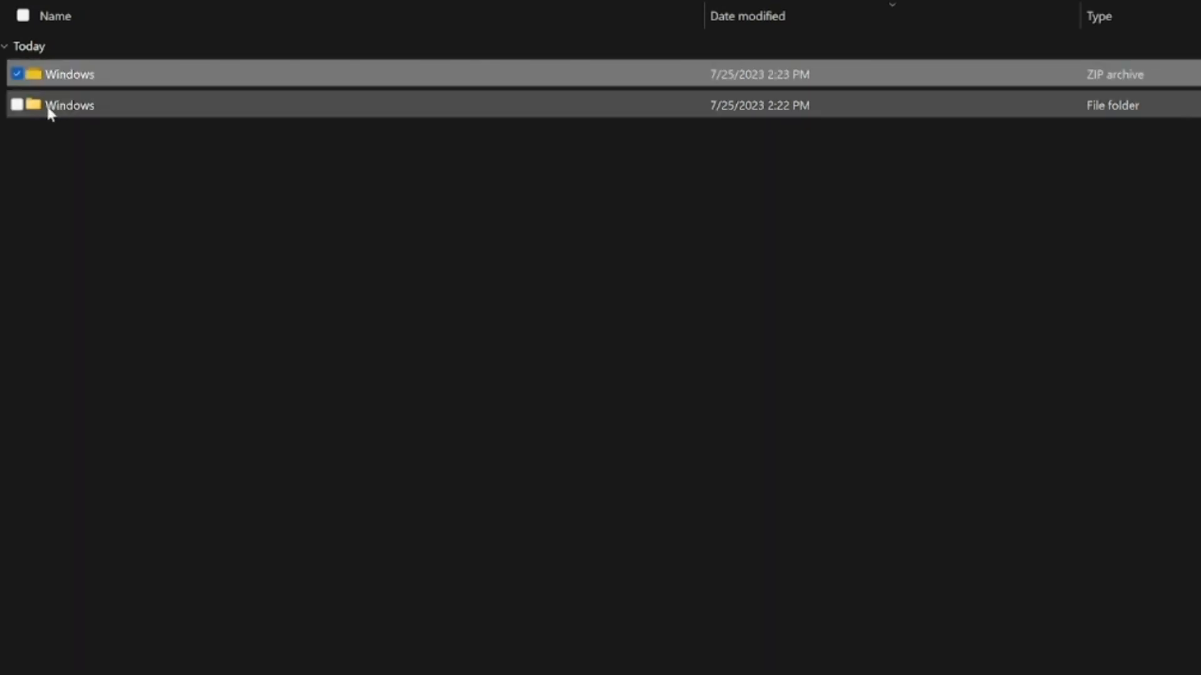
right_click(81, 77)
click(194, 107)
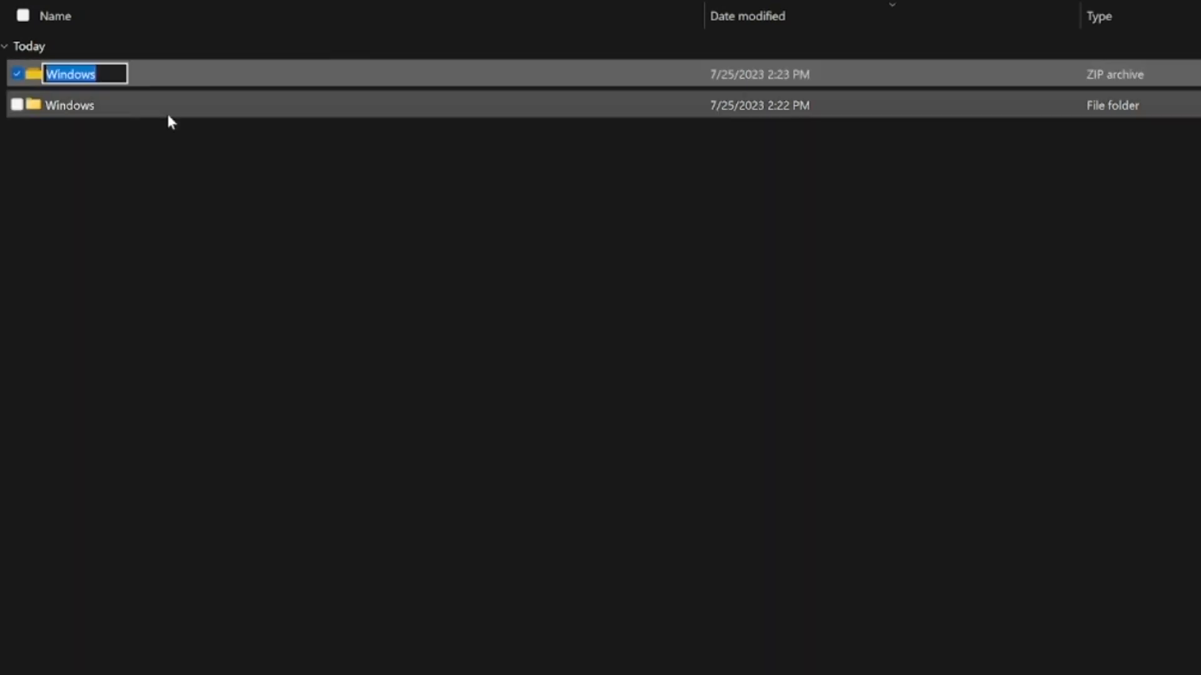
text(The Wicked)
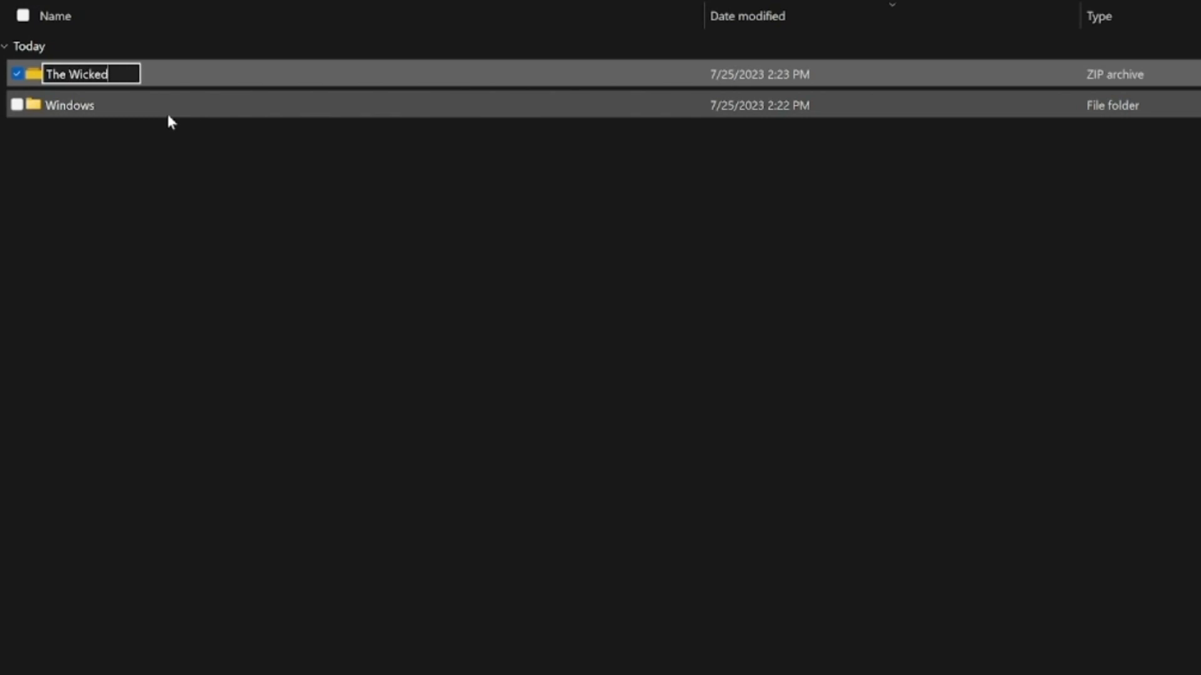
click(177, 175)
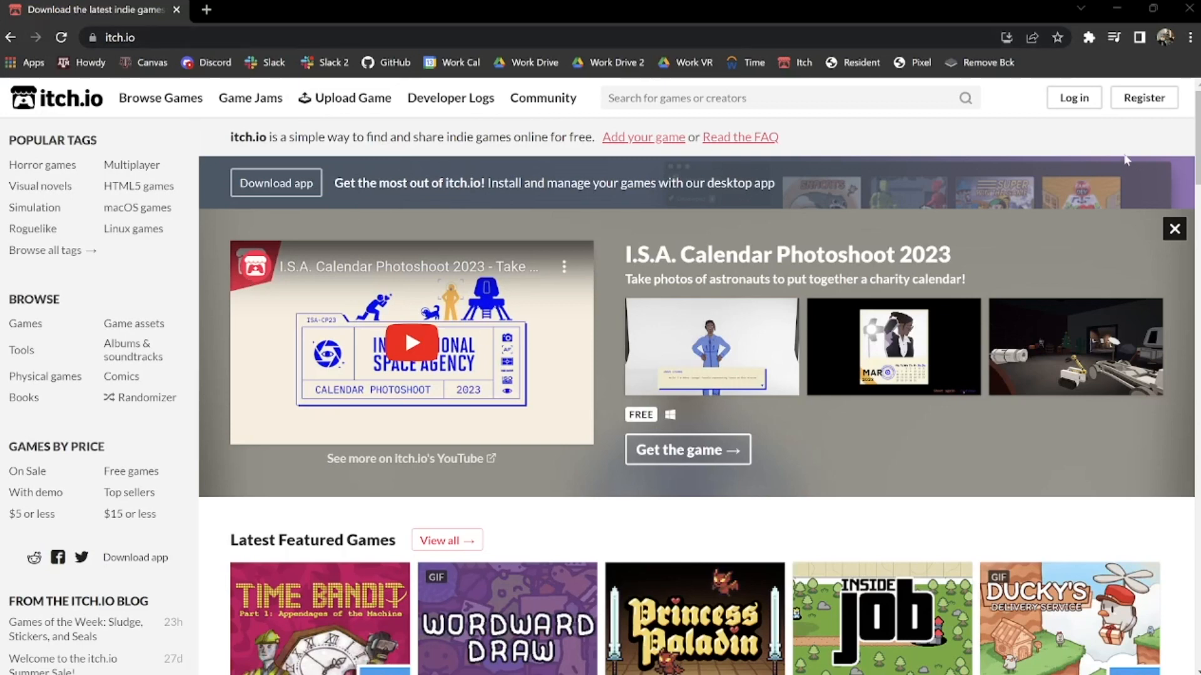
Open the itch.io account registration form, mark the interest in distributing content and accept the Terms of Service
click(1144, 99)
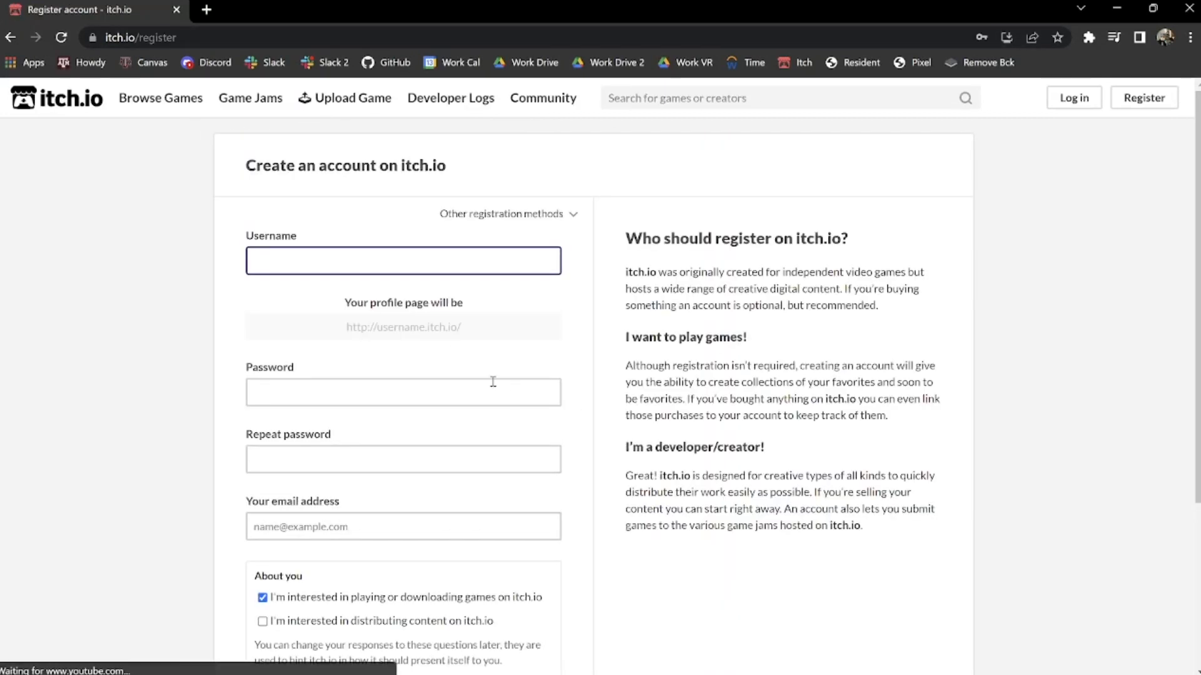
scroll(313, 284, down, 3)
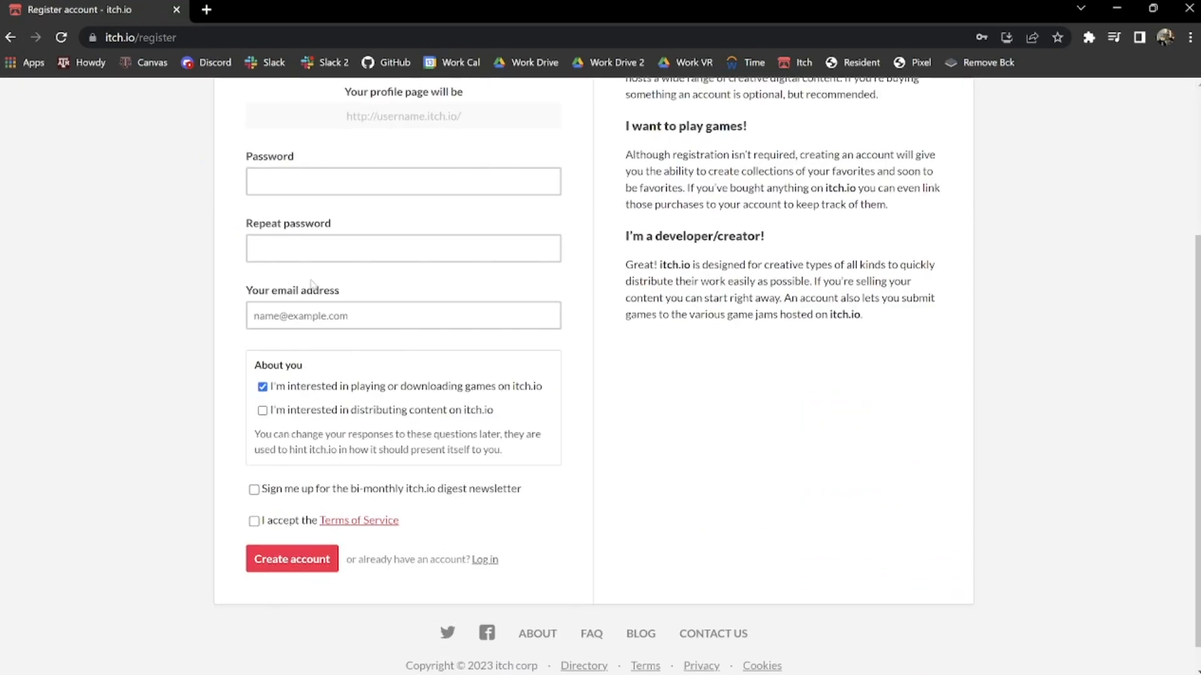
scroll(269, 400, down, 1)
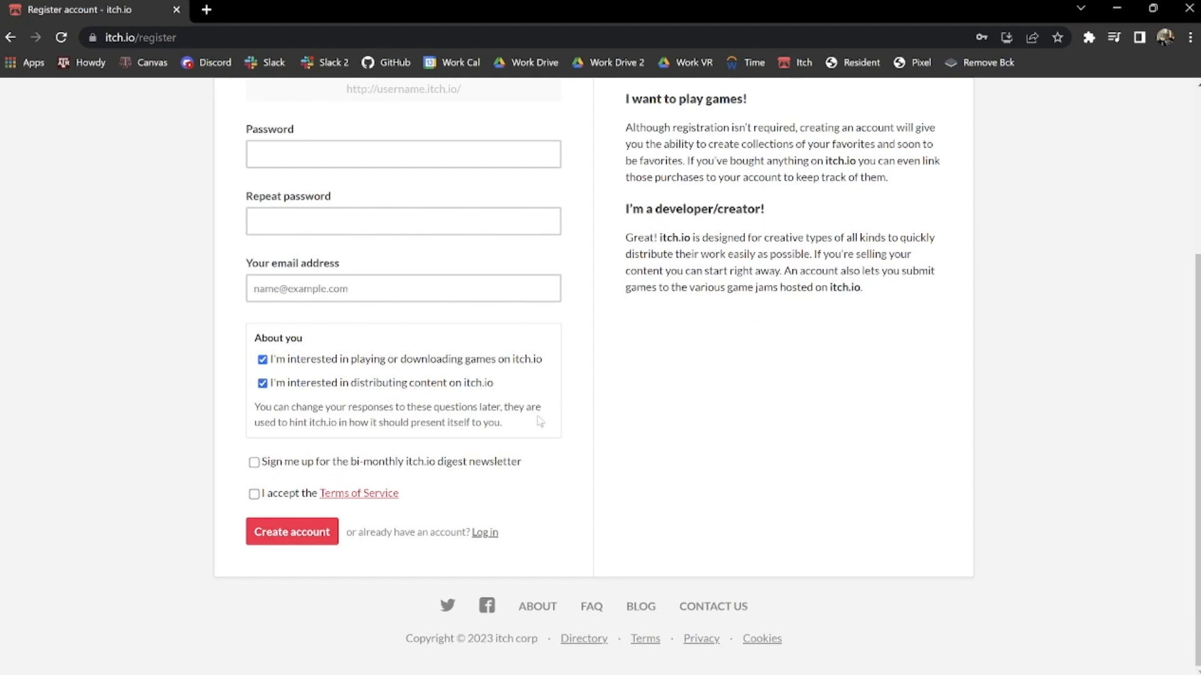
click(253, 495)
scroll(395, 502, up, 5)
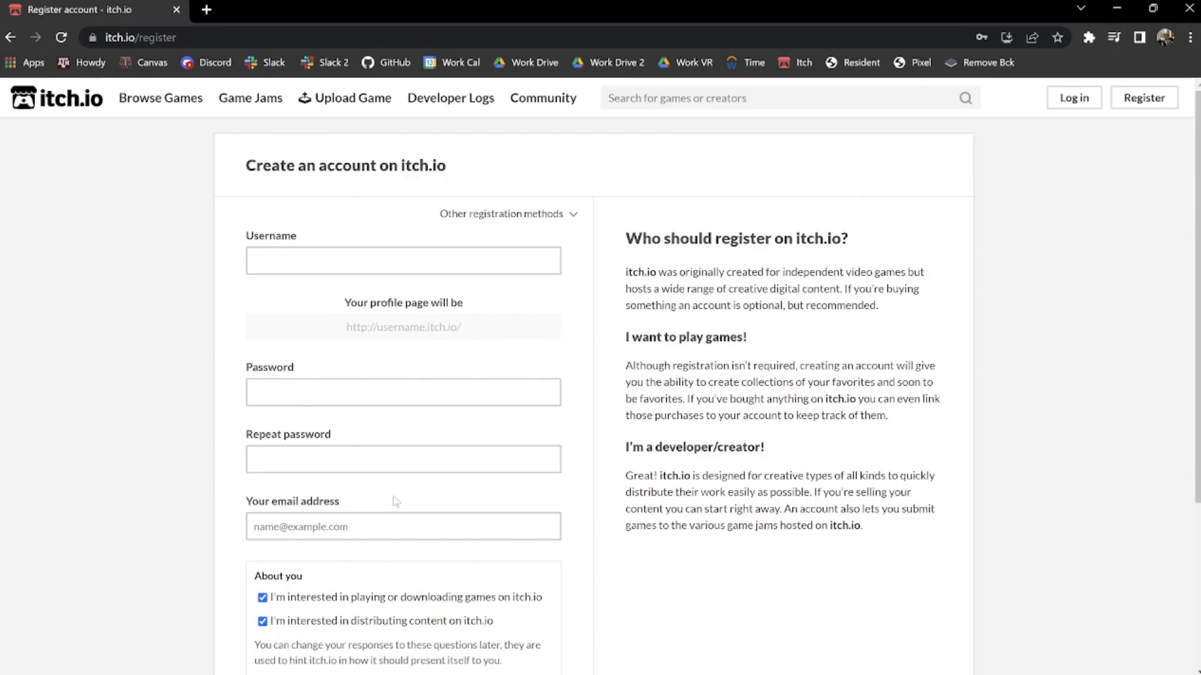
Log in to the existing itch.io account with the saved credentials
click(1073, 98)
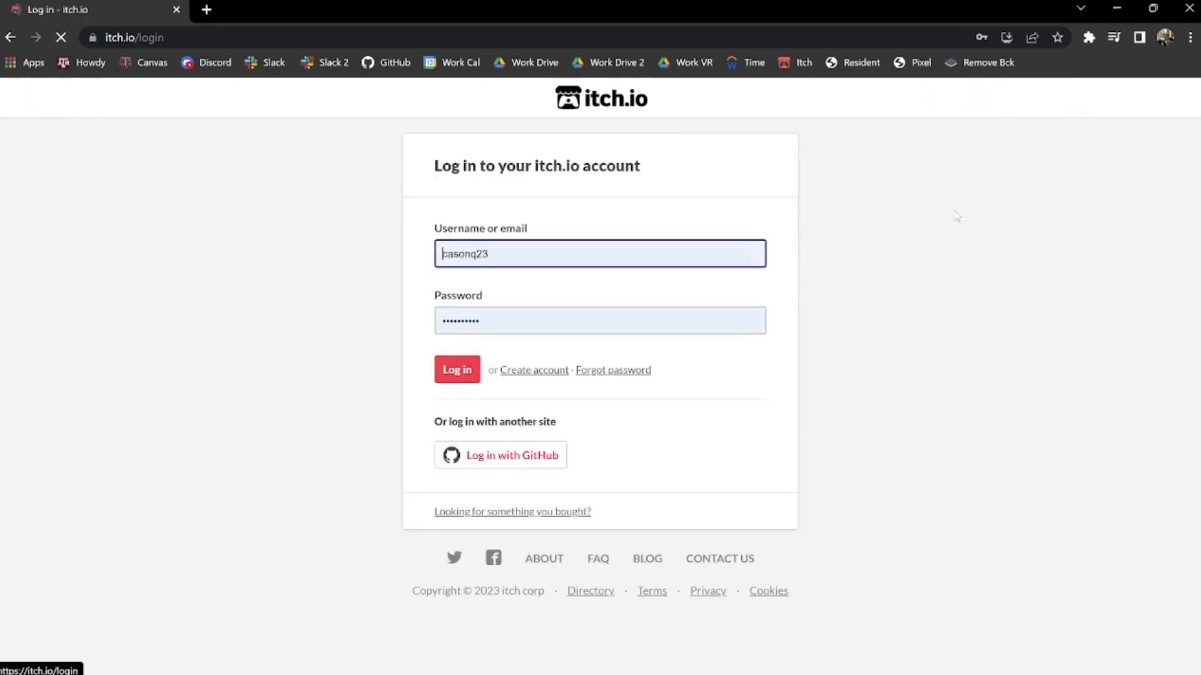
click(453, 381)
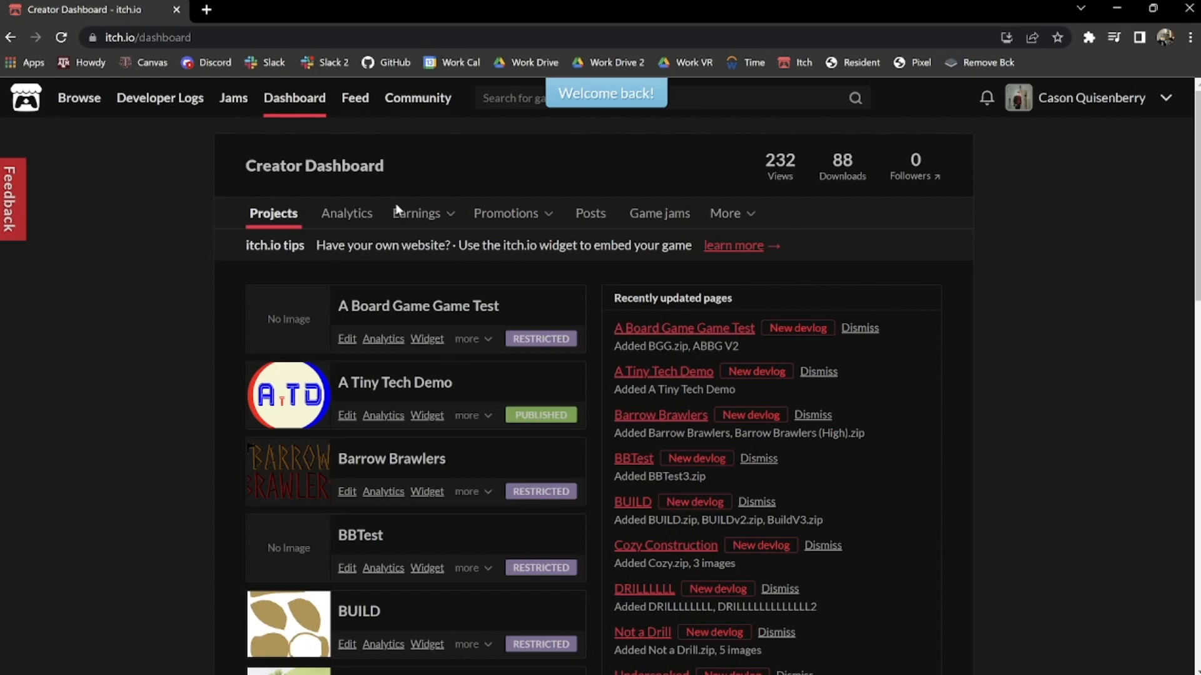
Look through the projects on the creator dashboard and start a new project
scroll(445, 375, down, 6)
scroll(452, 394, up, 6)
scroll(714, 373, down, 10)
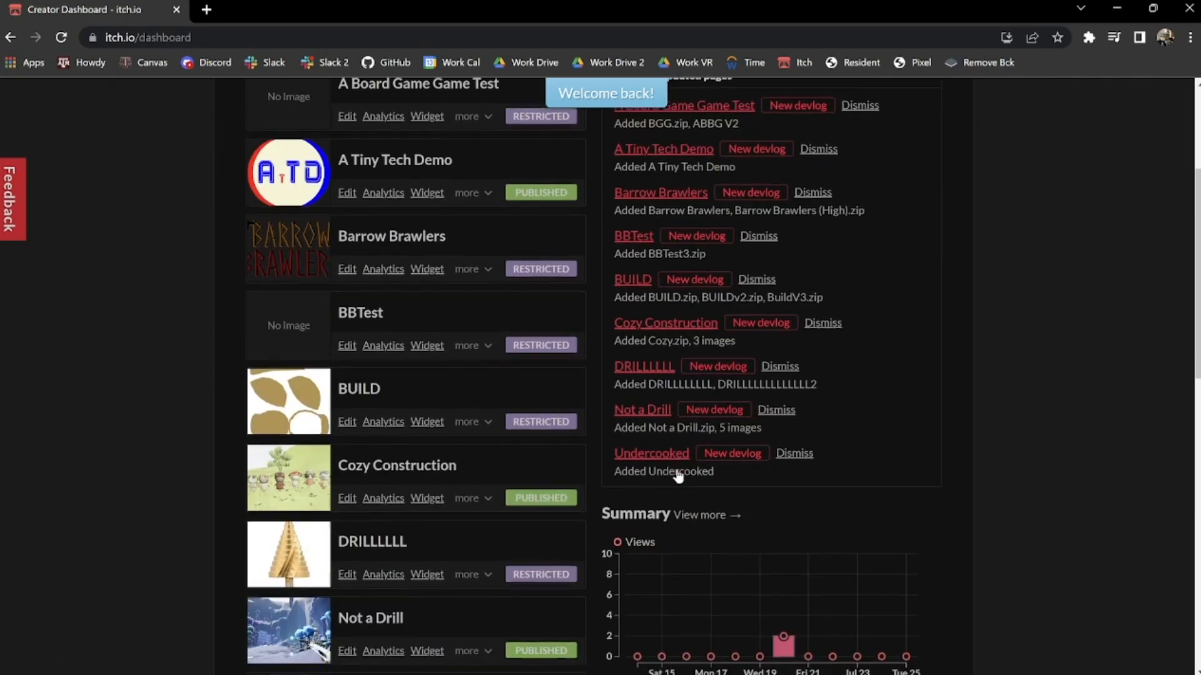
scroll(508, 416, up, 7)
scroll(100, 190, up, 4)
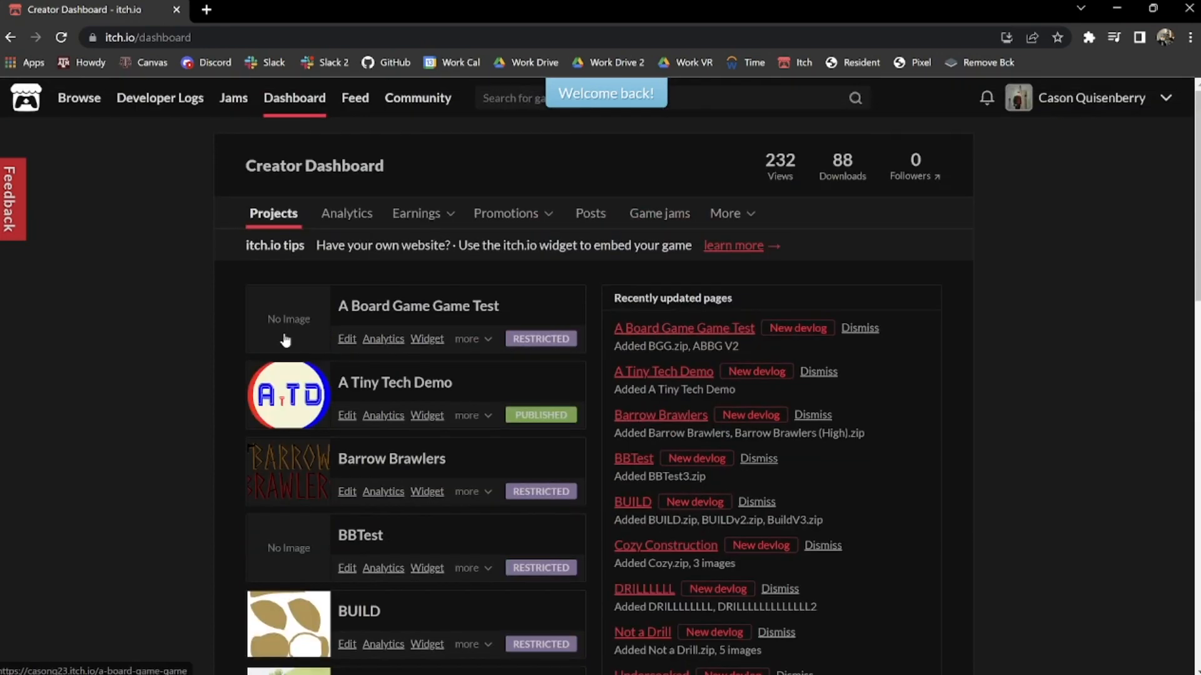
scroll(466, 414, down, 10)
scroll(437, 438, down, 3)
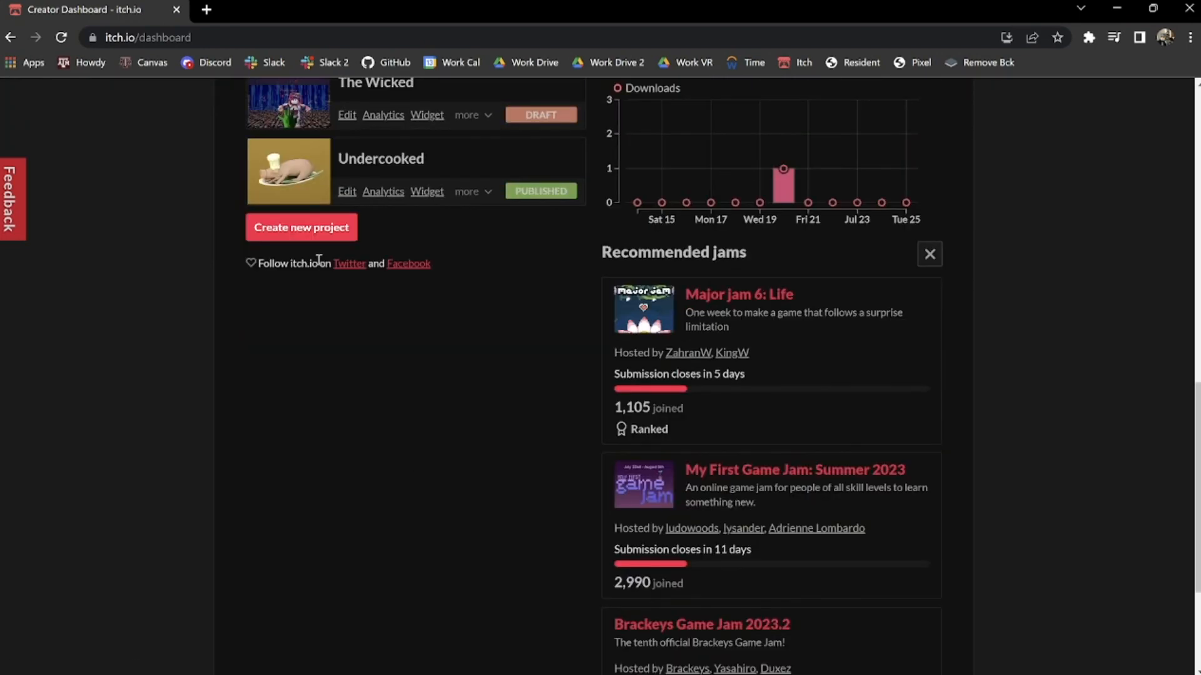
click(323, 236)
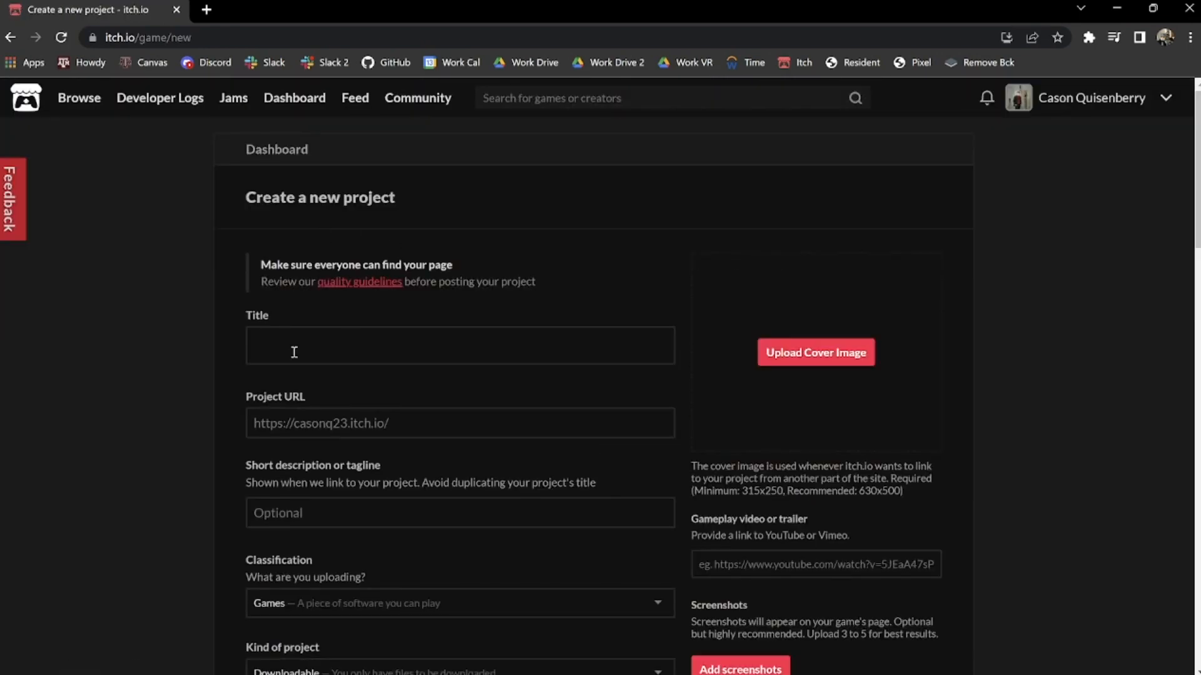
Title the new project "The Wicked"
click(289, 344)
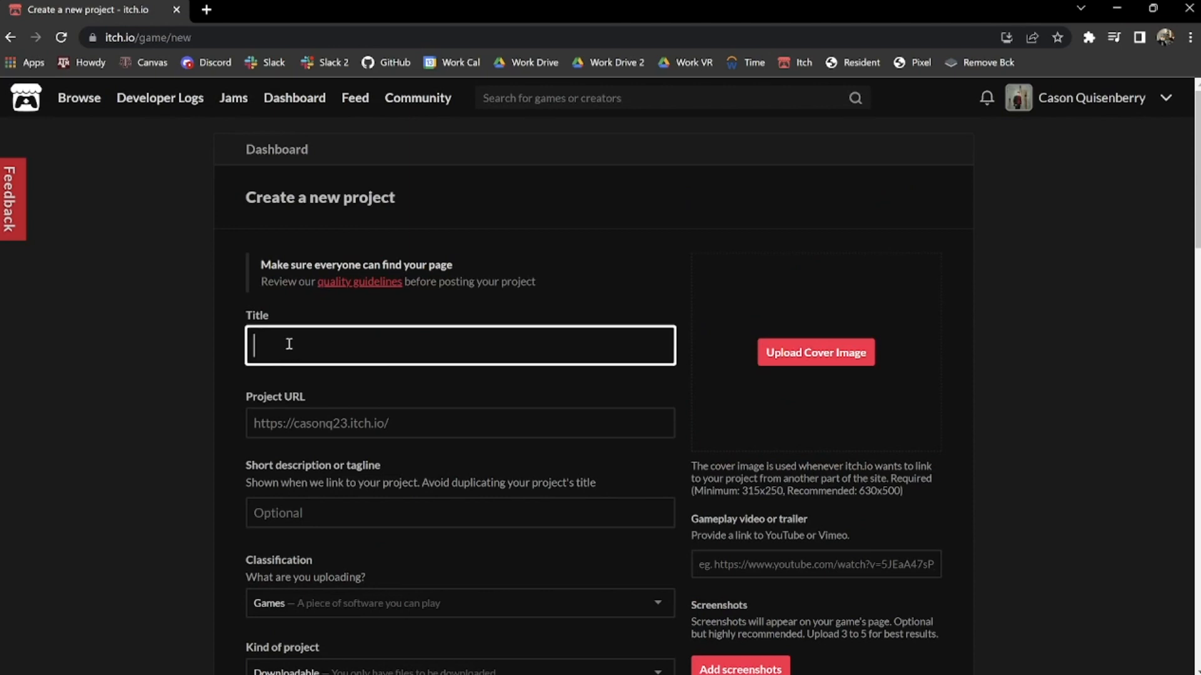
text(The Wicked)
click(592, 297)
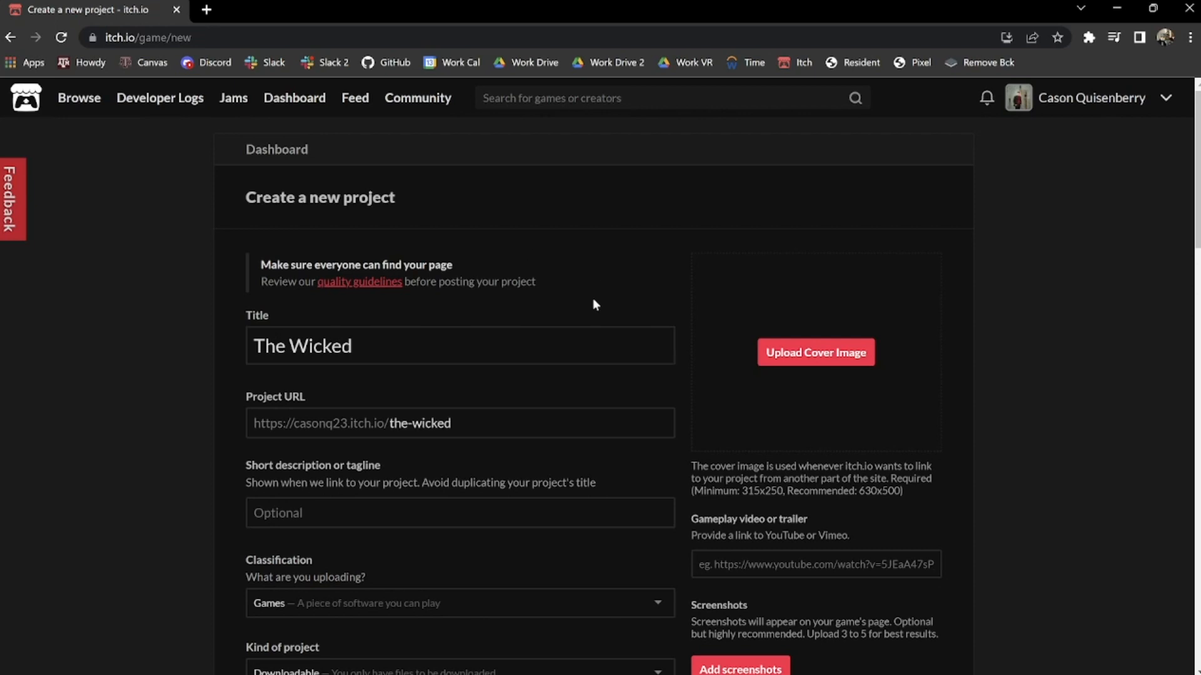
Review the project's tagline field and examine the options for the kind of project
scroll(421, 285, down, 3)
click(423, 301)
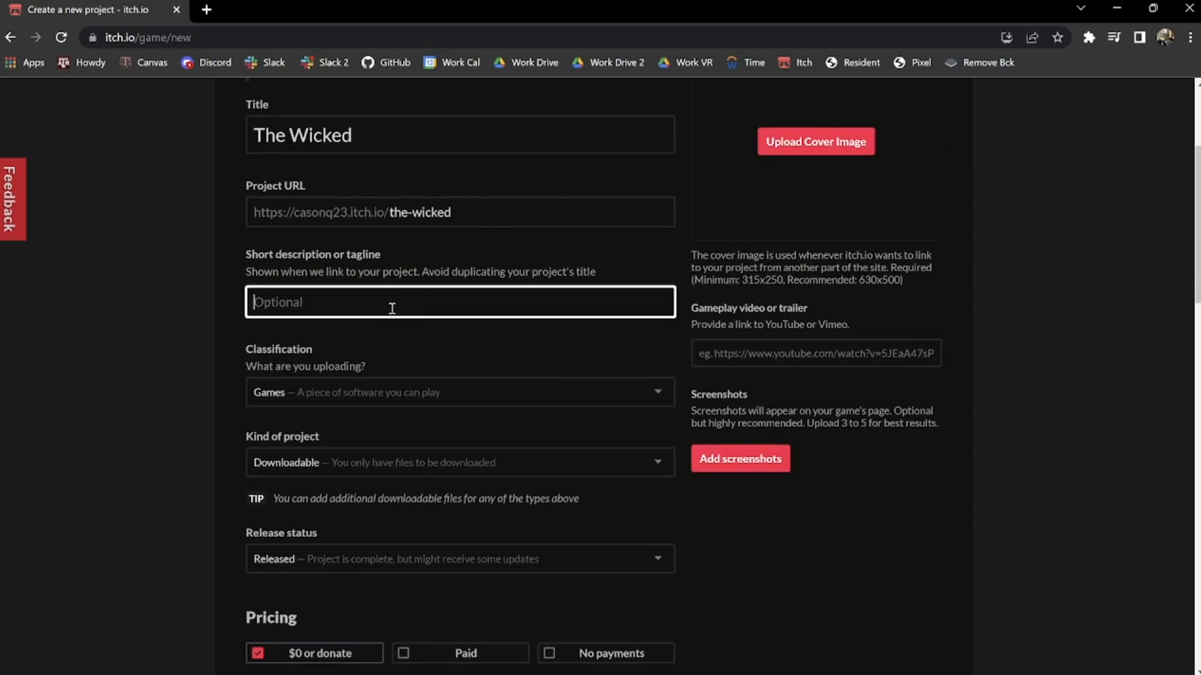
click(418, 354)
scroll(418, 354, down, 3)
scroll(308, 174, down, 3)
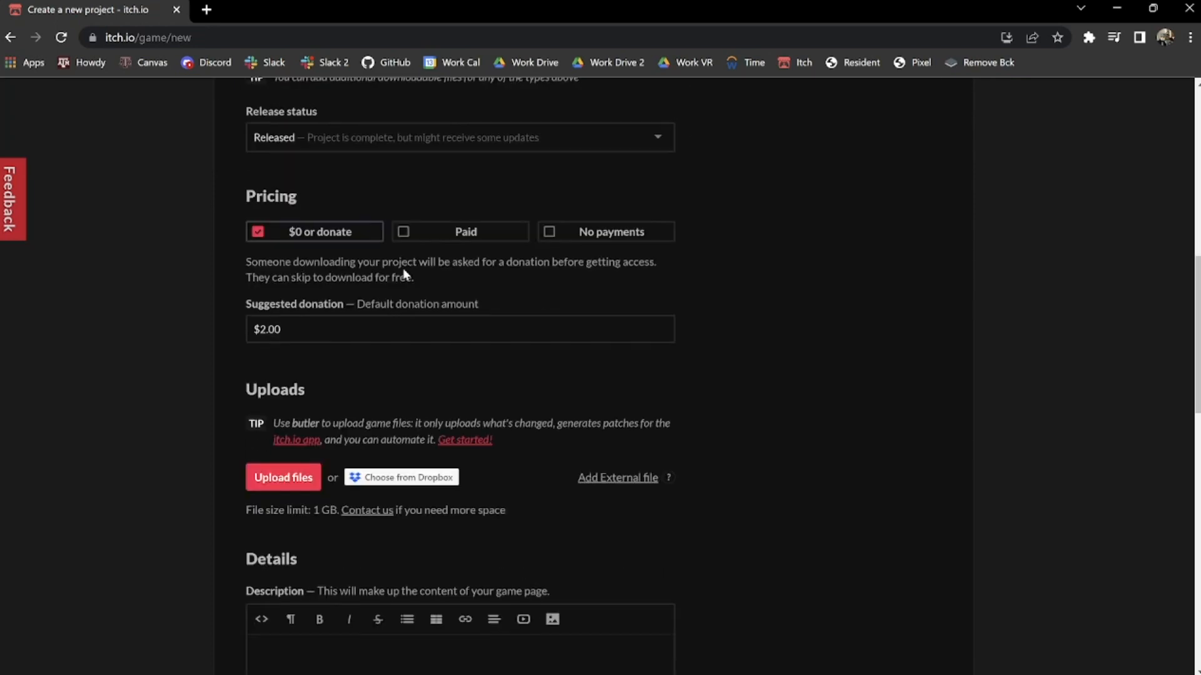
scroll(396, 301, up, 3)
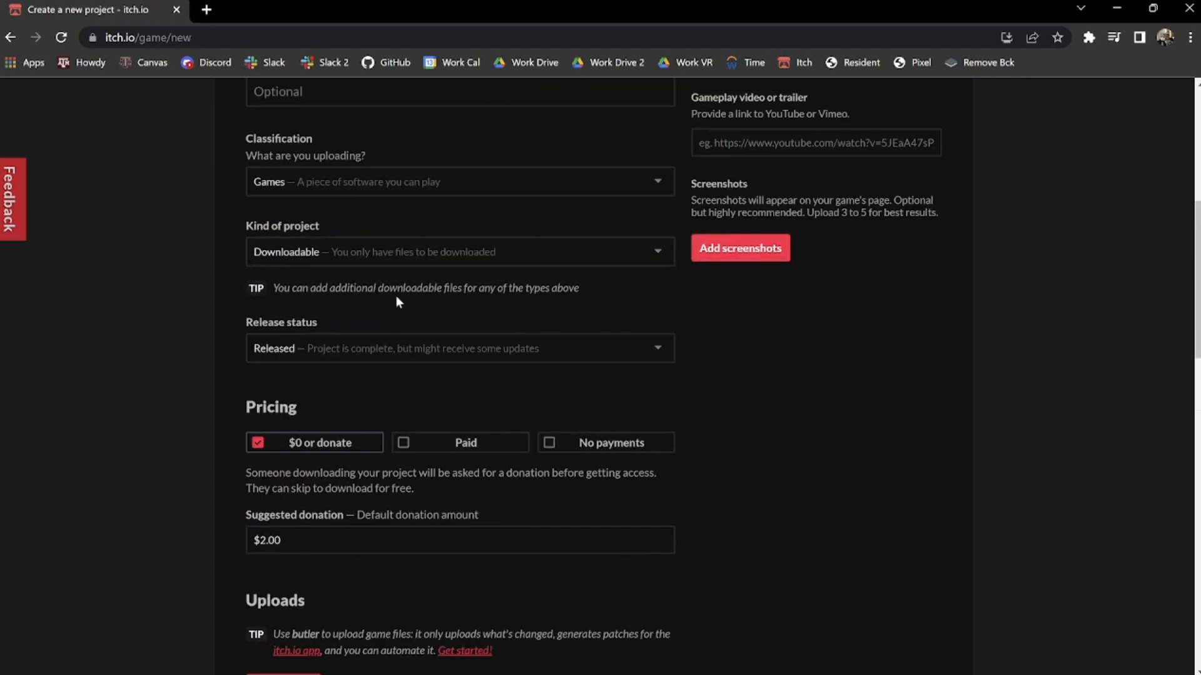
click(319, 253)
click(300, 275)
click(368, 247)
click(338, 275)
Examine the available release status options for the project
scroll(359, 351, down, 3)
click(334, 144)
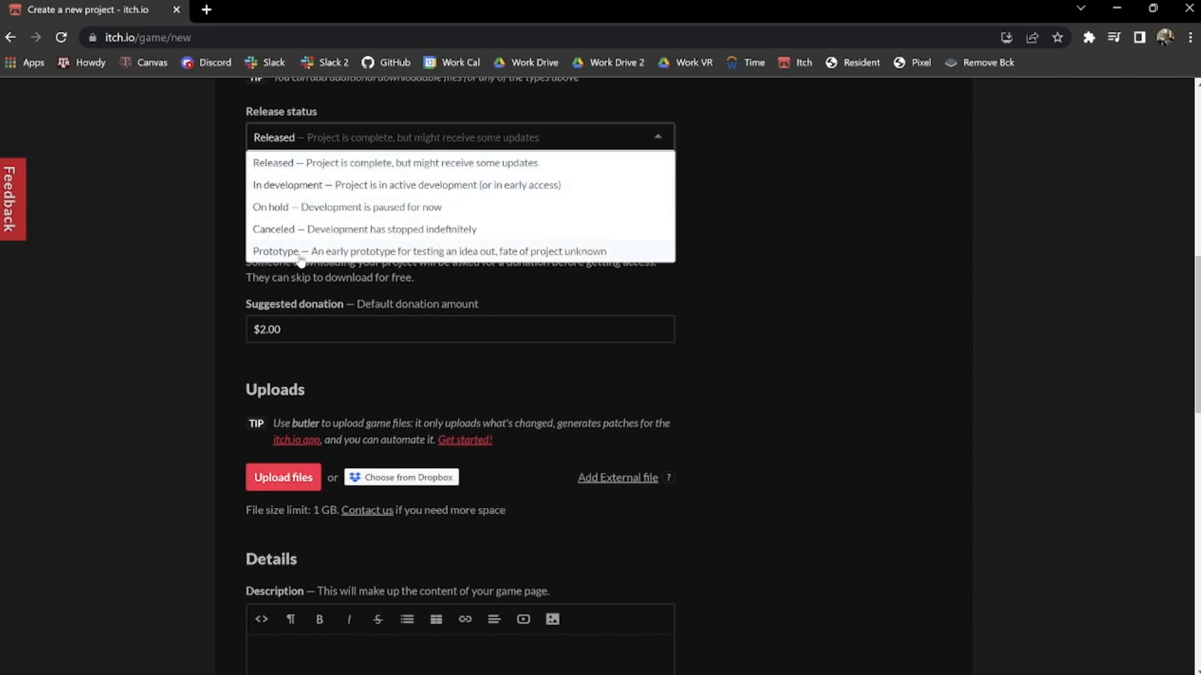
click(297, 144)
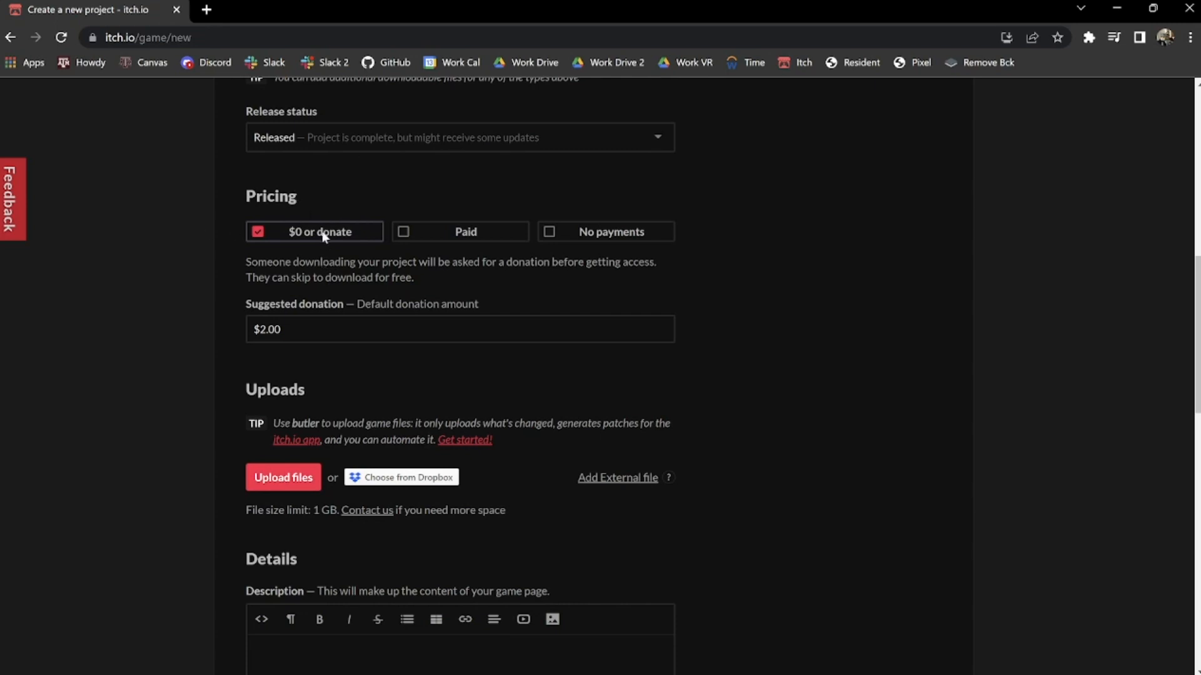
Try the Paid and No payments pricing options and return the pricing to $0 or donate
click(406, 235)
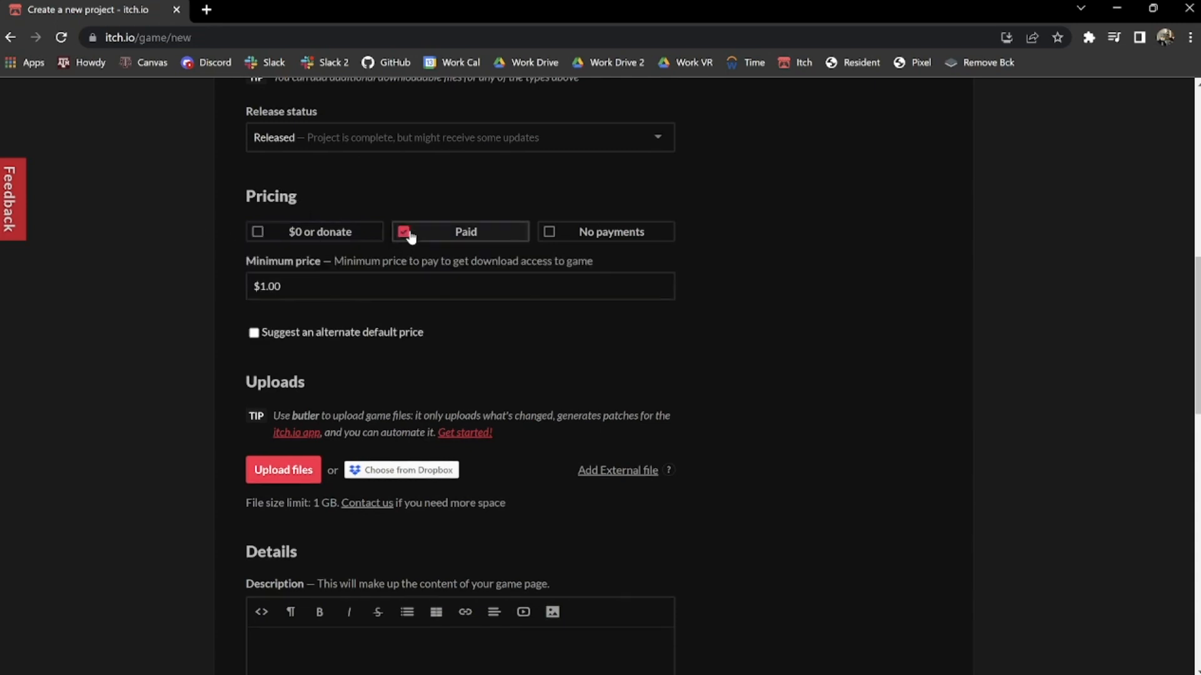
click(560, 235)
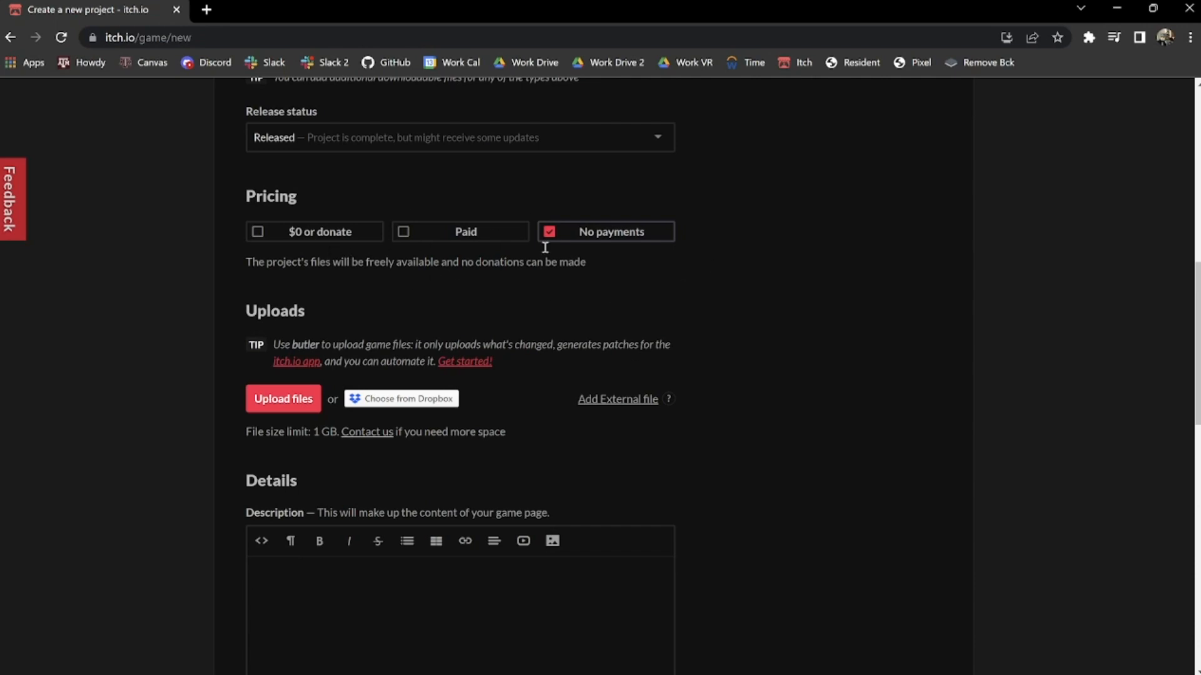
click(291, 232)
Upload the ZIP archive "The Wicked" to the project's files
scroll(723, 405, down, 4)
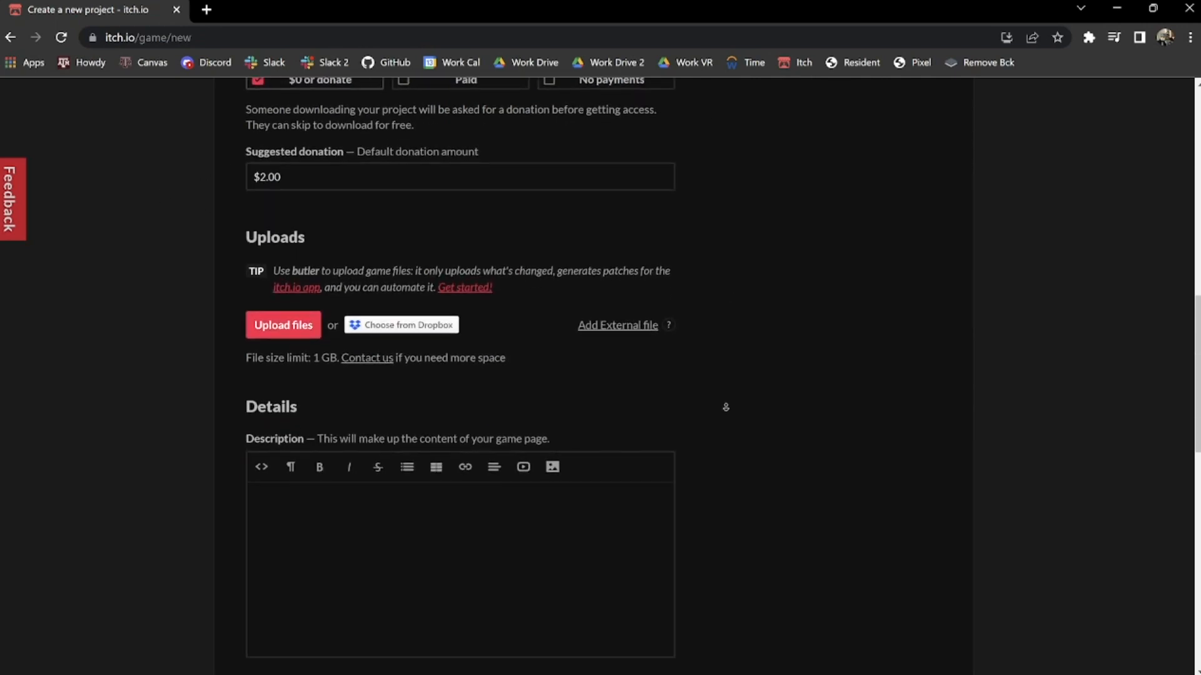
click(249, 211)
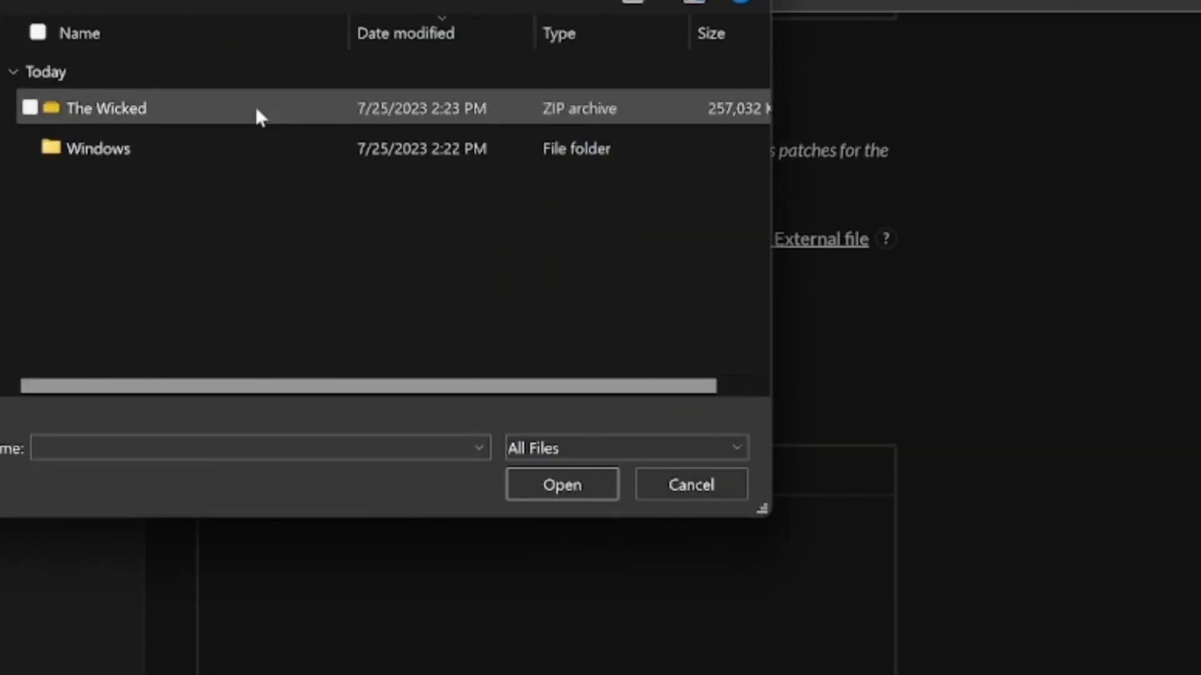
double_click(132, 108)
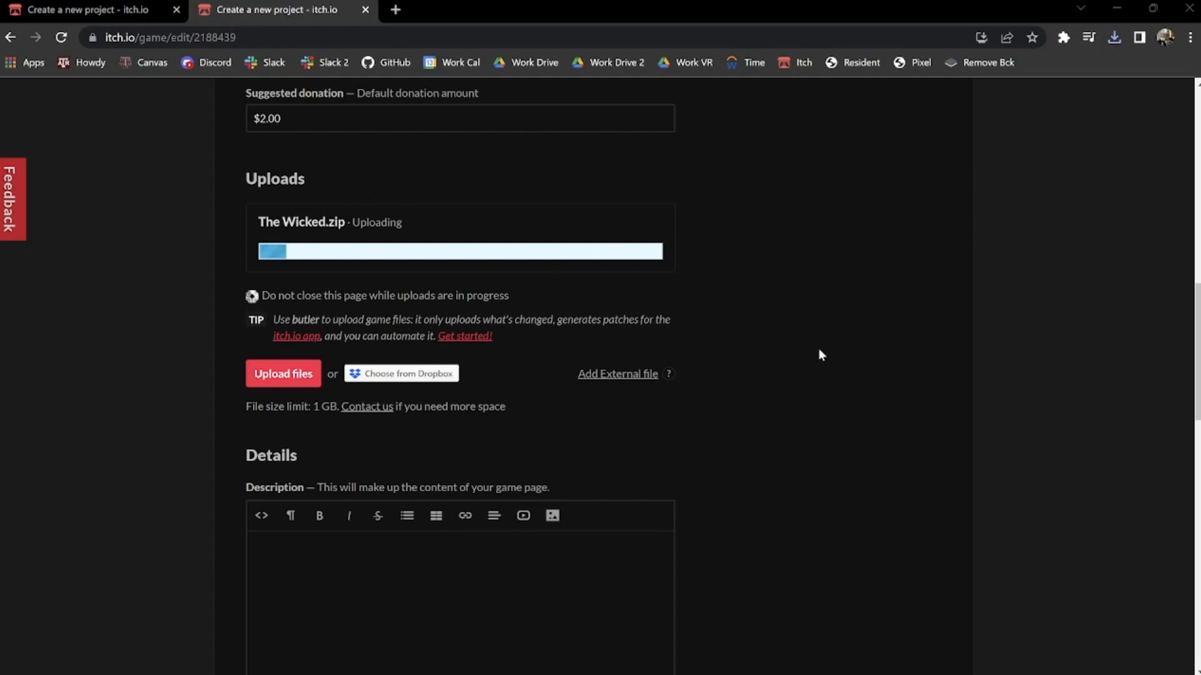
Examine the upload progress, the description editor and the available genres in the project details
scroll(820, 352, down, 3)
scroll(549, 338, up, 3)
scroll(735, 329, down, 3)
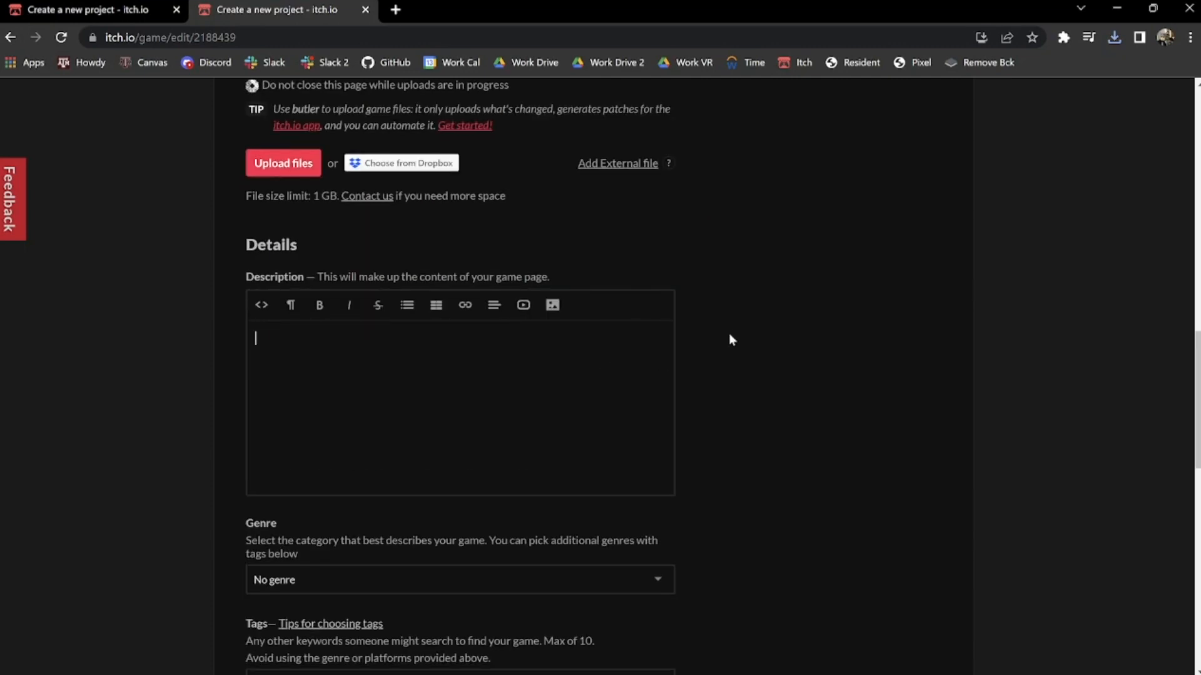
scroll(729, 333, down, 3)
scroll(509, 396, up, 3)
scroll(636, 399, down, 3)
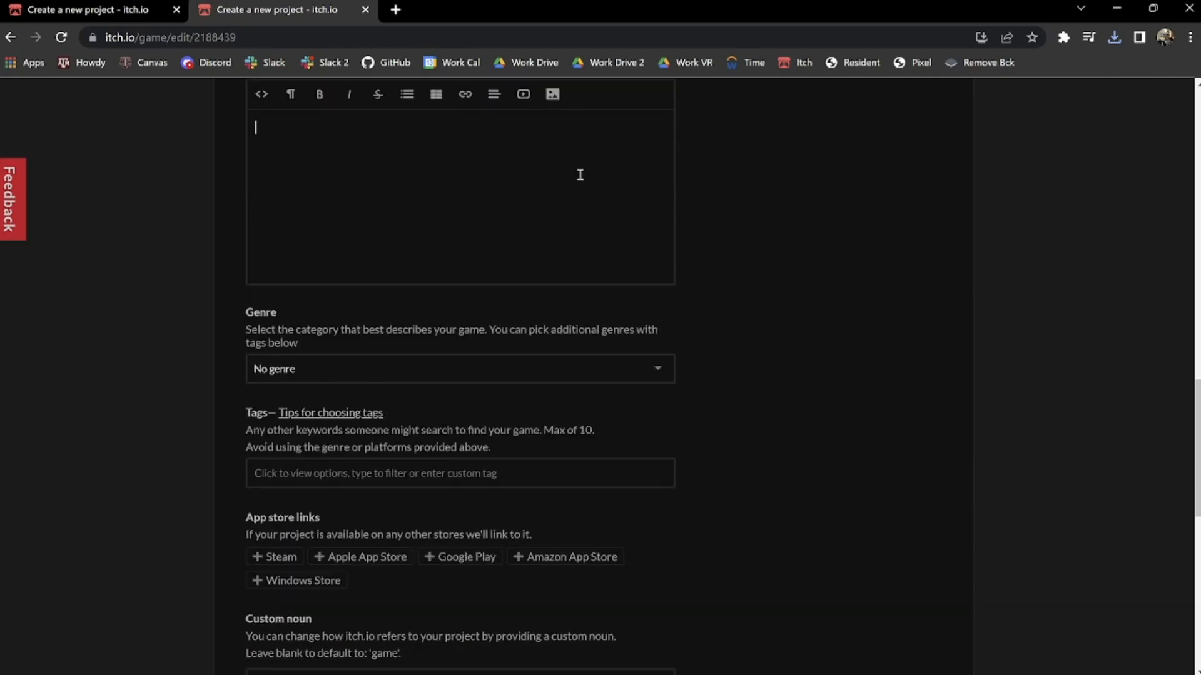
scroll(846, 281, down, 3)
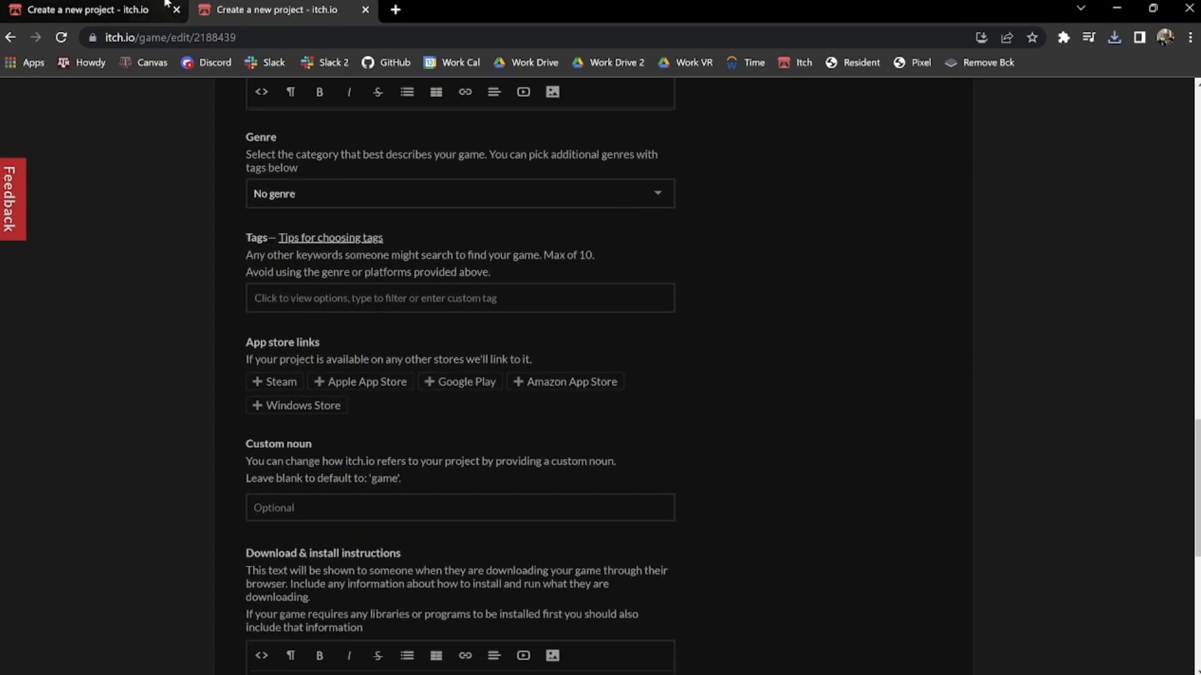
click(304, 199)
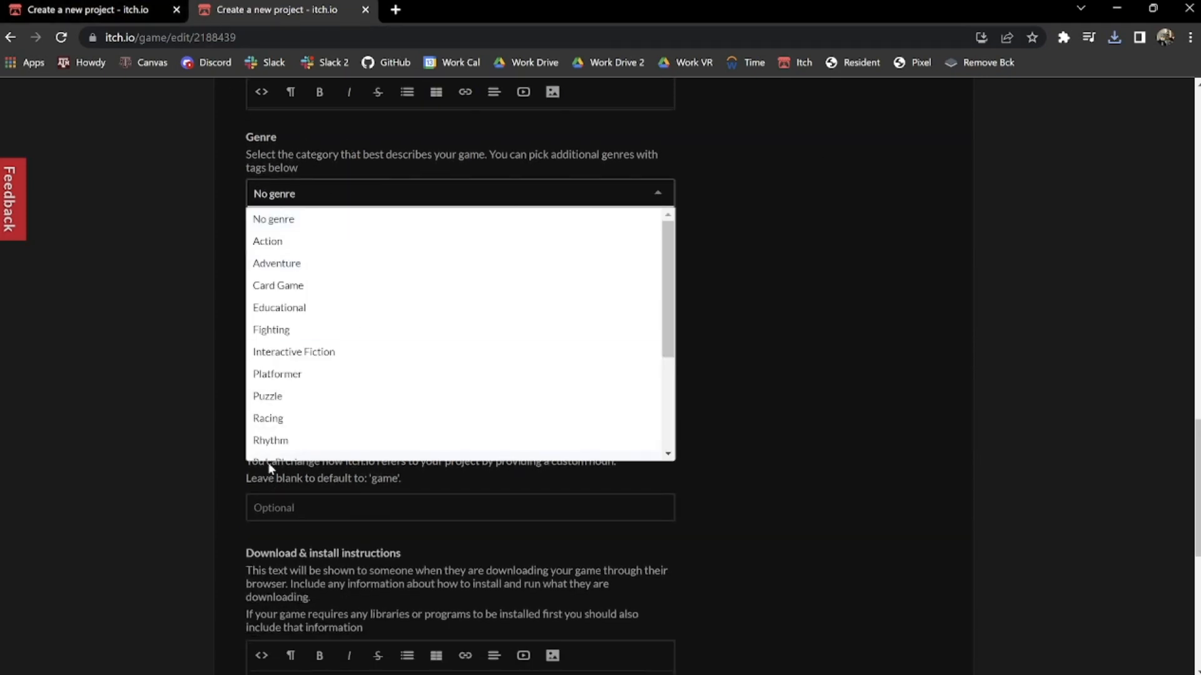
click(764, 239)
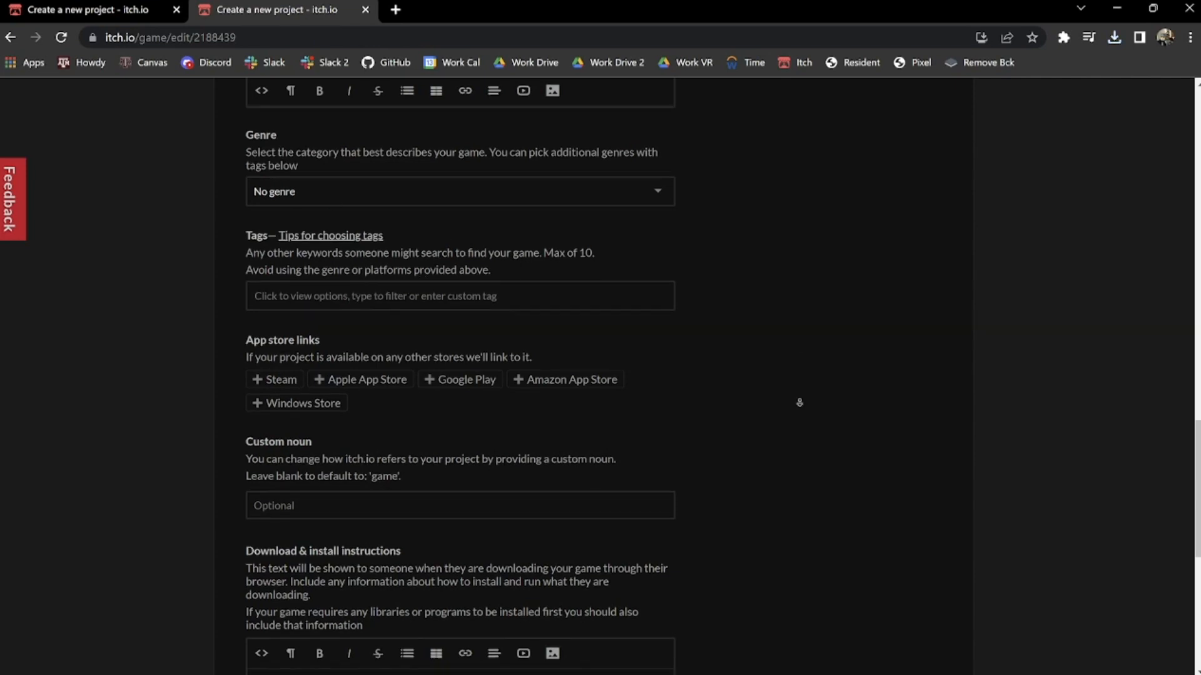
Examine the app store link options and the custom noun field
scroll(785, 350, down, 2)
click(275, 257)
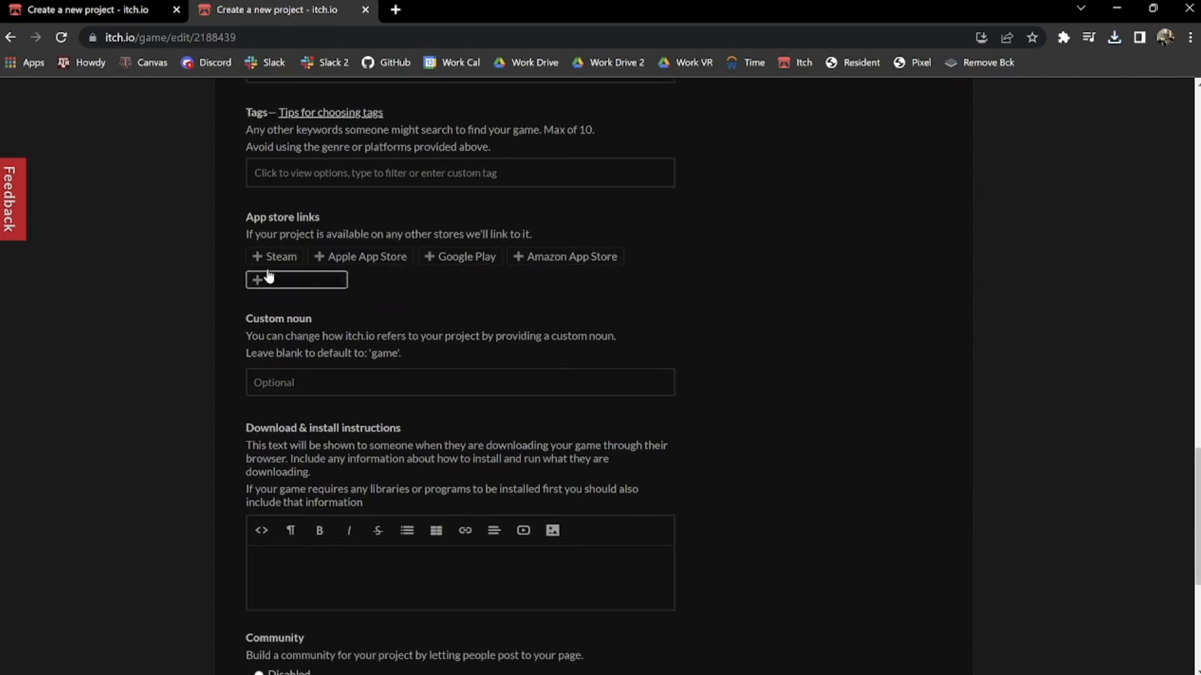
click(345, 262)
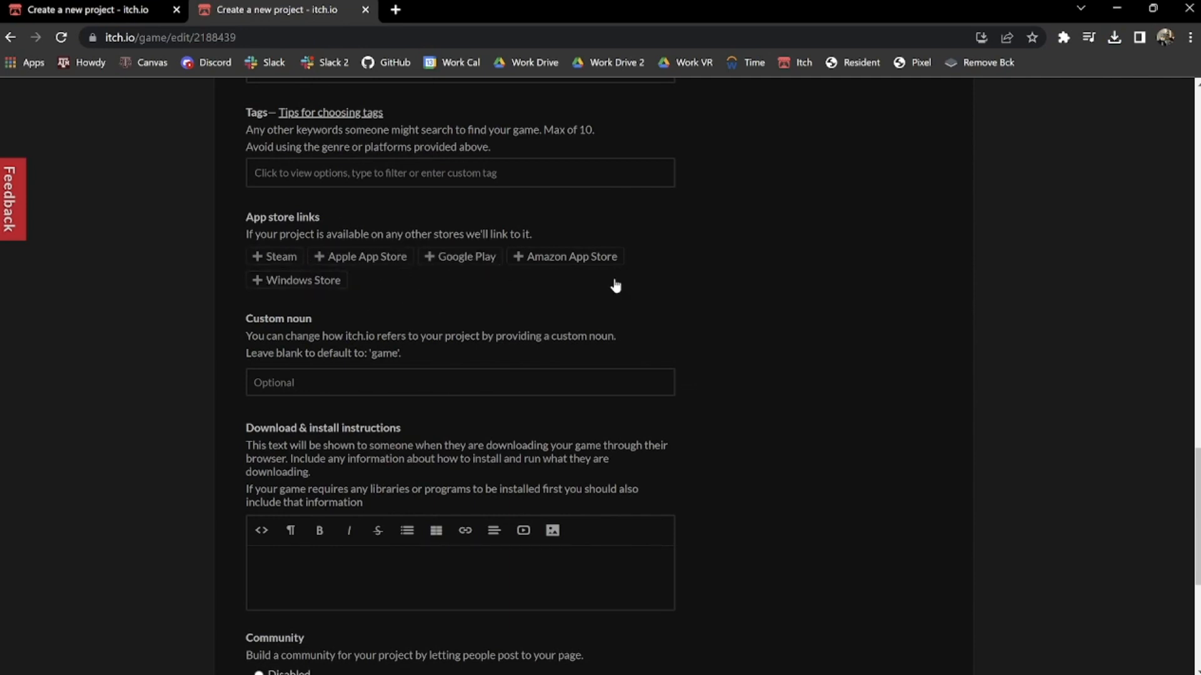
scroll(605, 262, down, 3)
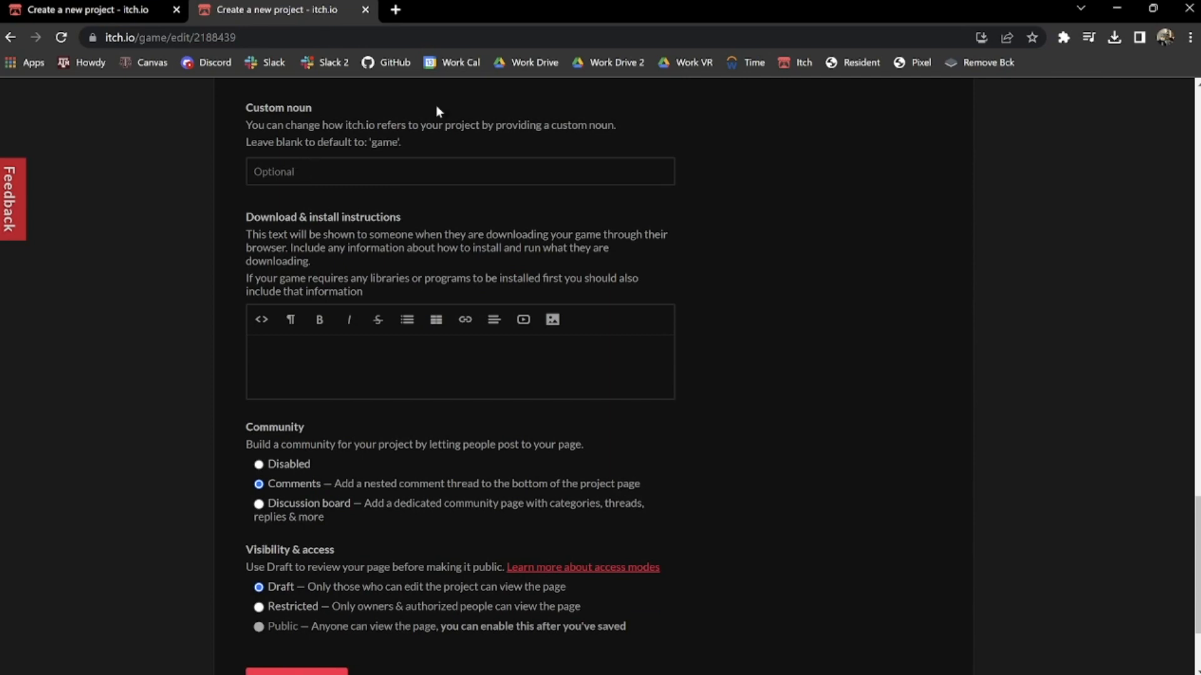
click(392, 145)
double_click(393, 146)
click(425, 156)
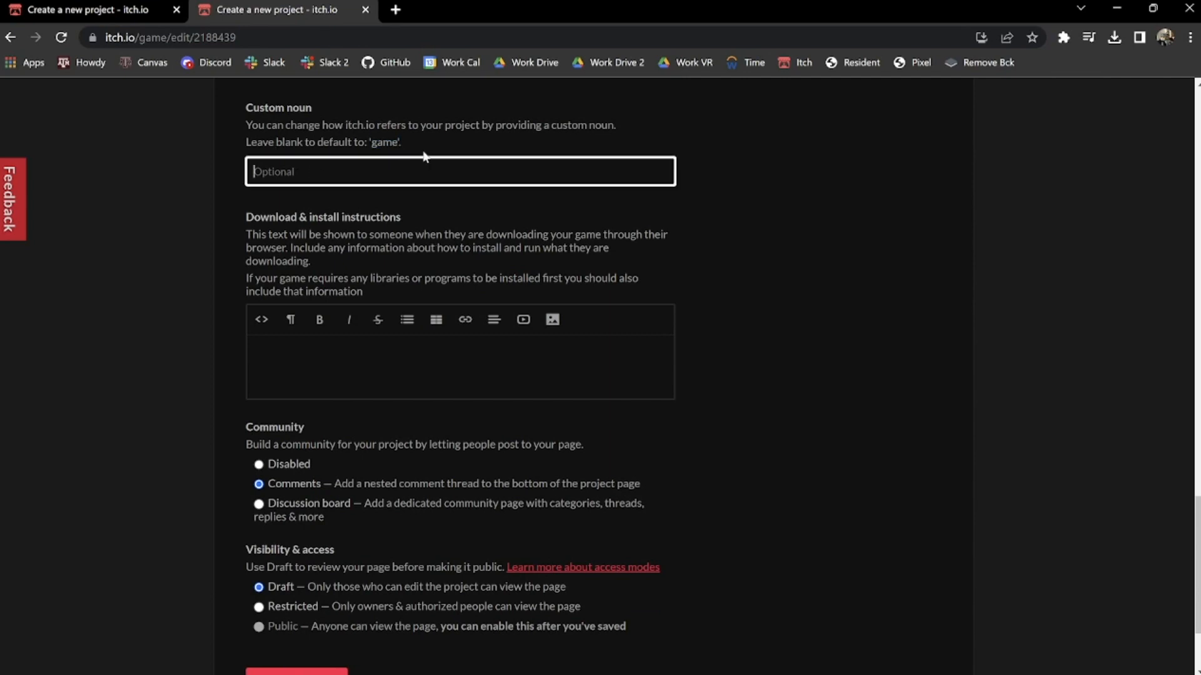
click(382, 202)
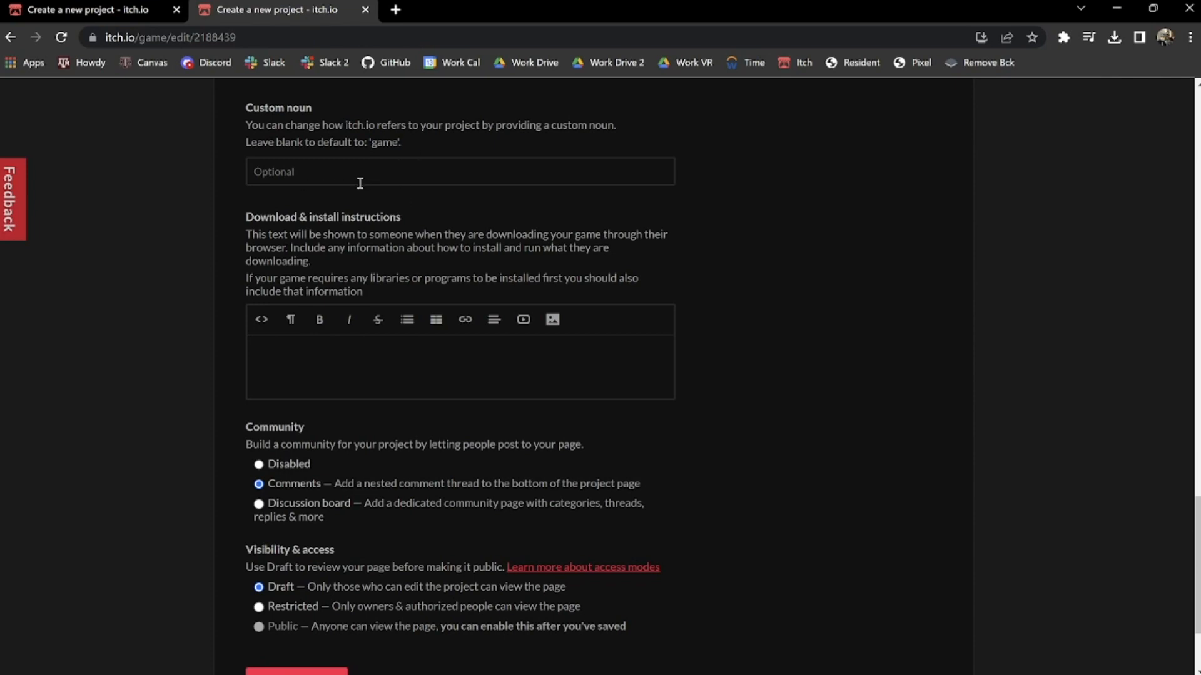
Review the download instructions, community and visibility settings, and return to the start of the project form
scroll(719, 184, down, 2)
scroll(322, 309, up, 3)
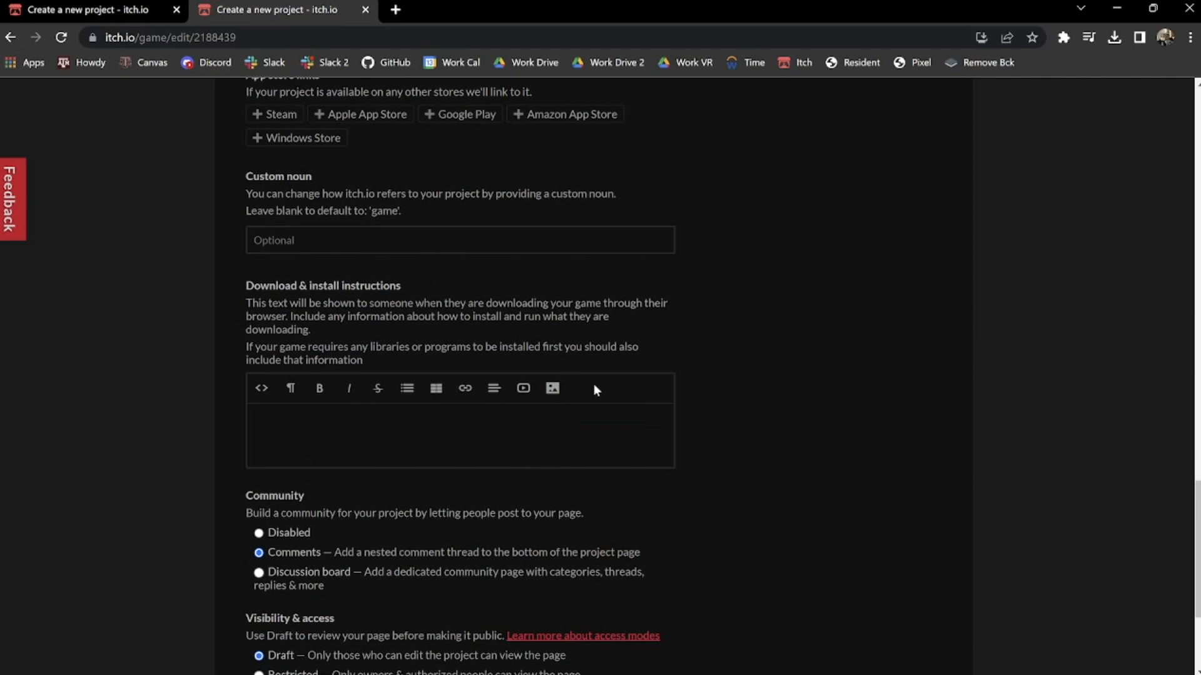
scroll(714, 320, down, 3)
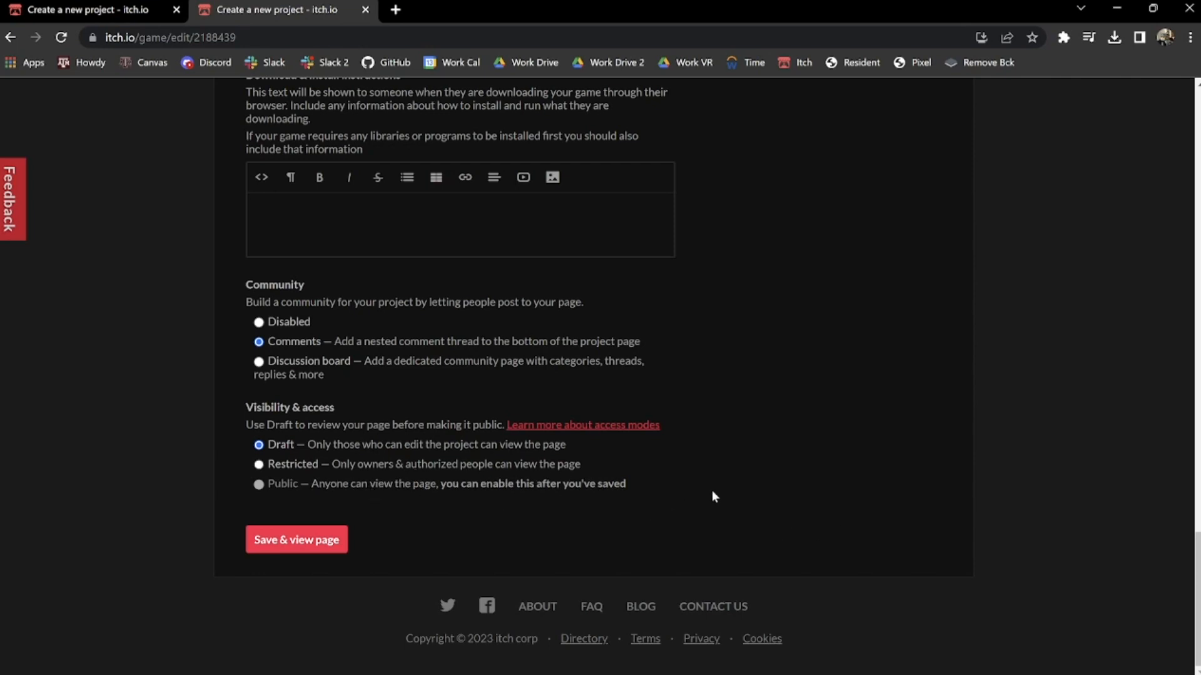
scroll(711, 497, up, 20)
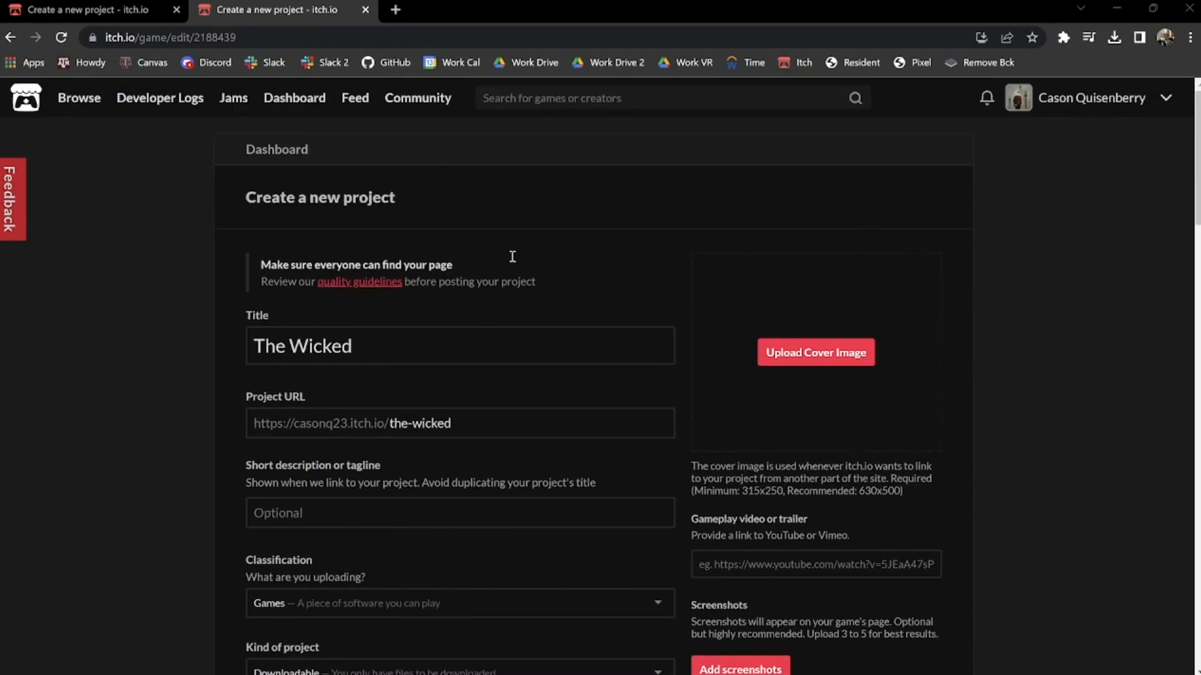
Examine the cover image, gameplay video, screenshot and upload sections of the new project form
scroll(917, 363, down, 3)
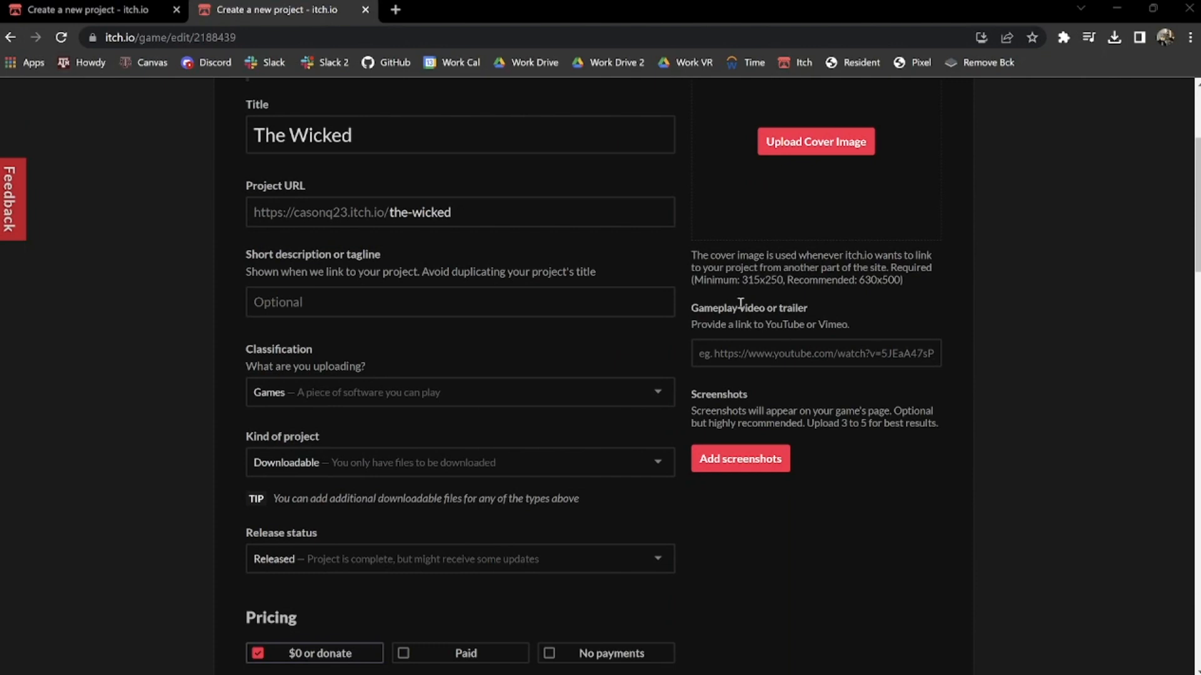
click(737, 355)
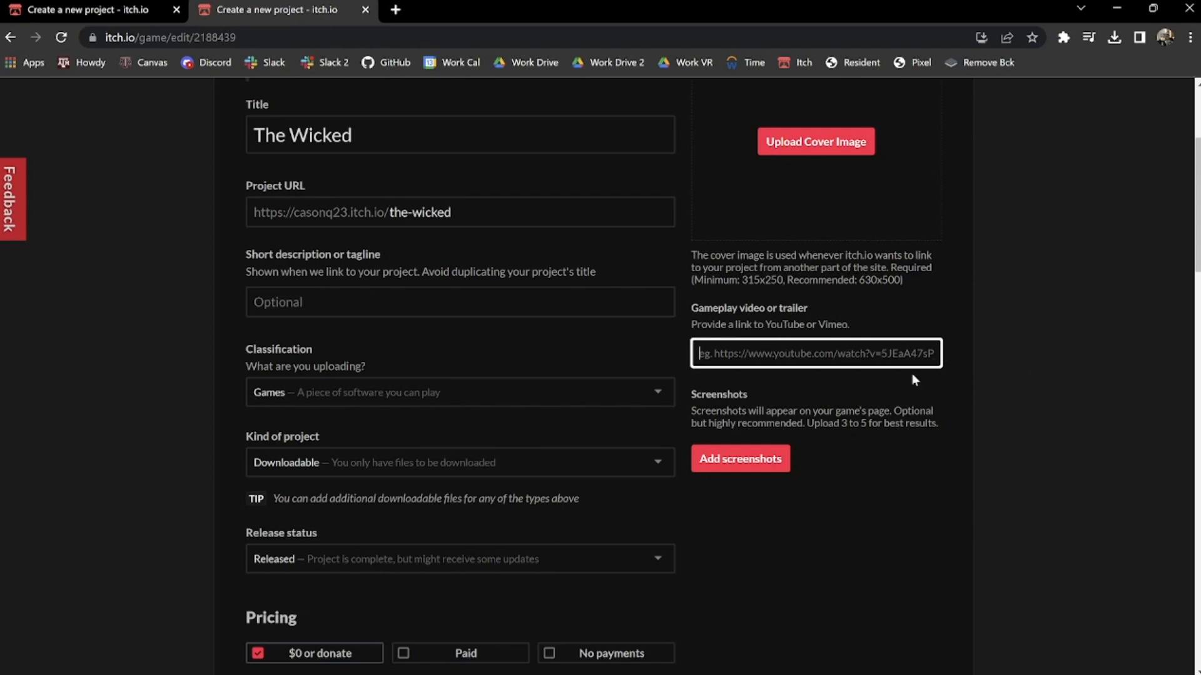
scroll(782, 284, down, 3)
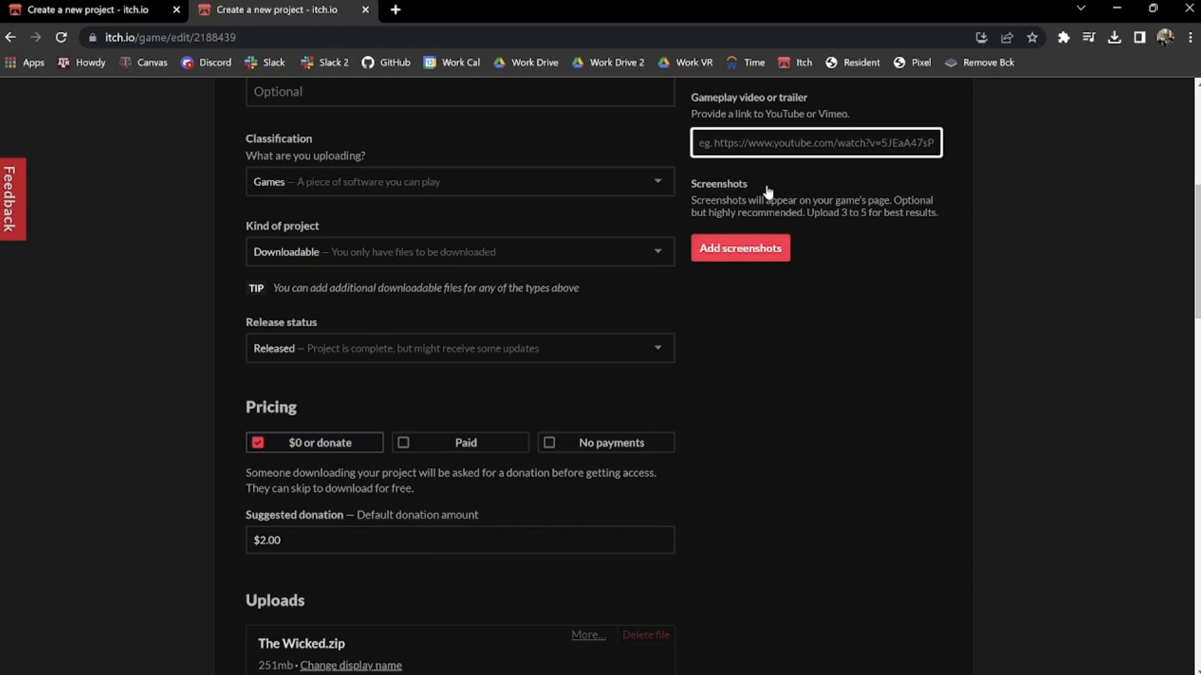
scroll(813, 459, up, 6)
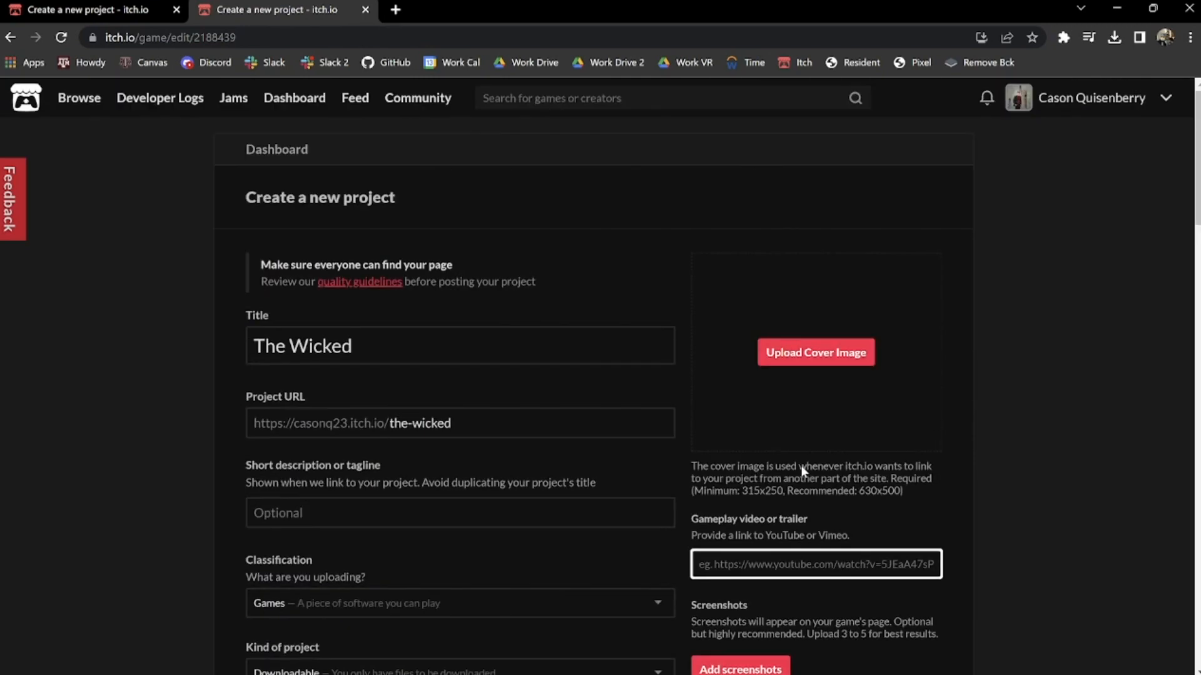
scroll(713, 493, down, 12)
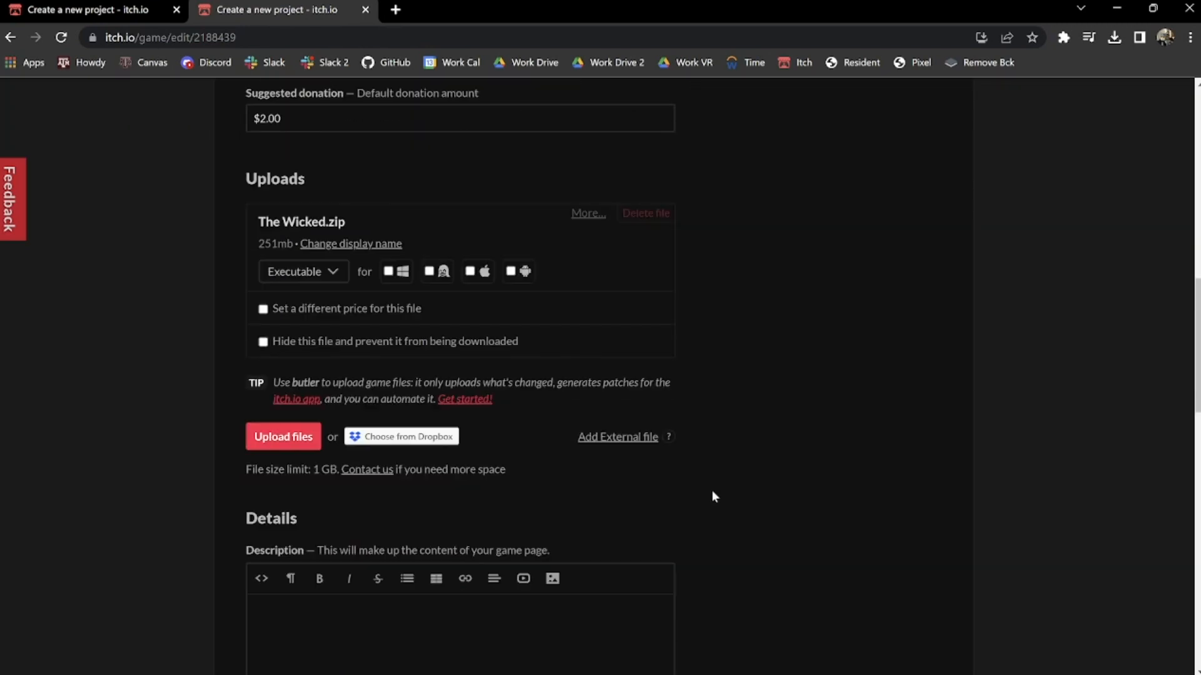
scroll(712, 490, down, 3)
scroll(711, 490, up, 15)
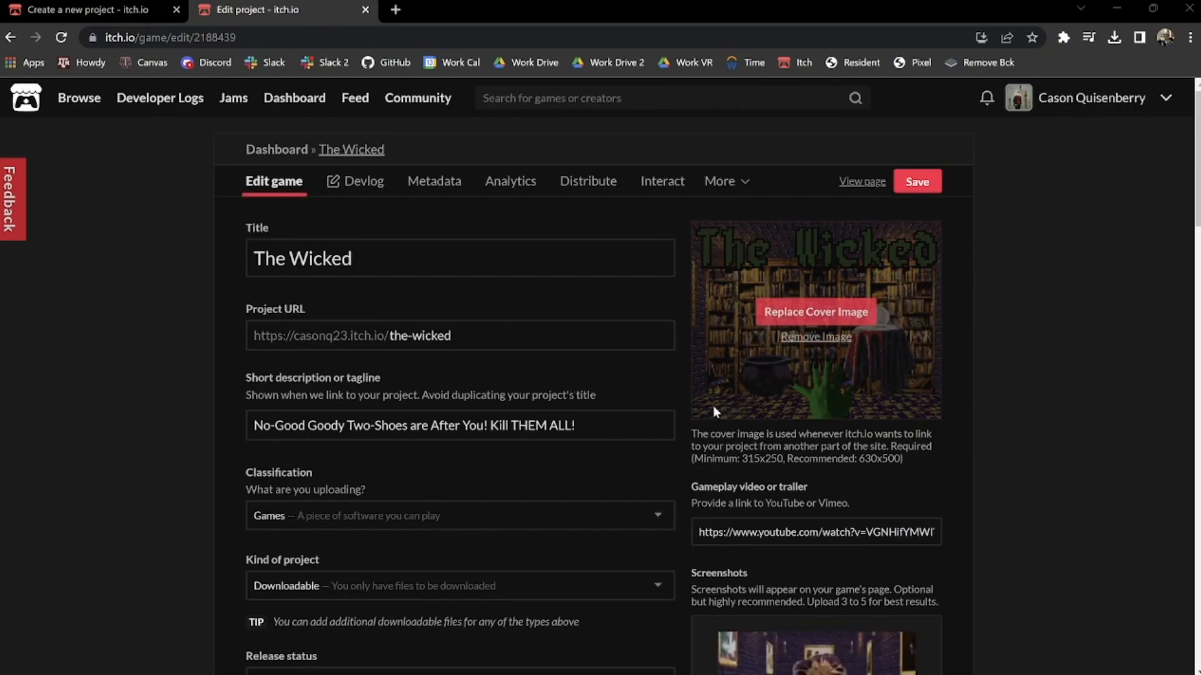
Save the filled-in project with Draft visibility, open its public page and look through its description and screenshots
scroll(713, 407, down, 3)
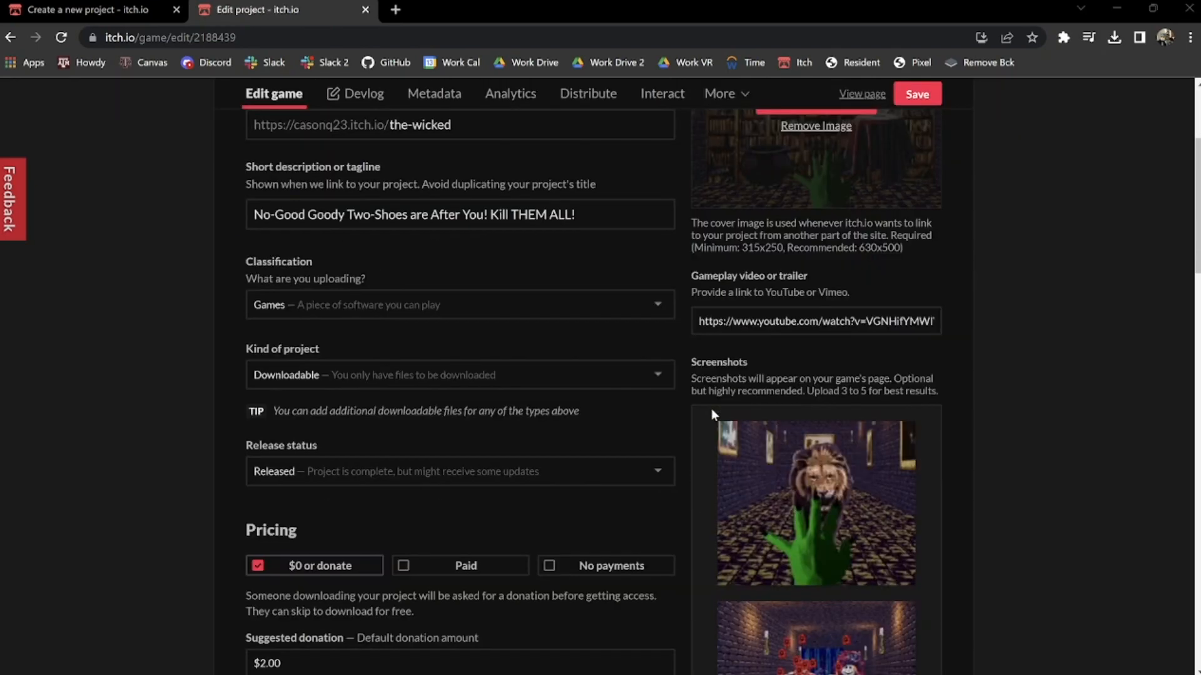
scroll(711, 408, down, 20)
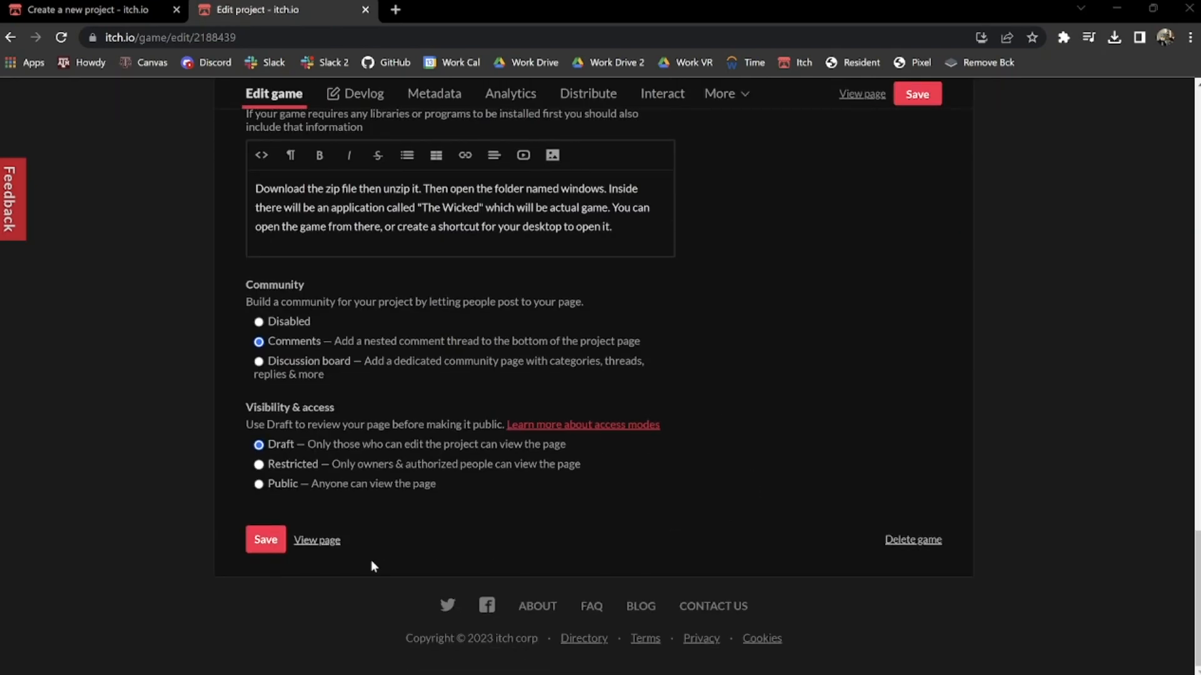
click(268, 541)
click(306, 541)
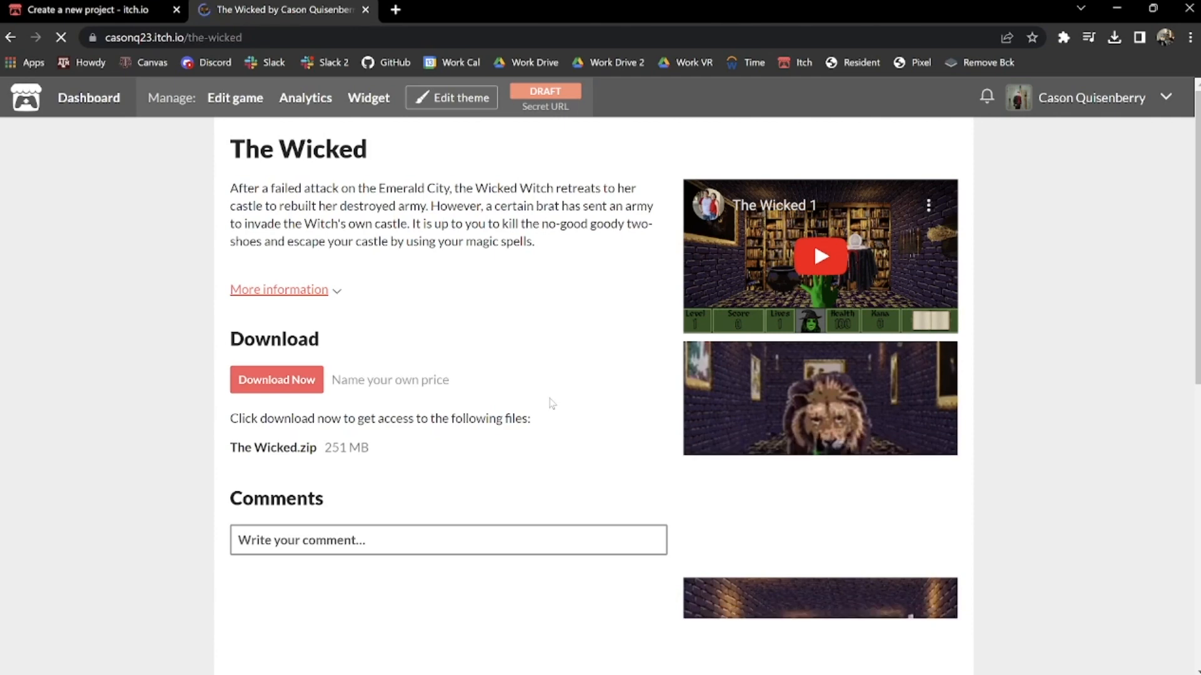
scroll(822, 475, down, 6)
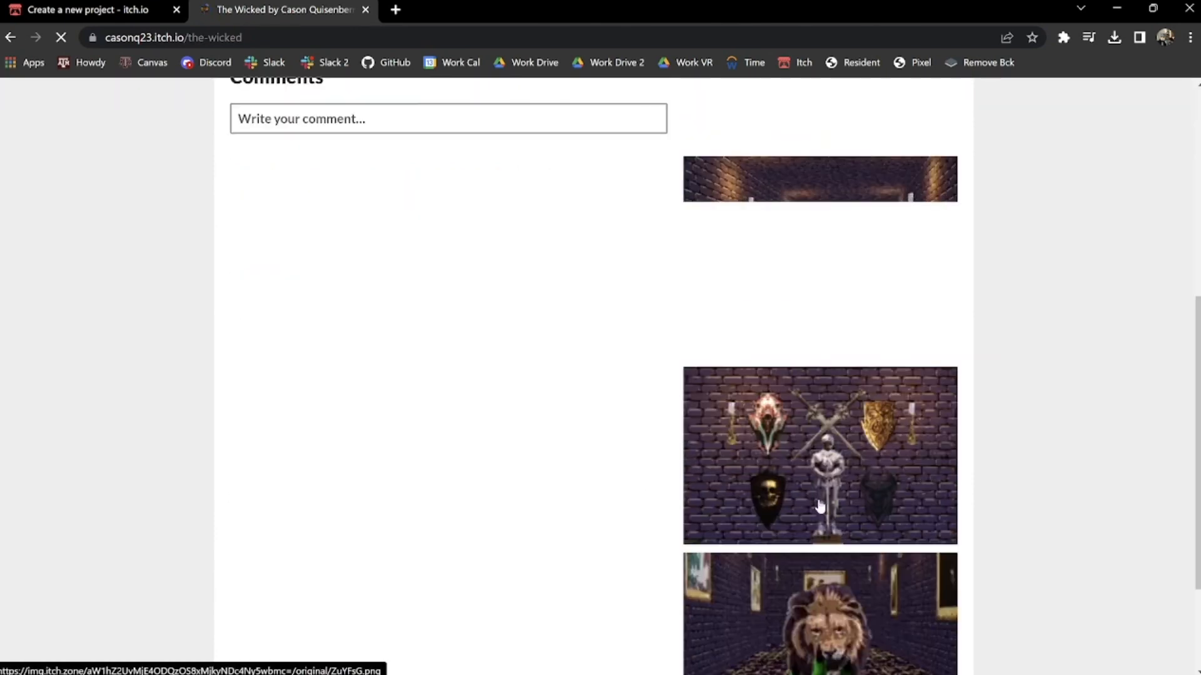
scroll(774, 500, up, 7)
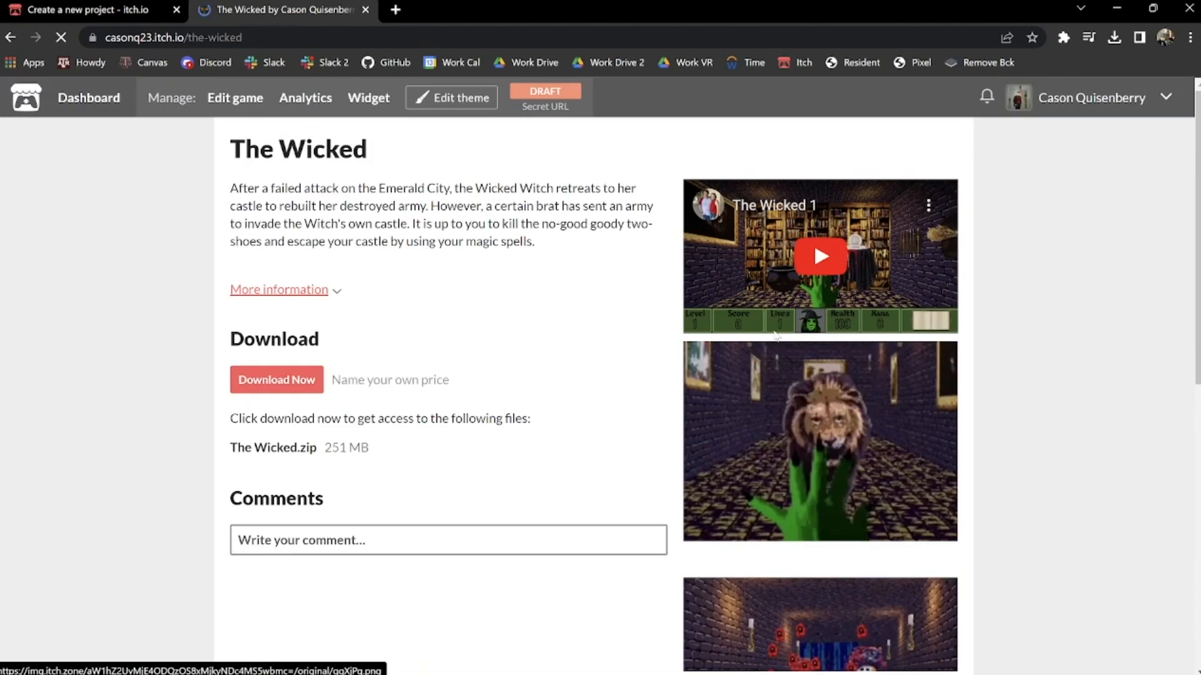
Open the page's theme editor and set the BG colour to #f06b6b and BG 2 to #cb7272
click(463, 98)
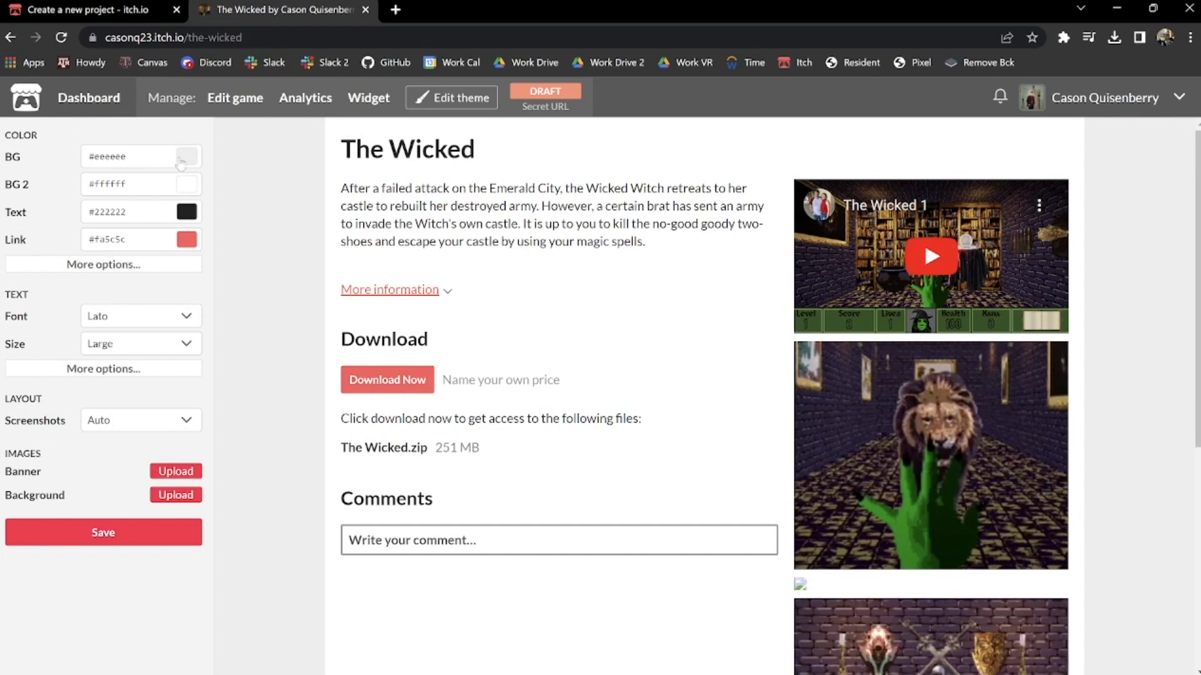
click(181, 162)
mouse_move(287, 245)
mouse_down()
mouse_move(326, 214)
mouse_move(265, 216)
mouse_move(255, 243)
mouse_move(255, 190)
mouse_move(269, 215)
mouse_up()
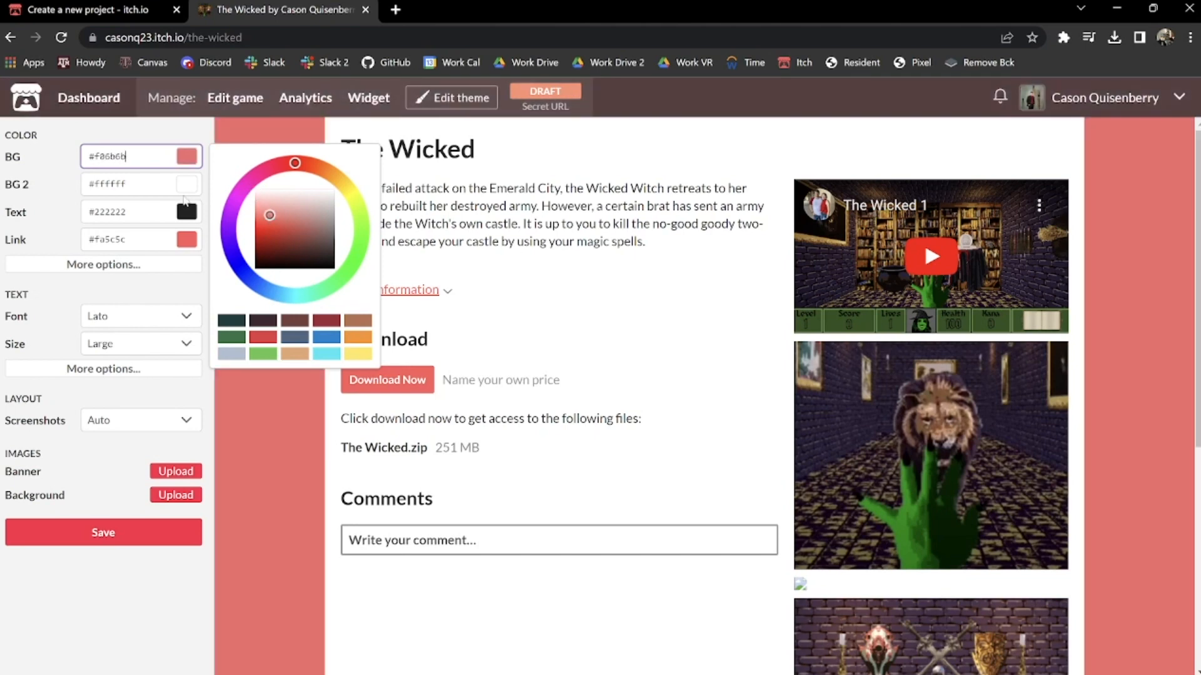
click(185, 190)
drag(297, 255, 330, 282)
Set the theme's text colour to #8d7e7e and its link colour to #8f8f8f
click(185, 212)
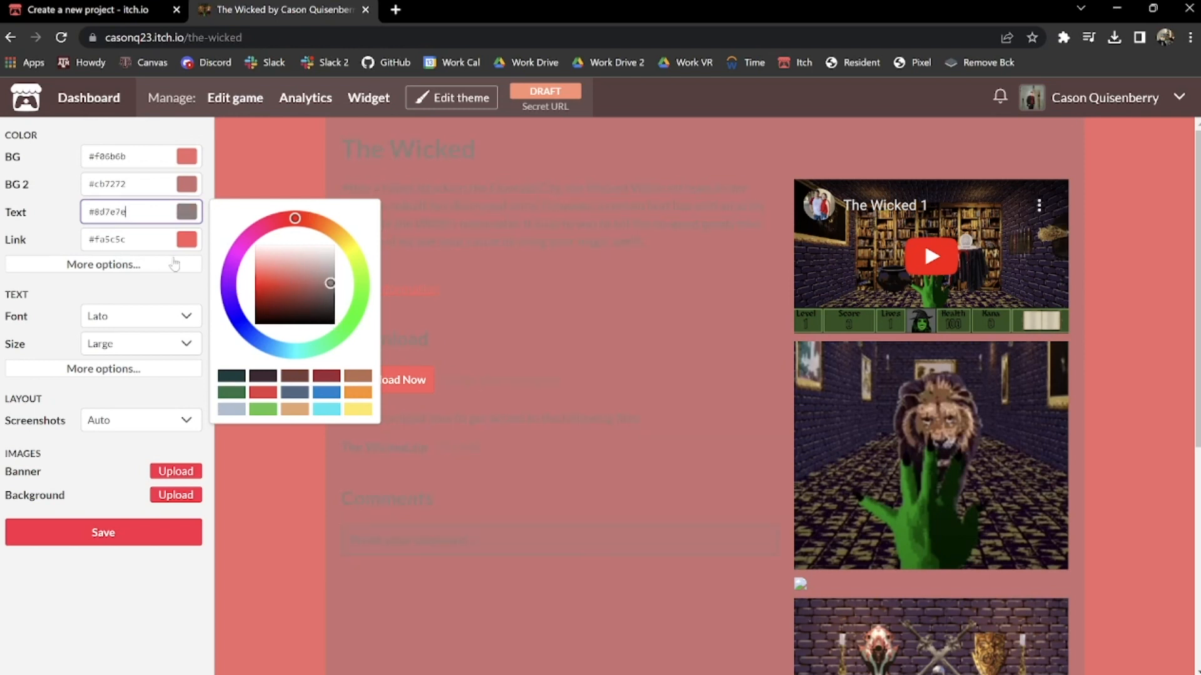
click(188, 240)
mouse_move(277, 314)
mouse_down()
mouse_move(295, 381)
mouse_move(288, 307)
mouse_move(255, 306)
mouse_up()
click(340, 360)
Expand the additional colour options and set the headers to #000000 and the buttons to #410000
click(135, 265)
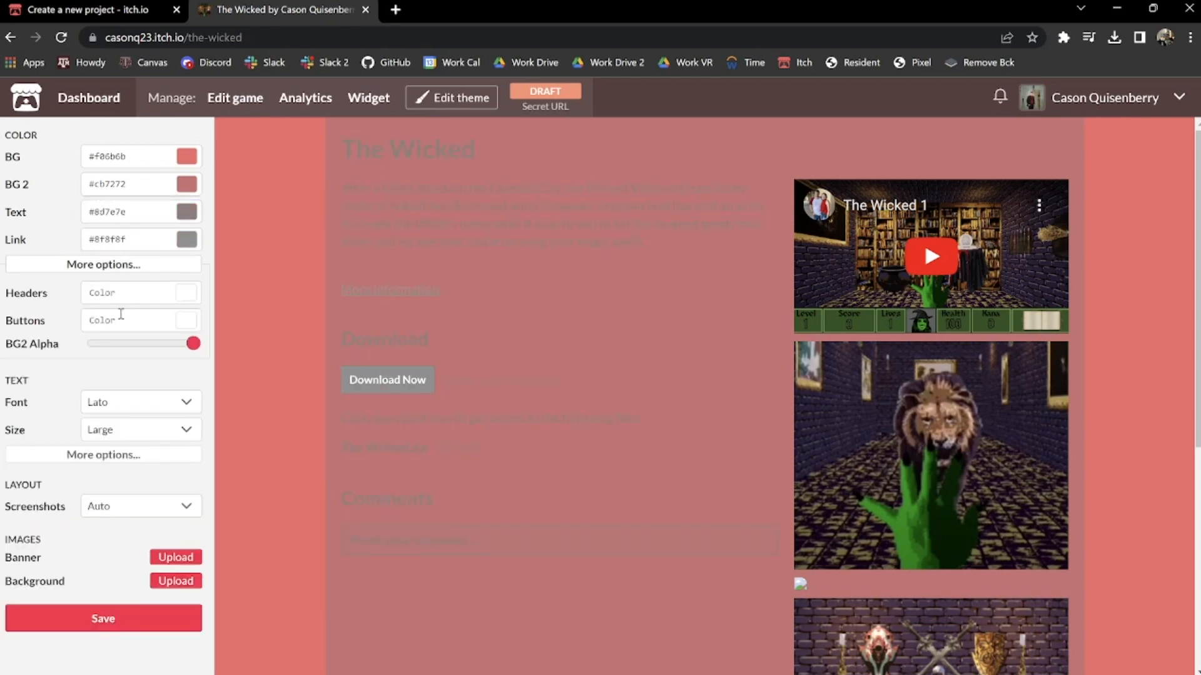
click(194, 295)
drag(266, 366, 256, 435)
click(157, 321)
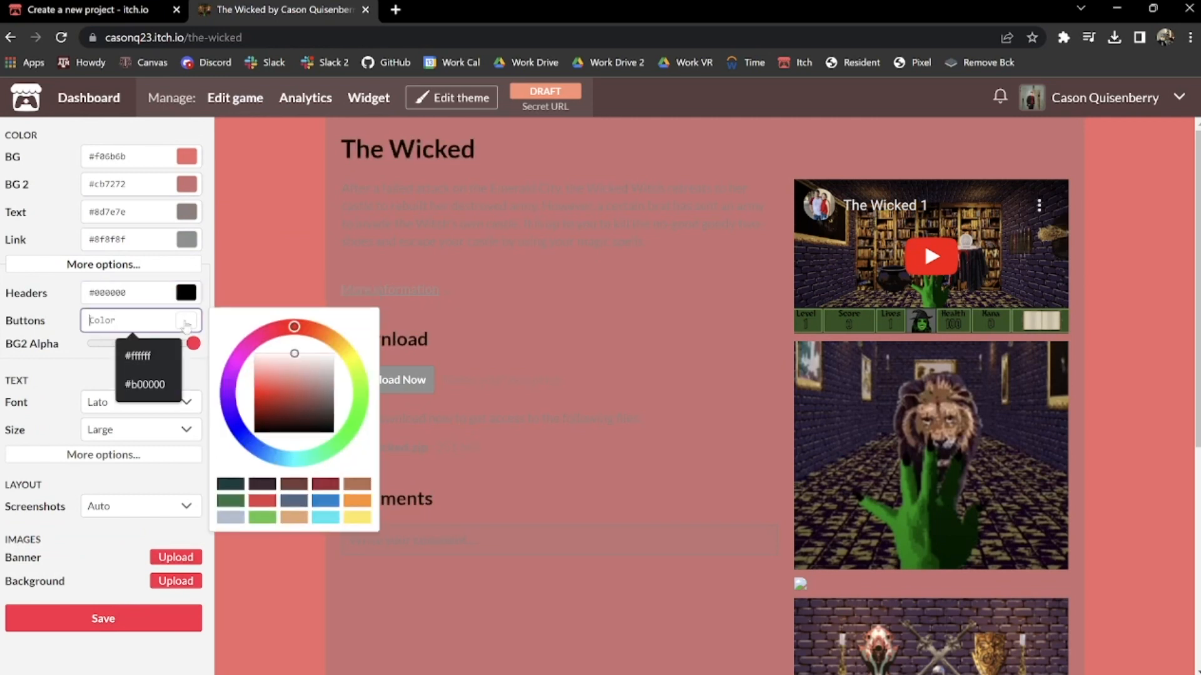
text(#ffffff)
drag(260, 347, 215, 397)
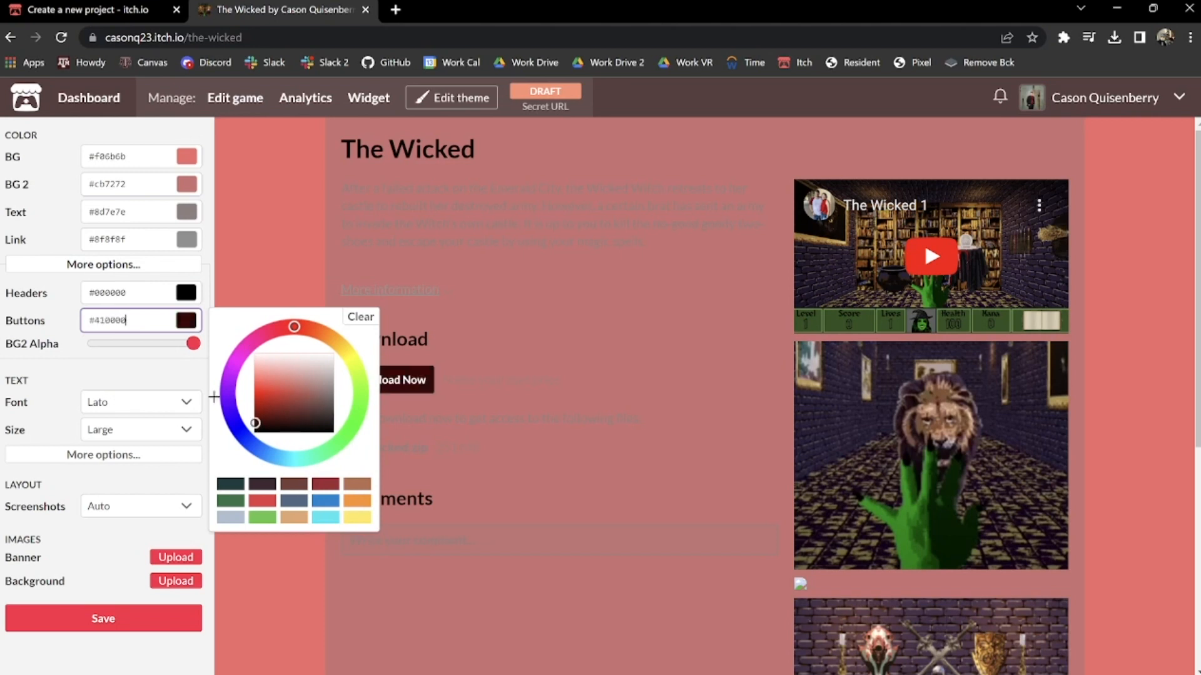
Try different BG2 Alpha values and leave the setting at 100
drag(193, 343, 305, 342)
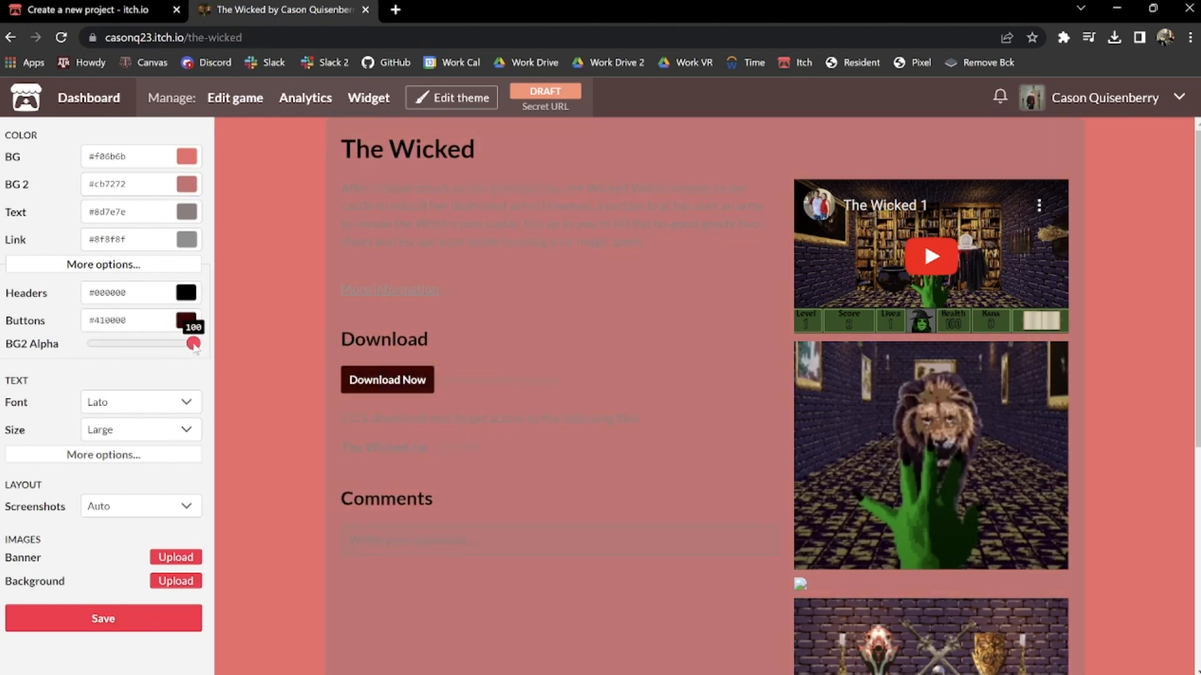
drag(193, 343, 250, 329)
Set the page's text font to Pixel and the text size to Medium
click(127, 405)
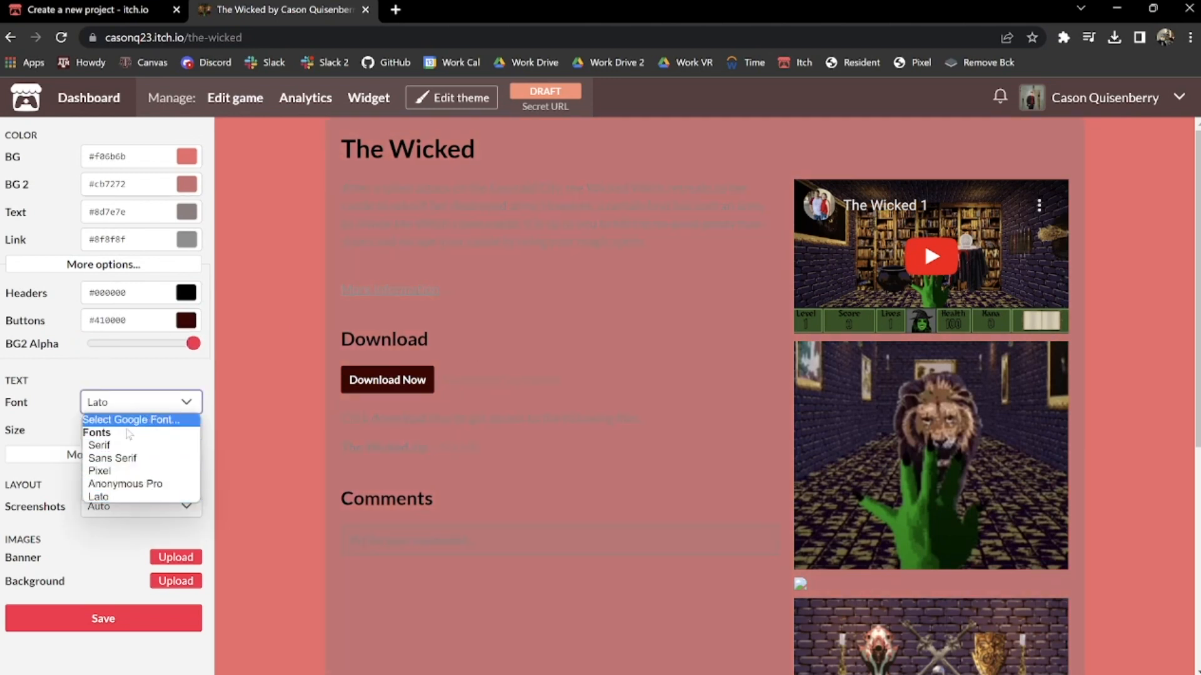
click(125, 471)
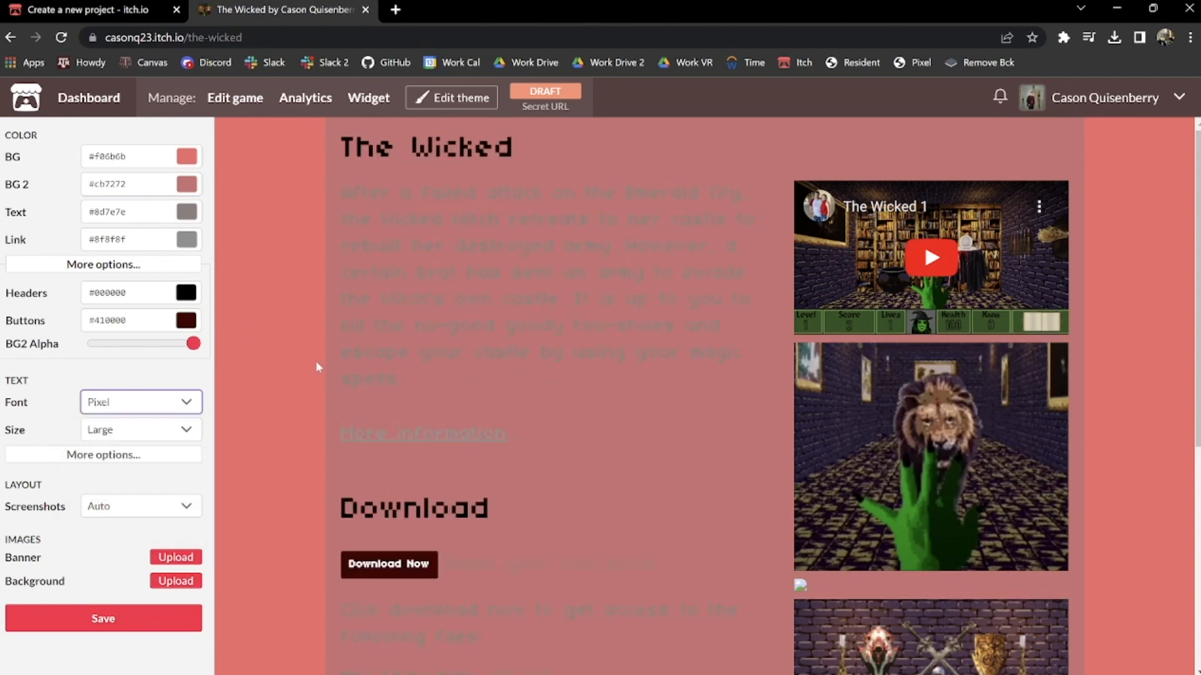
click(122, 438)
click(137, 461)
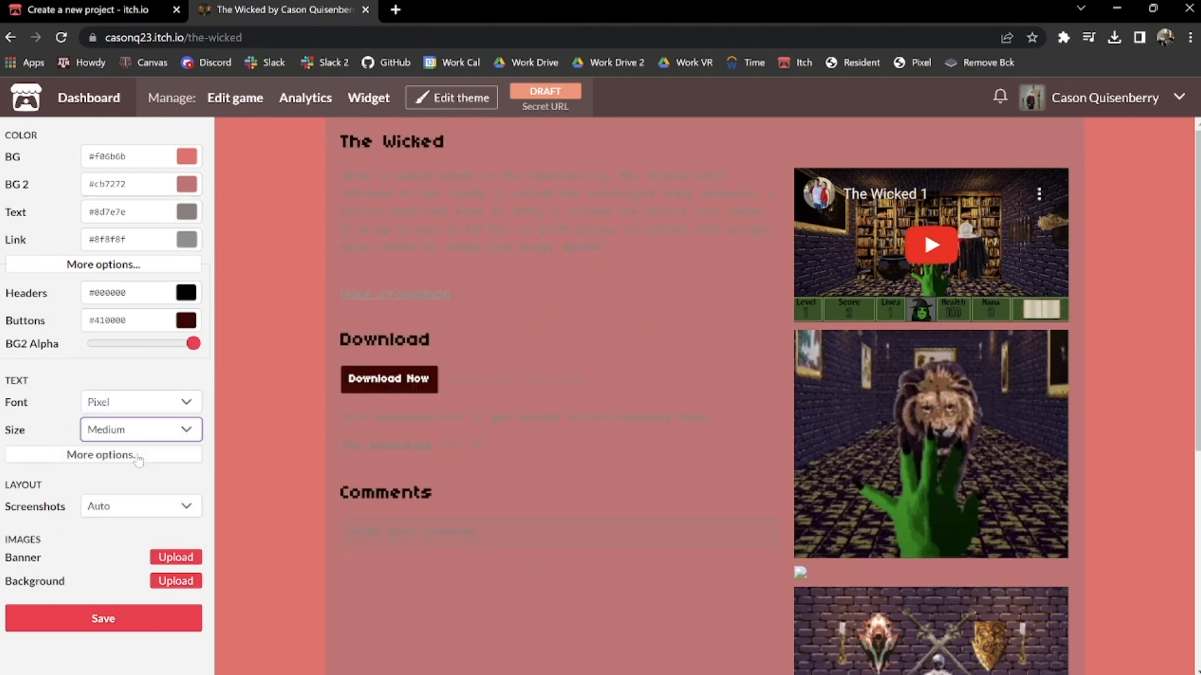
Expand the additional text options and set the header font to Sans Serif
click(111, 454)
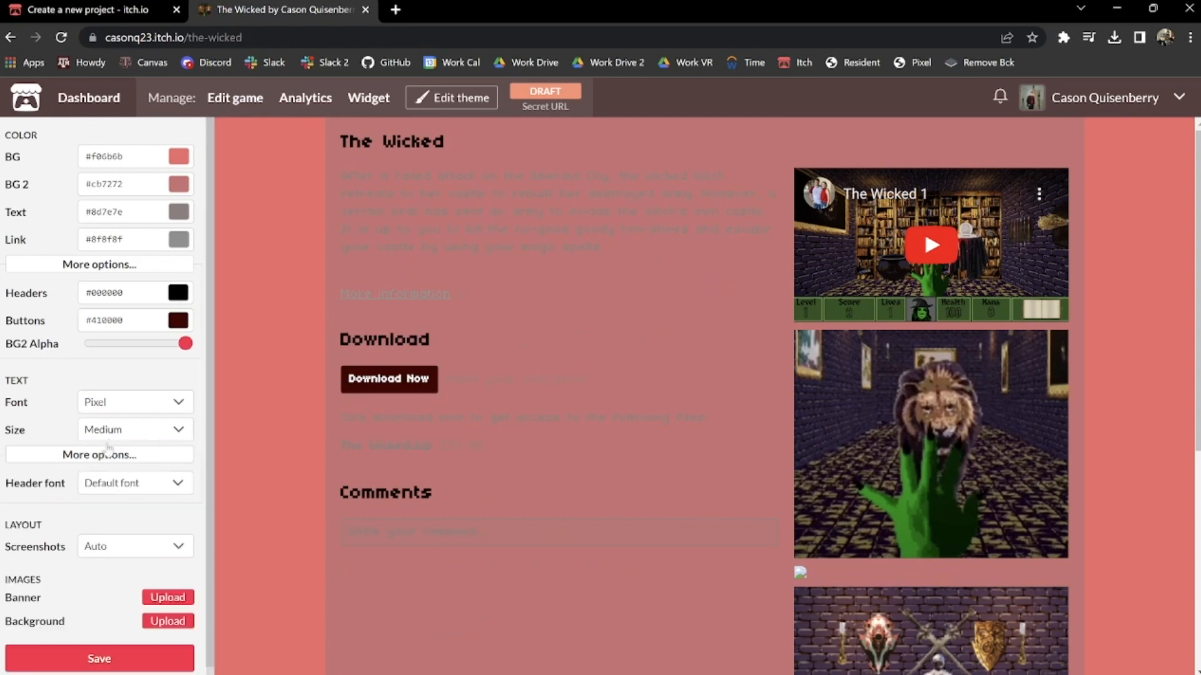
click(135, 472)
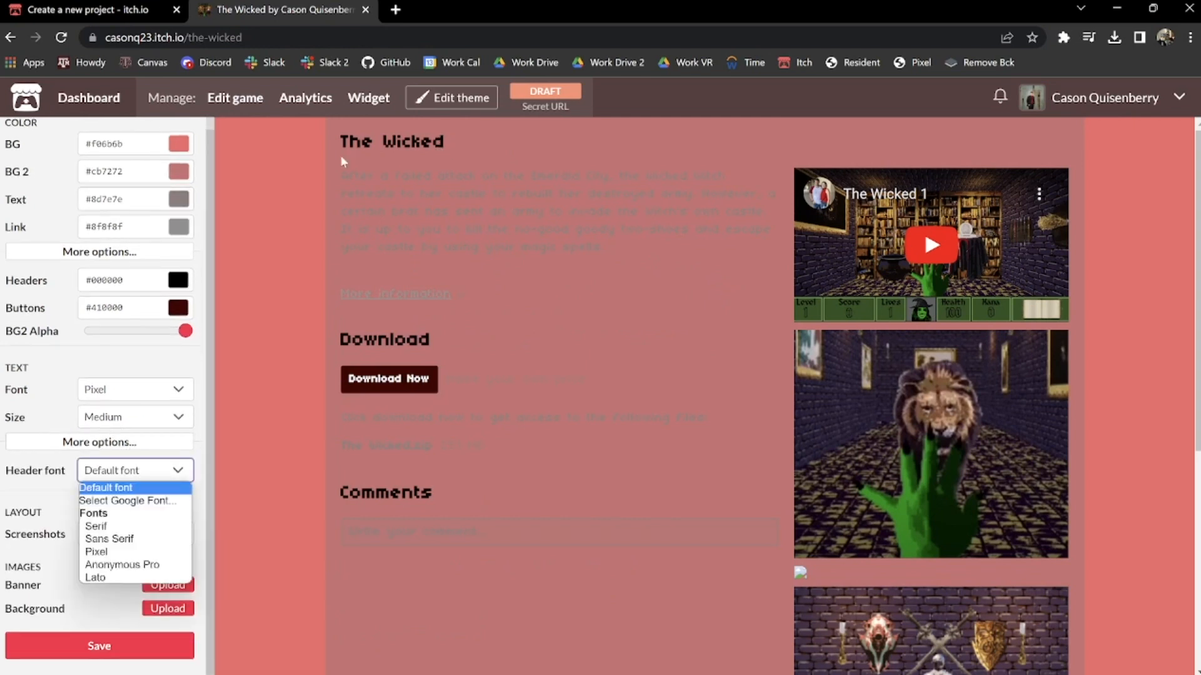
key(Down)
key(Down)
key(Down)
key(Return)
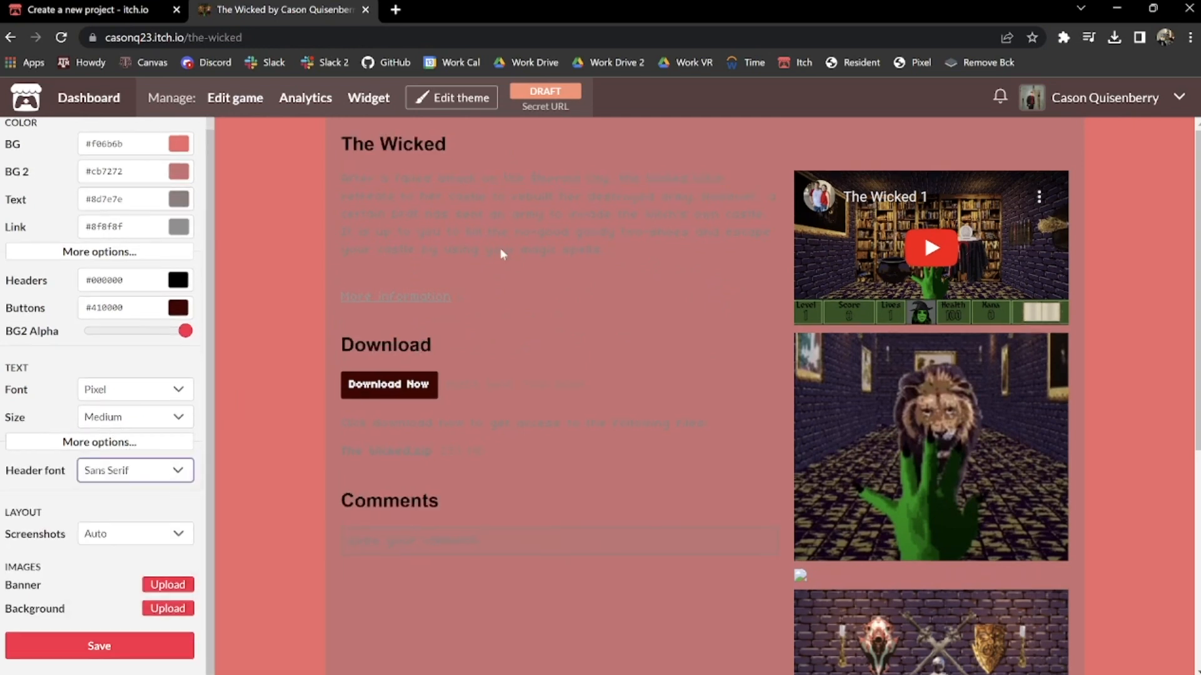
Review the page's screenshot area and set the screenshots layout to Sidebar
click(138, 538)
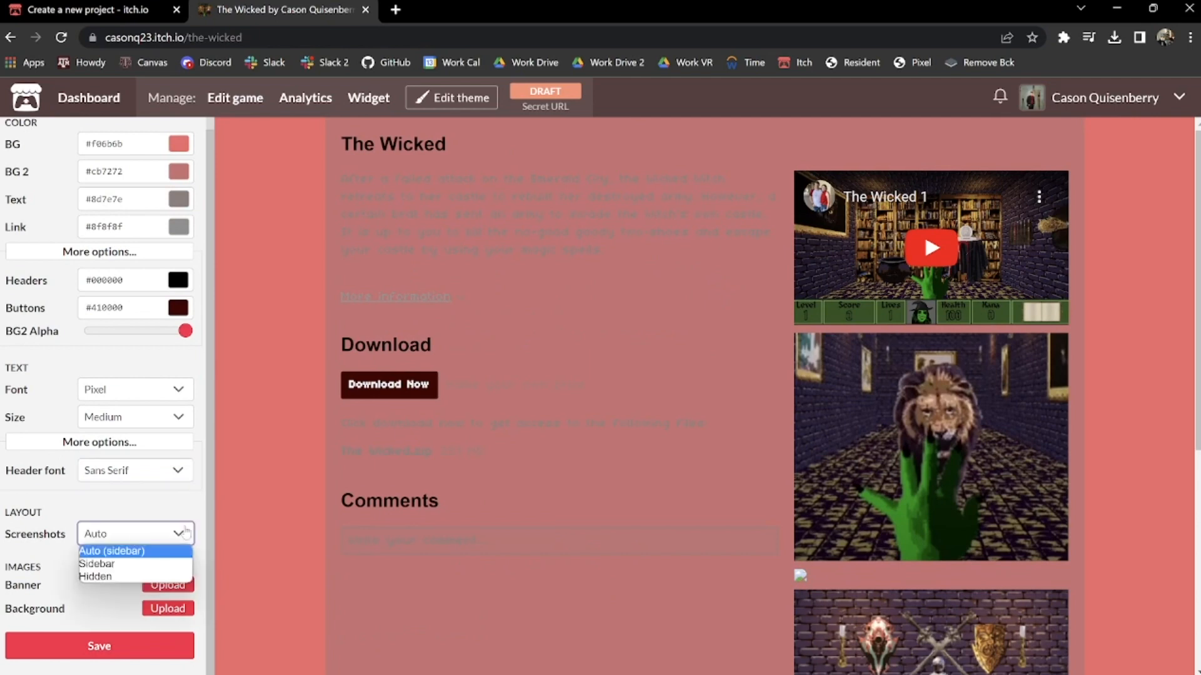
scroll(1009, 422, down, 6)
scroll(957, 418, up, 6)
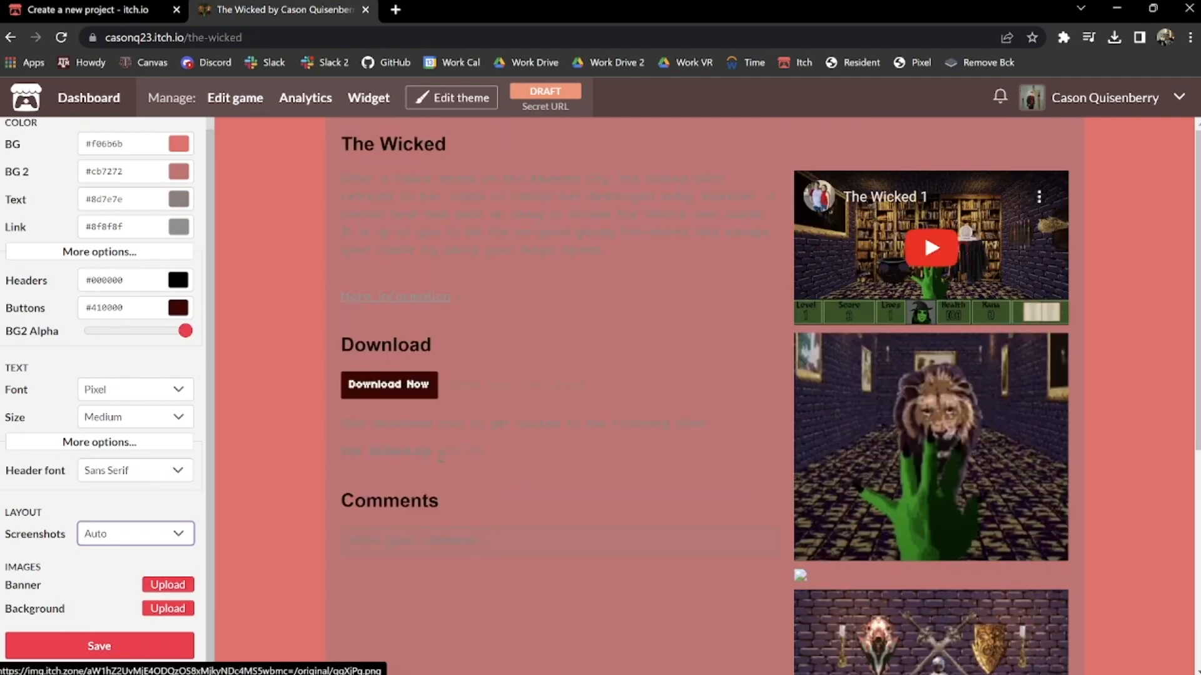
click(119, 531)
click(119, 563)
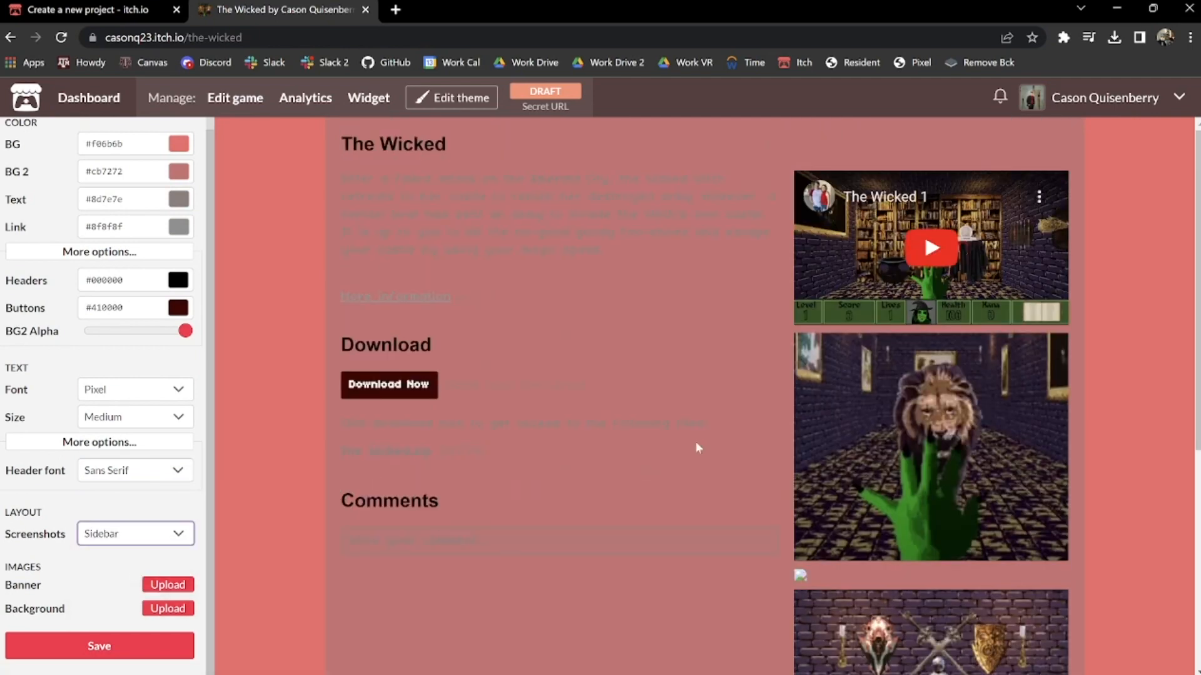
Try the Hidden screenshots layout, return it to Sidebar and check the screenshots on the page
click(85, 534)
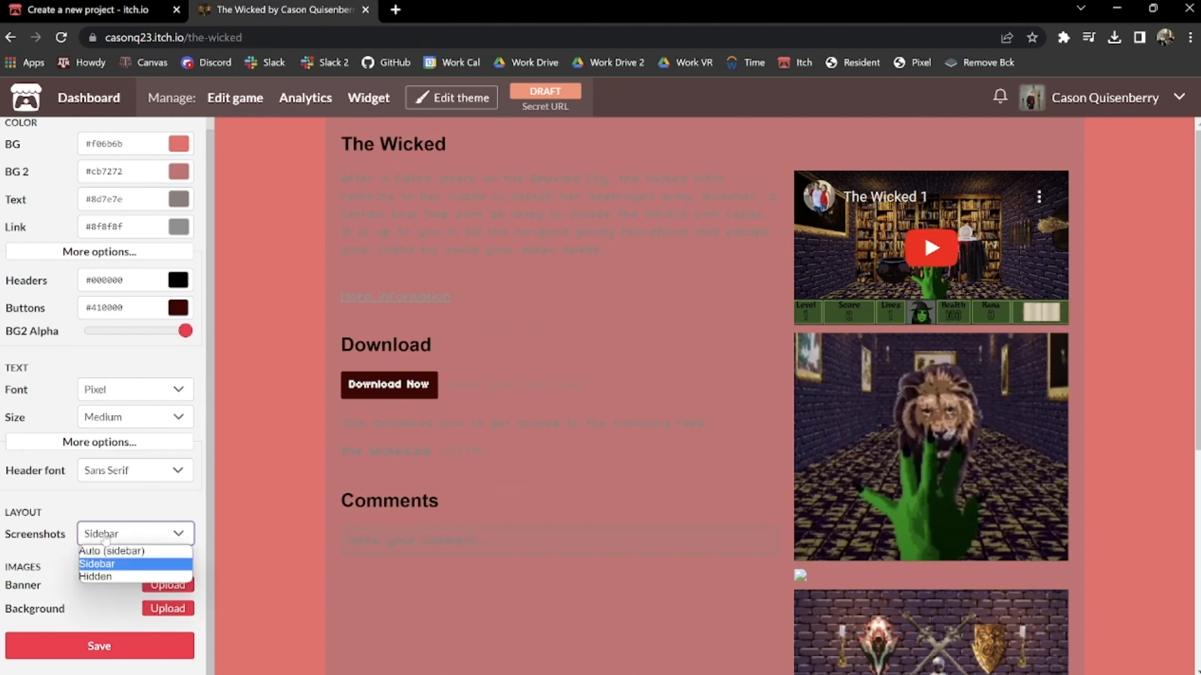
click(105, 576)
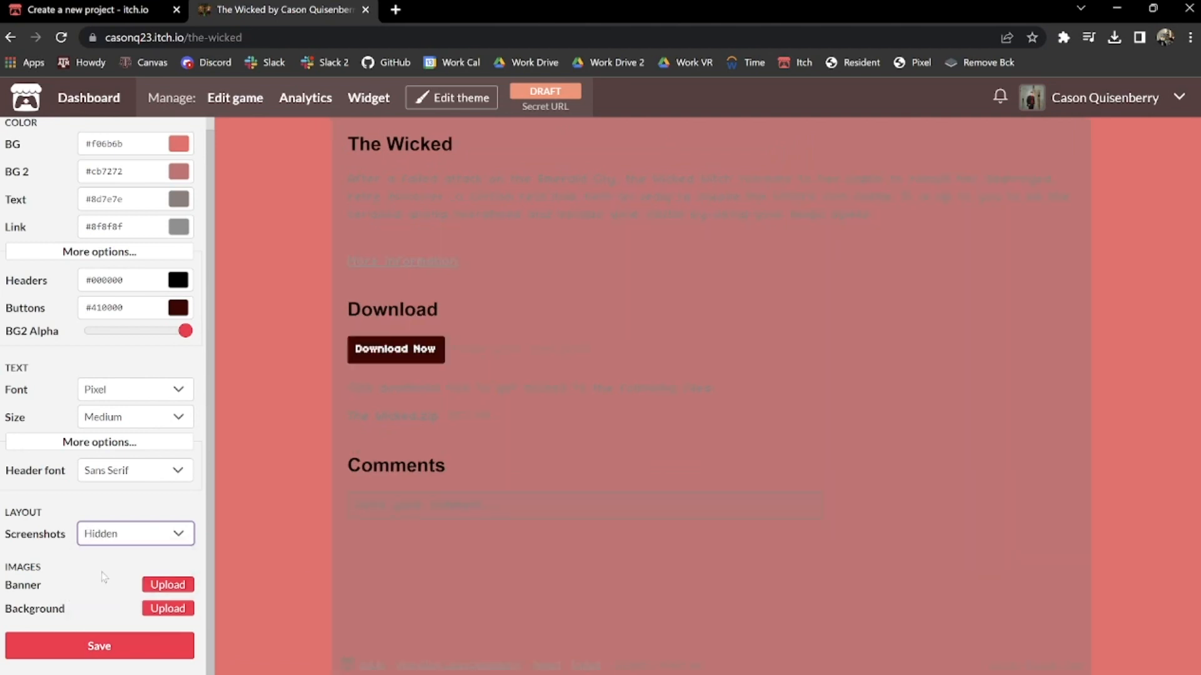
click(137, 533)
click(109, 562)
scroll(544, 292, down, 3)
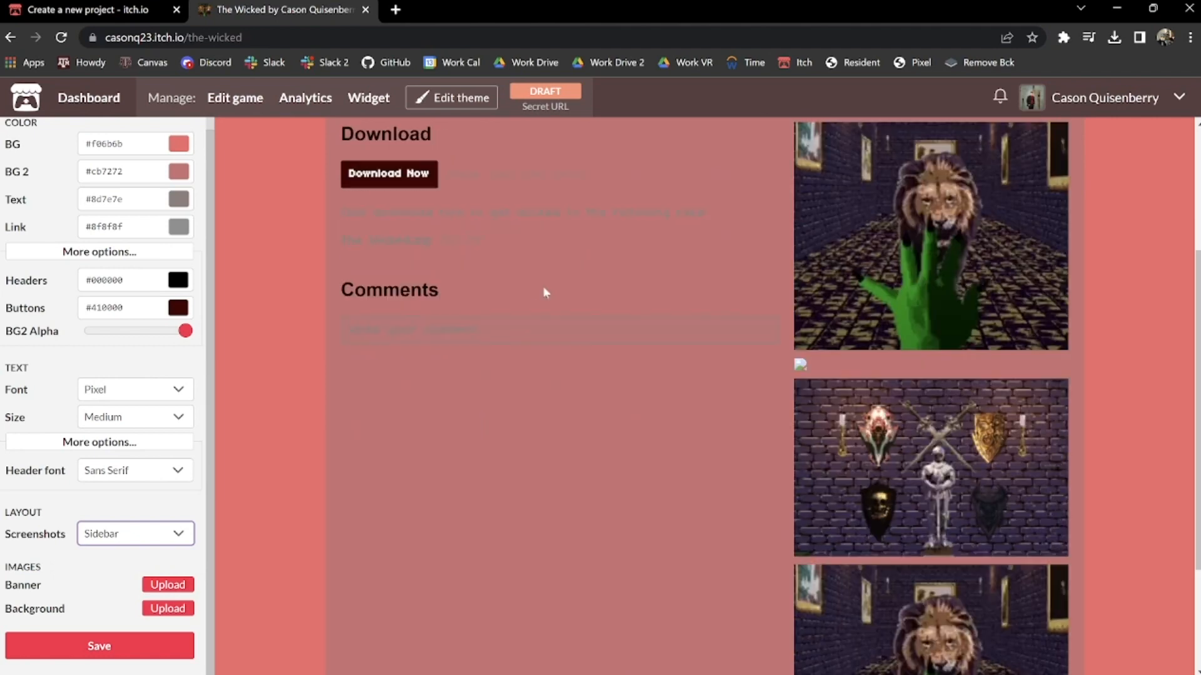
Upload the "The Wicked" title artwork from the Downloads folder as the page's banner image
click(168, 586)
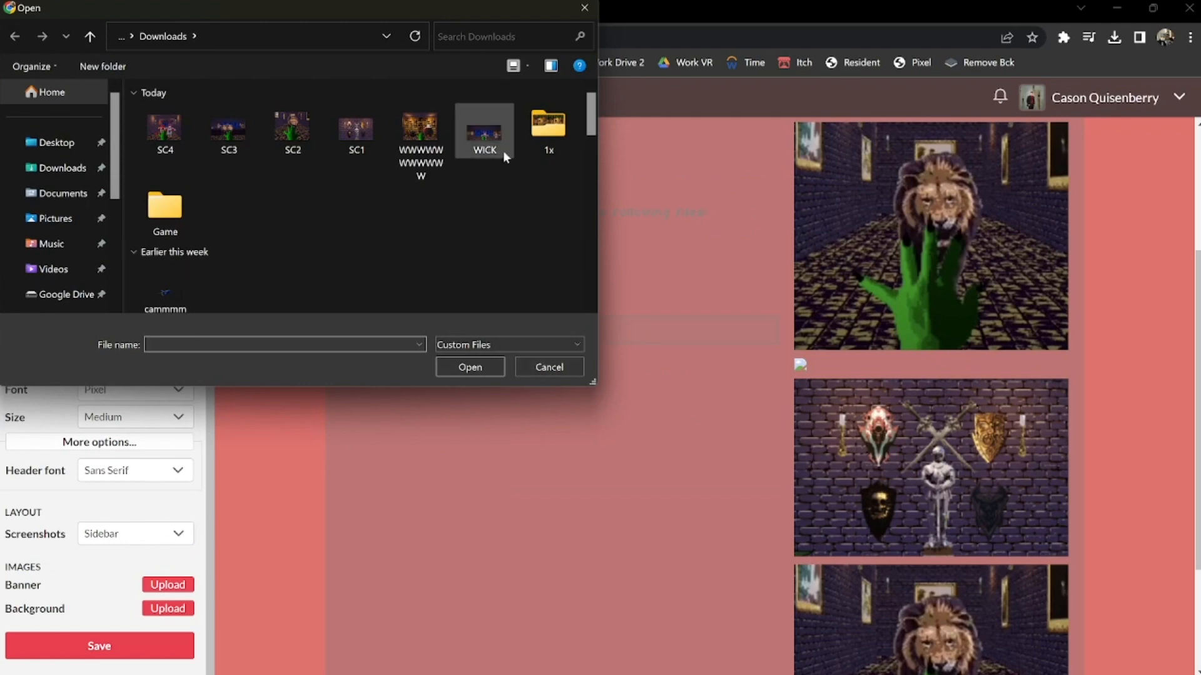
double_click(337, 147)
scroll(656, 459, up, 3)
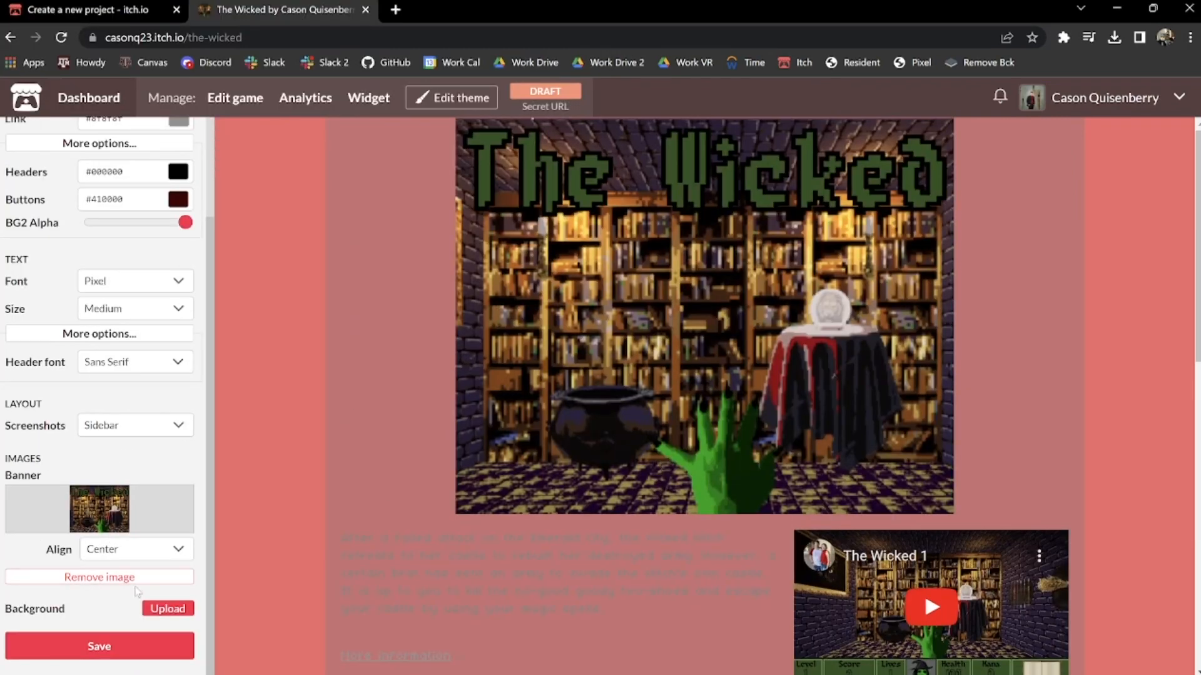
Try left and right alignment for the banner, and remove the banner image from the page
click(164, 550)
click(100, 573)
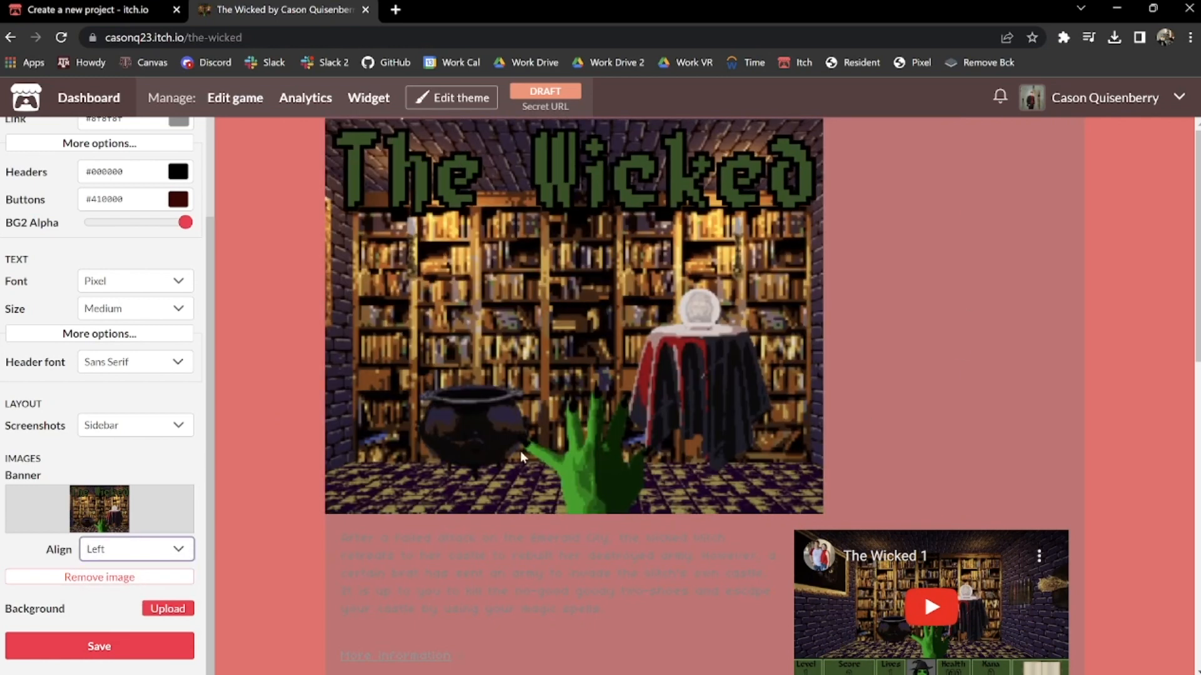
click(172, 552)
click(145, 593)
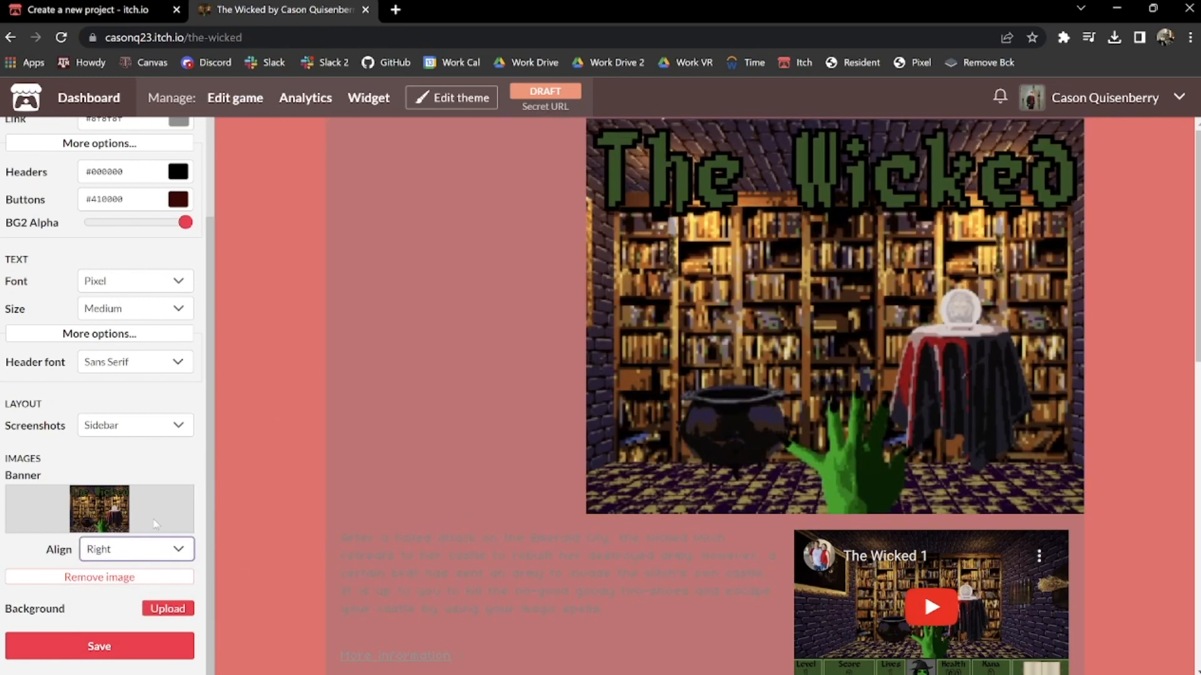
click(147, 549)
click(126, 569)
click(129, 579)
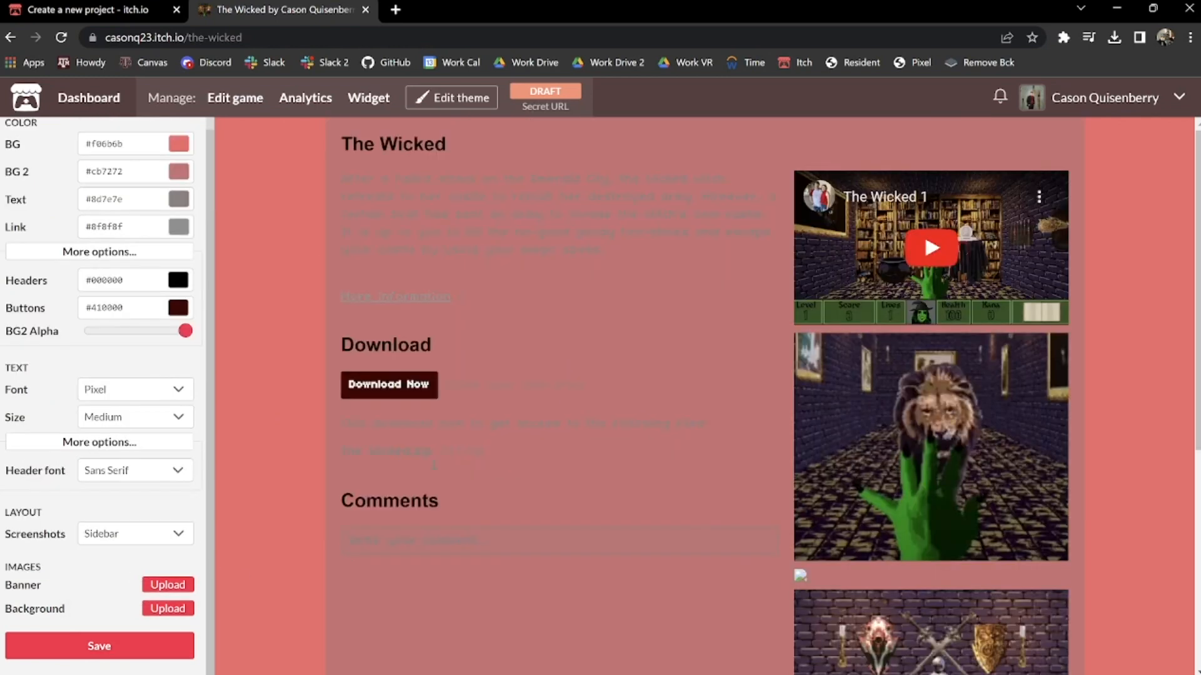
Upload "The Wicked" title artwork as the page's background image and try the Fixed option on and off
click(184, 610)
double_click(263, 144)
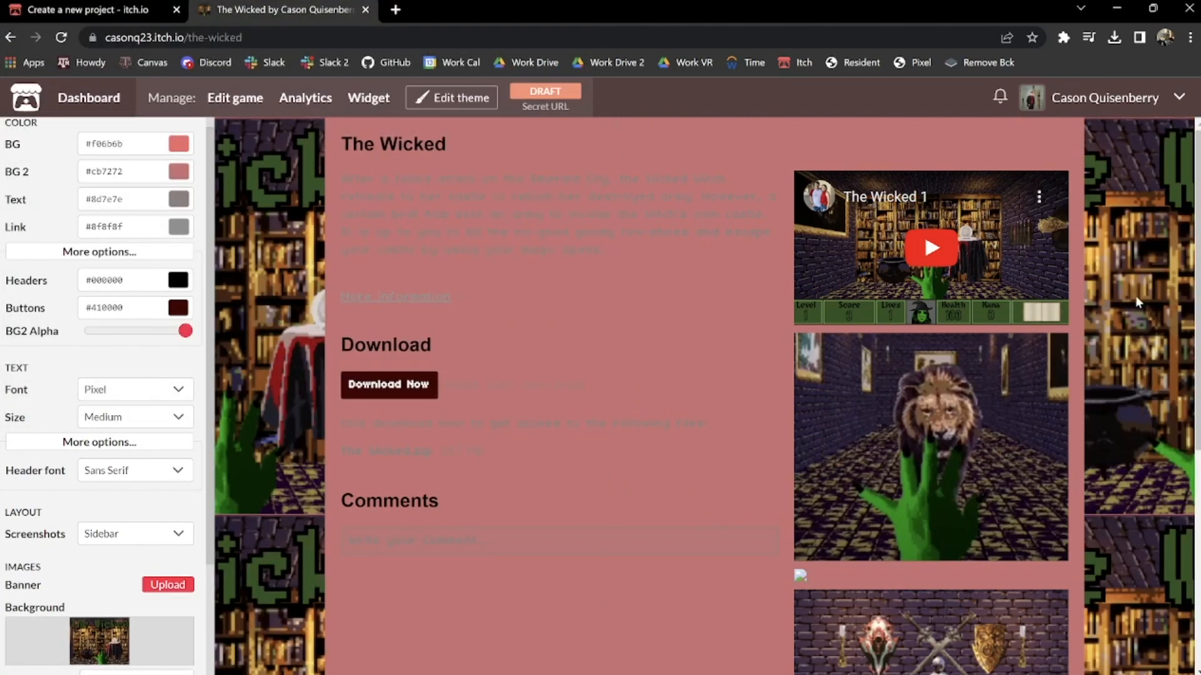
scroll(169, 473, down, 3)
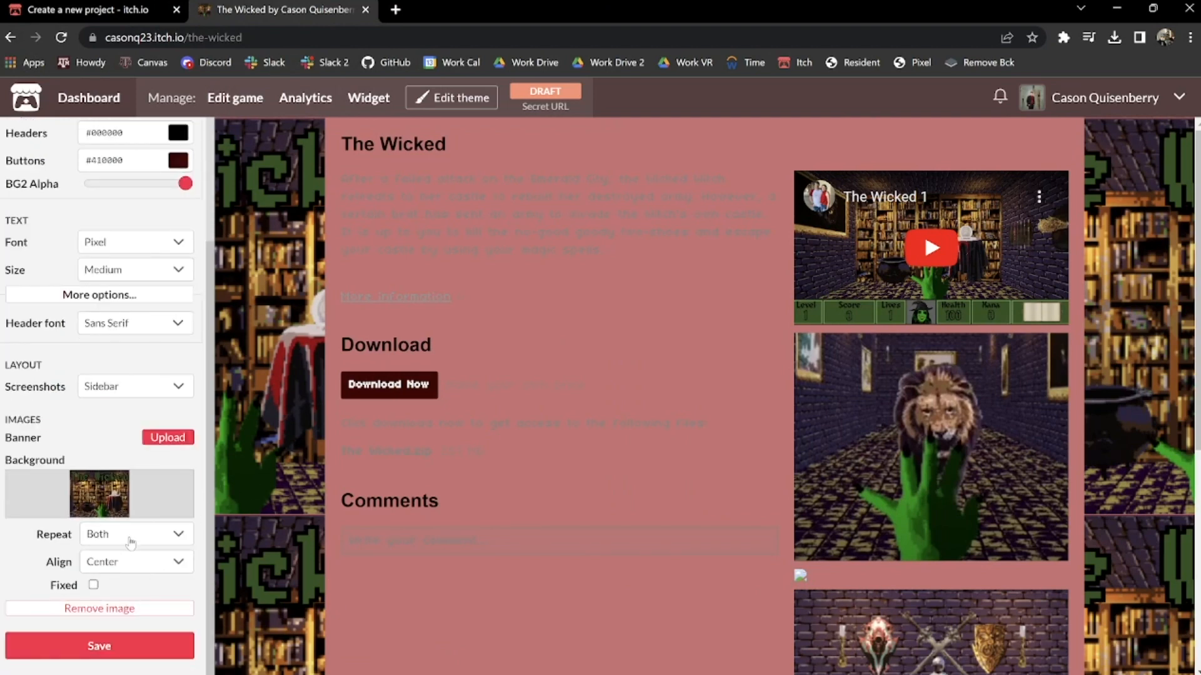
click(93, 585)
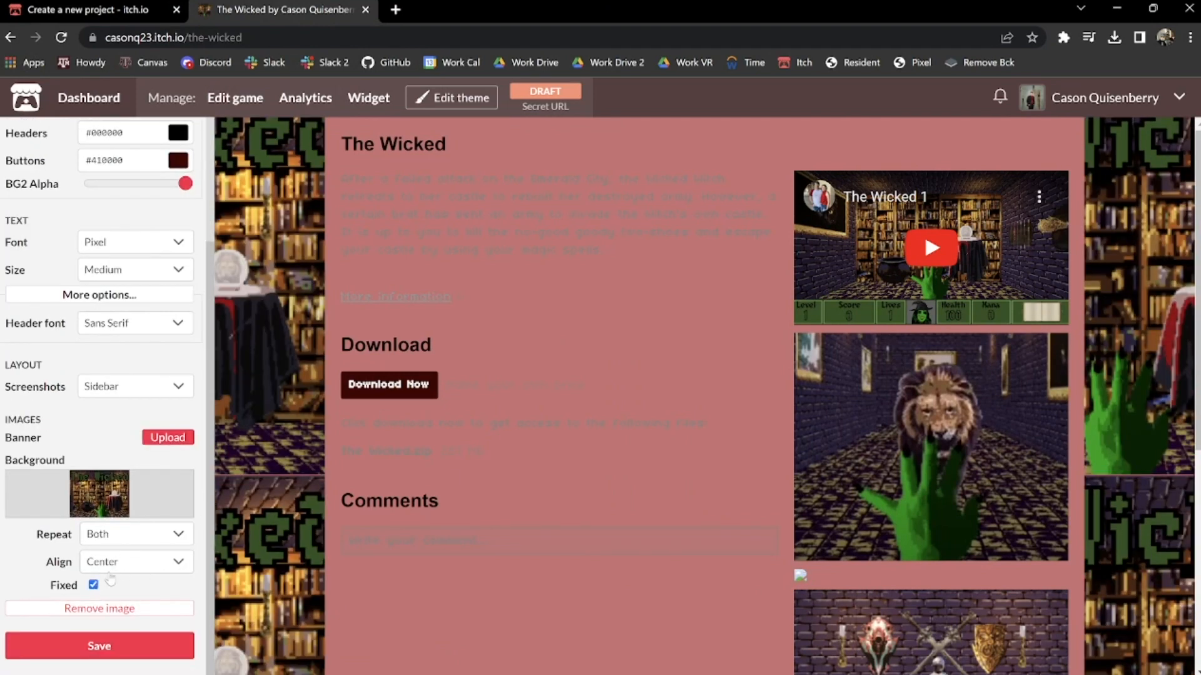
click(93, 585)
Try vertical repeat for the background image, and set its repeat option to None
click(120, 535)
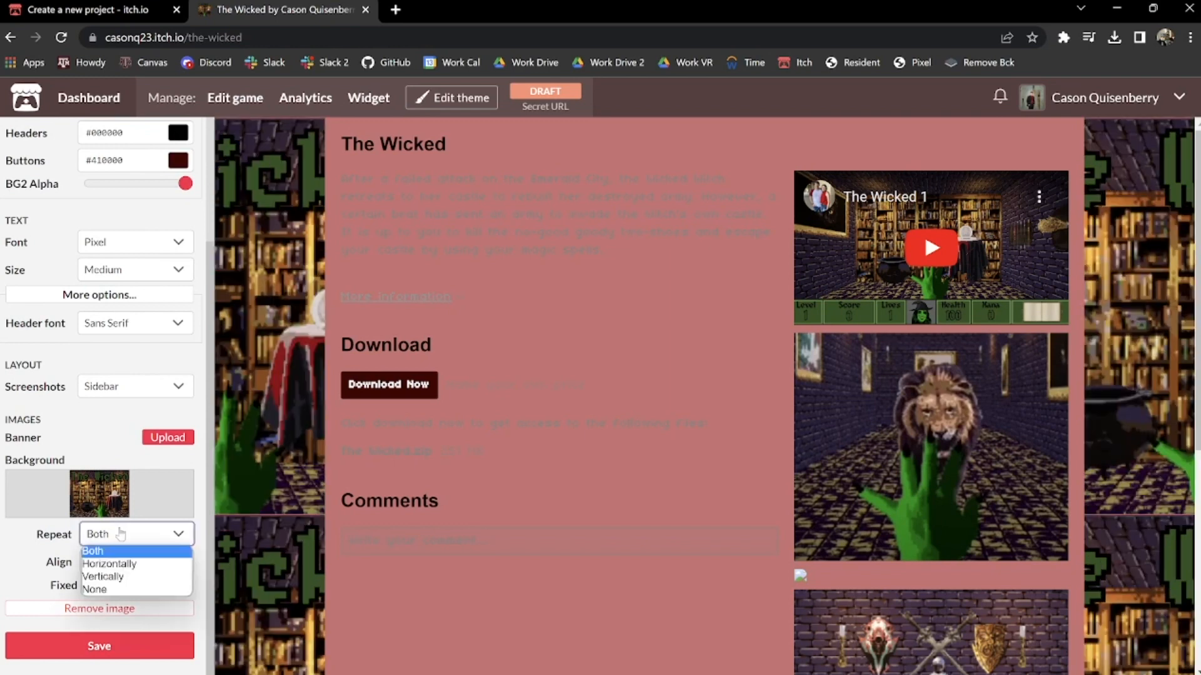
click(124, 576)
click(104, 536)
click(119, 589)
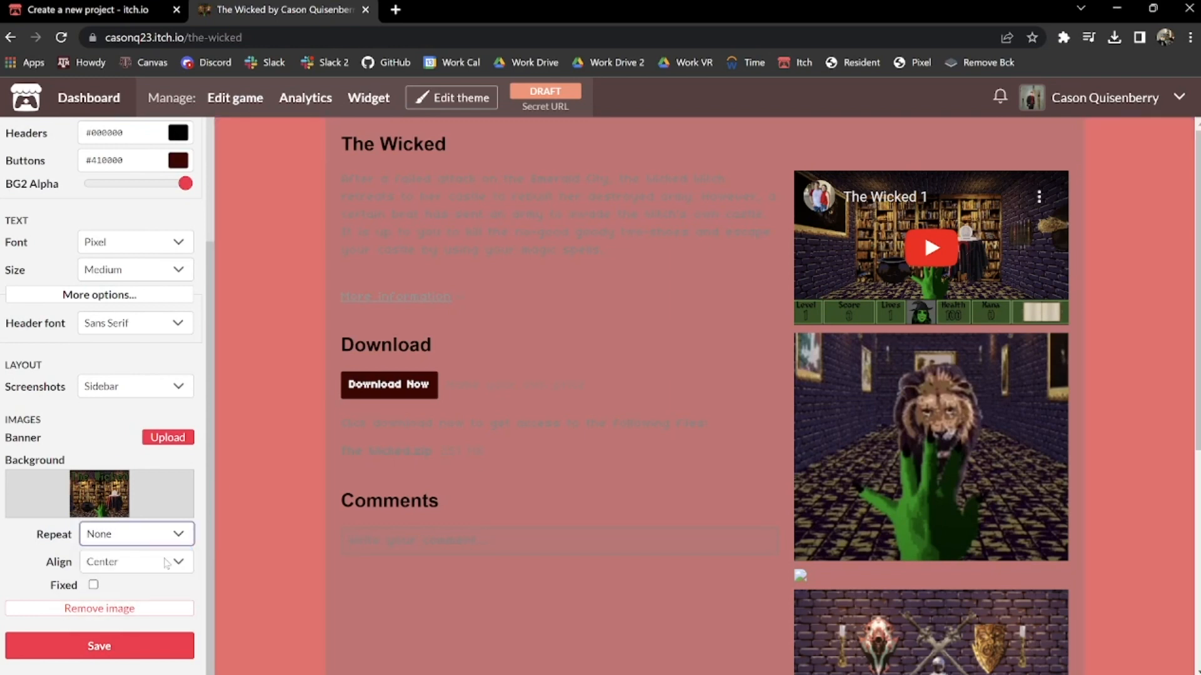
Try left alignment for the background image and return its alignment to Center
click(142, 561)
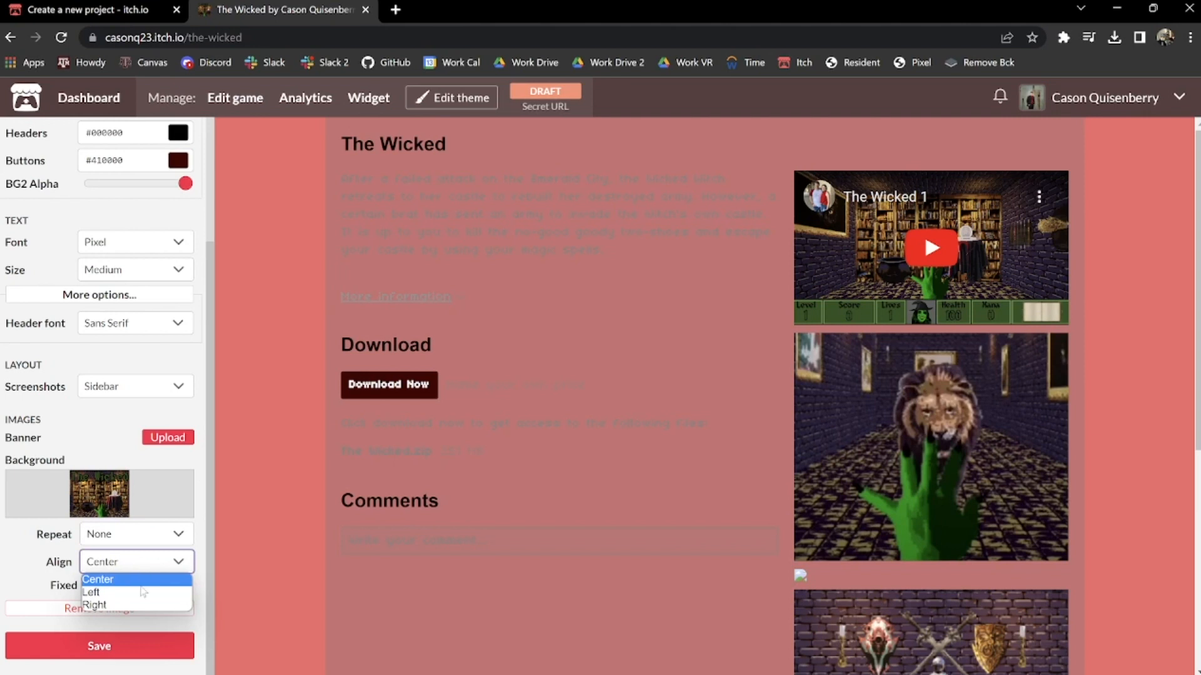
click(140, 578)
click(119, 564)
click(129, 586)
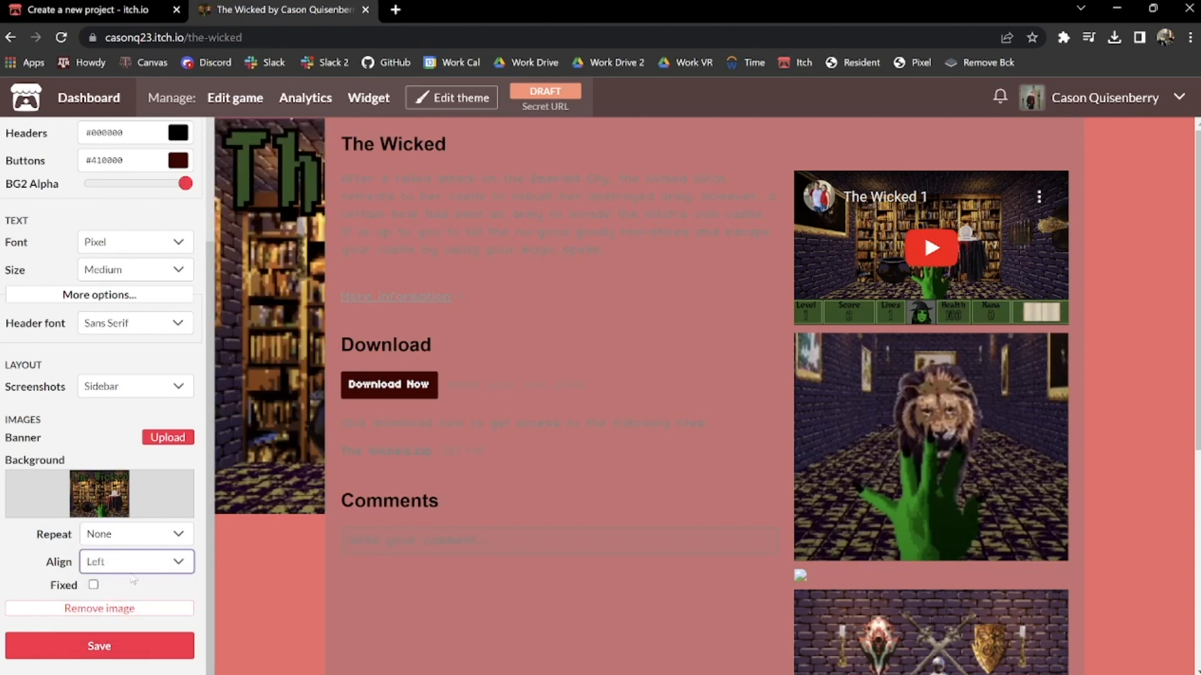
click(134, 566)
click(143, 578)
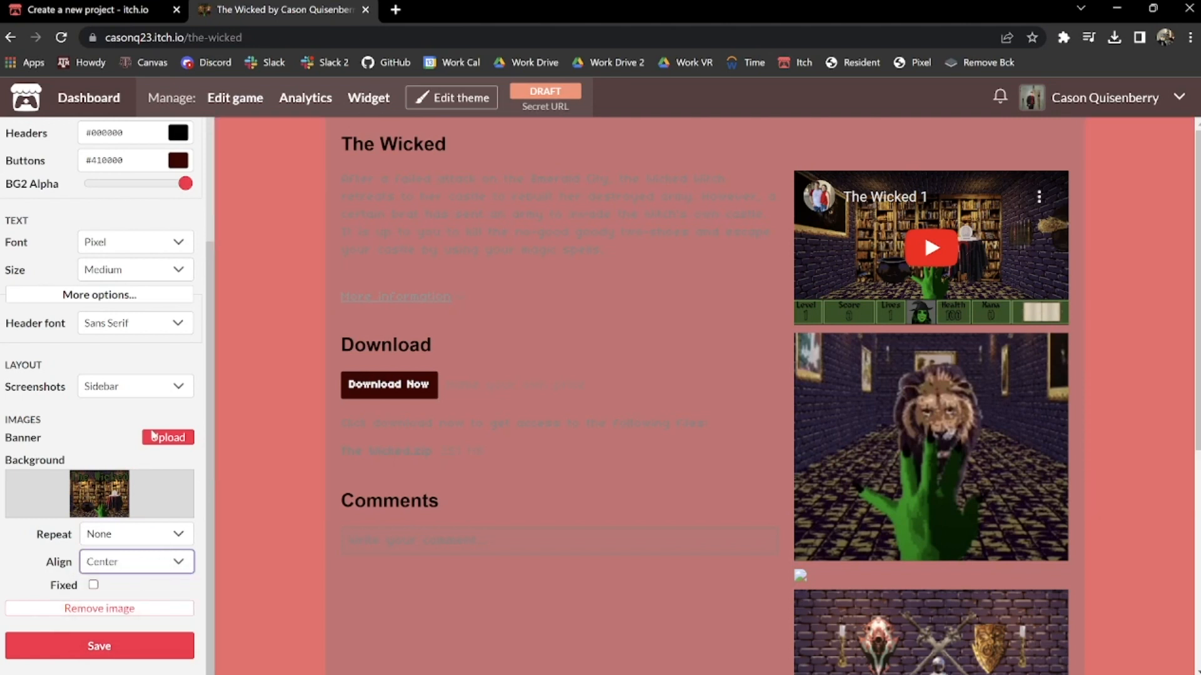
scroll(157, 499, up, 3)
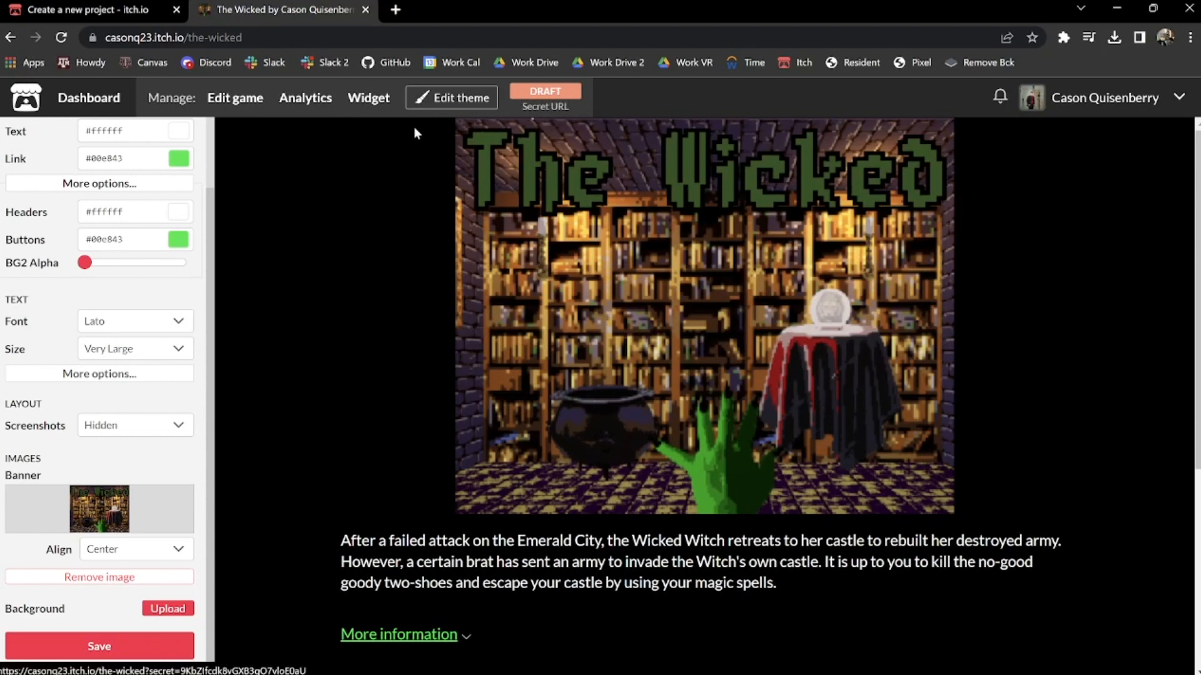
Close the theme editor and open the game's edit page at the Visibility & access section
click(462, 100)
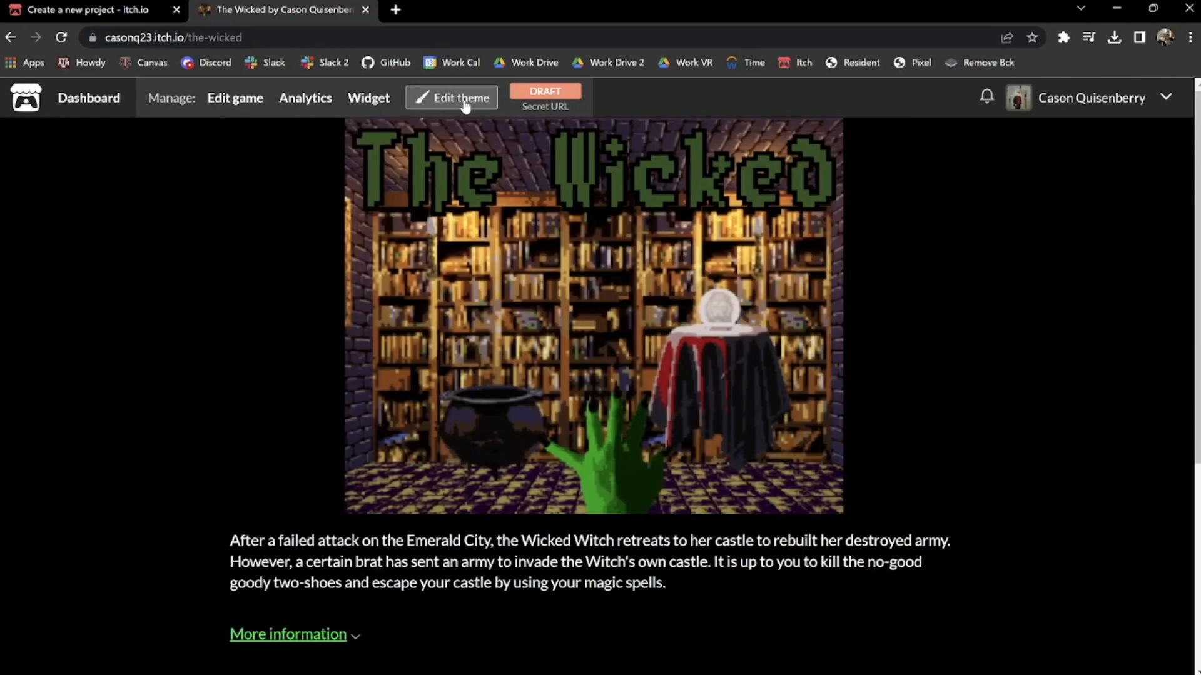
click(219, 98)
scroll(406, 370, down, 20)
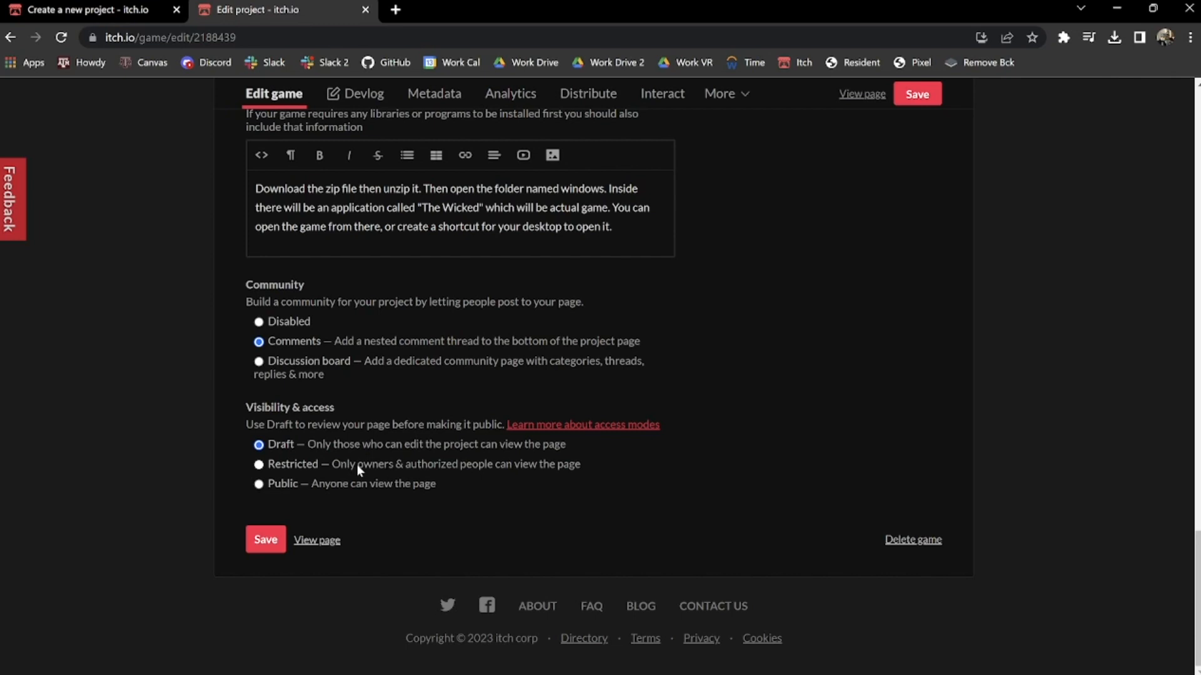
Try Restricted visibility with a password allowed for viewing the page, and turn the password option off again
click(304, 466)
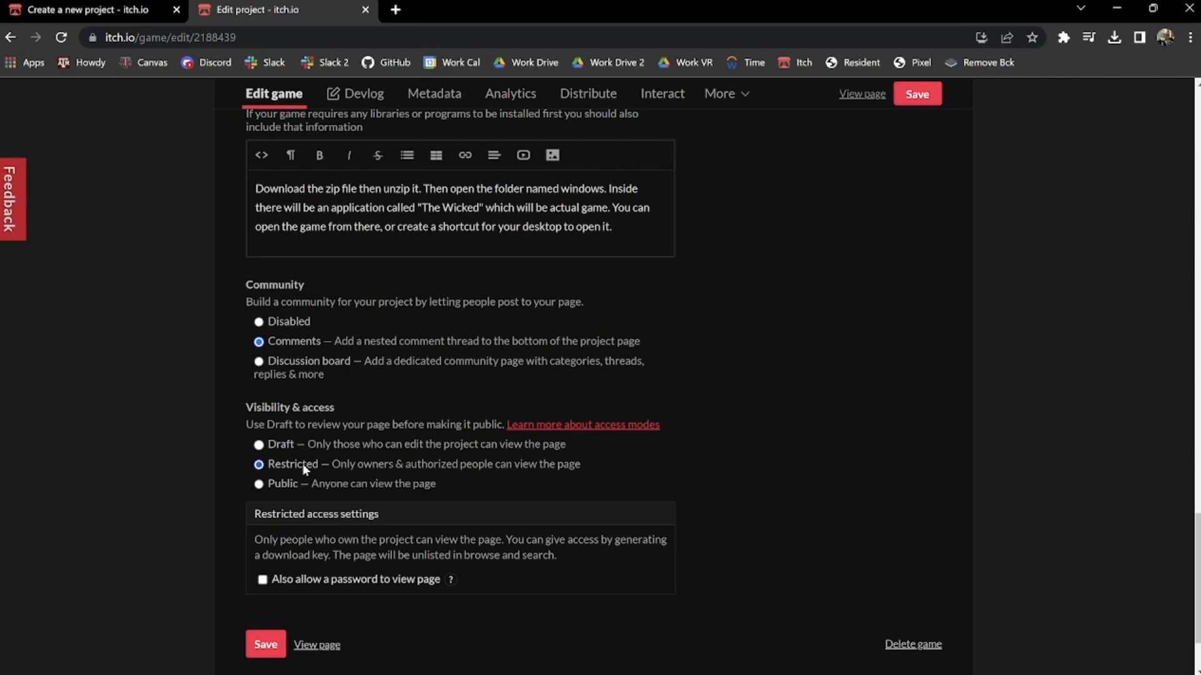
scroll(317, 494, down, 2)
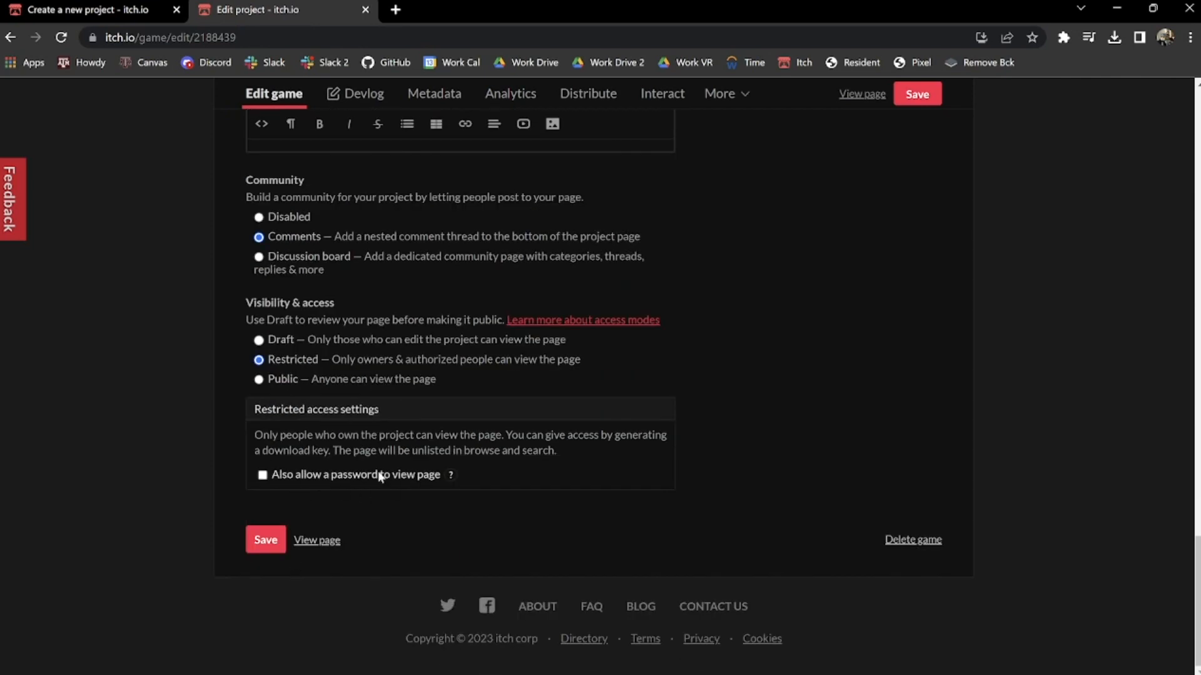
click(264, 475)
click(290, 495)
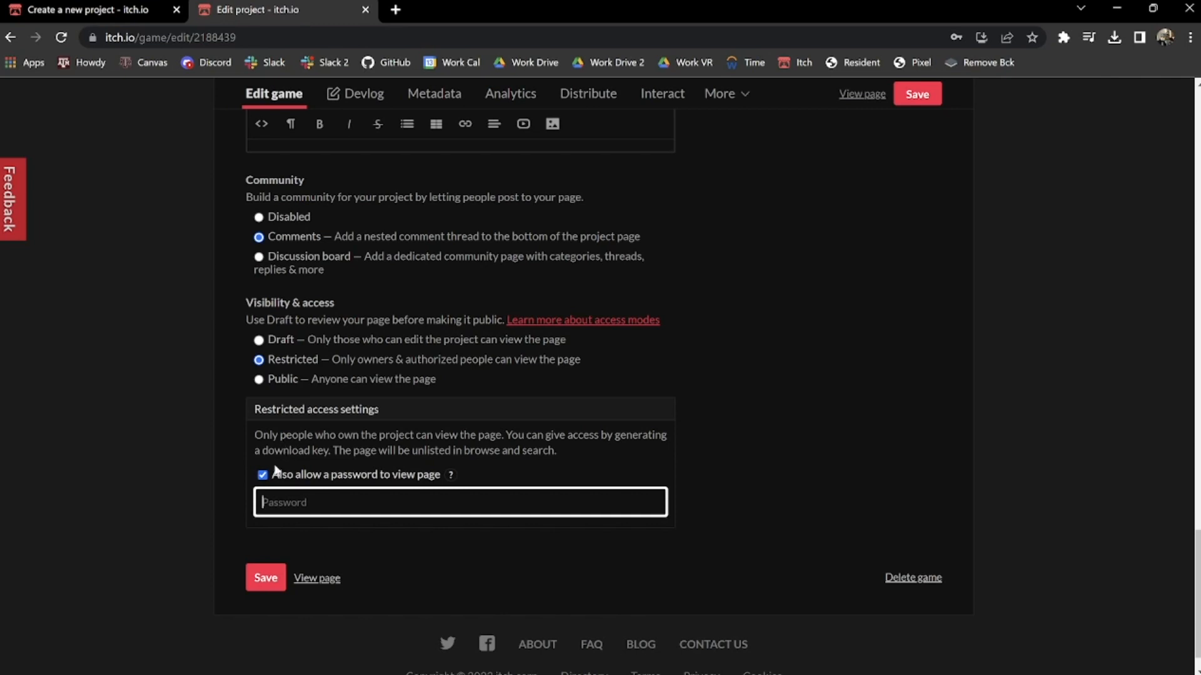
click(268, 474)
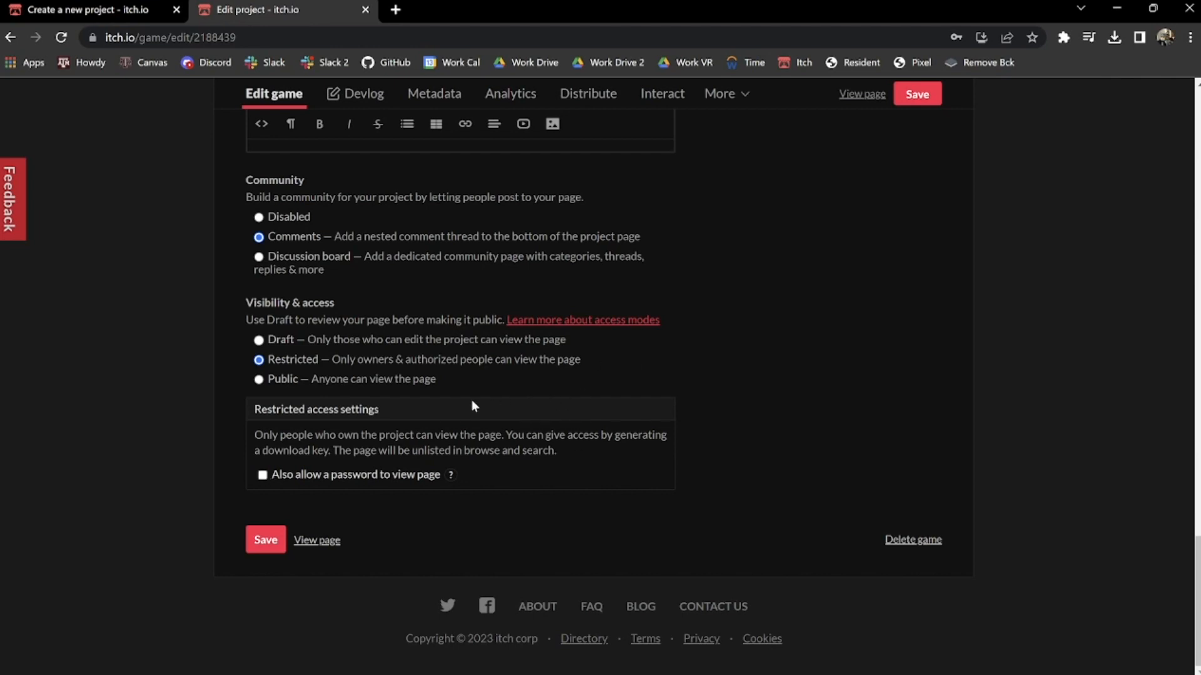
Set the project's visibility to Public, check the public access settings and save the project
click(259, 380)
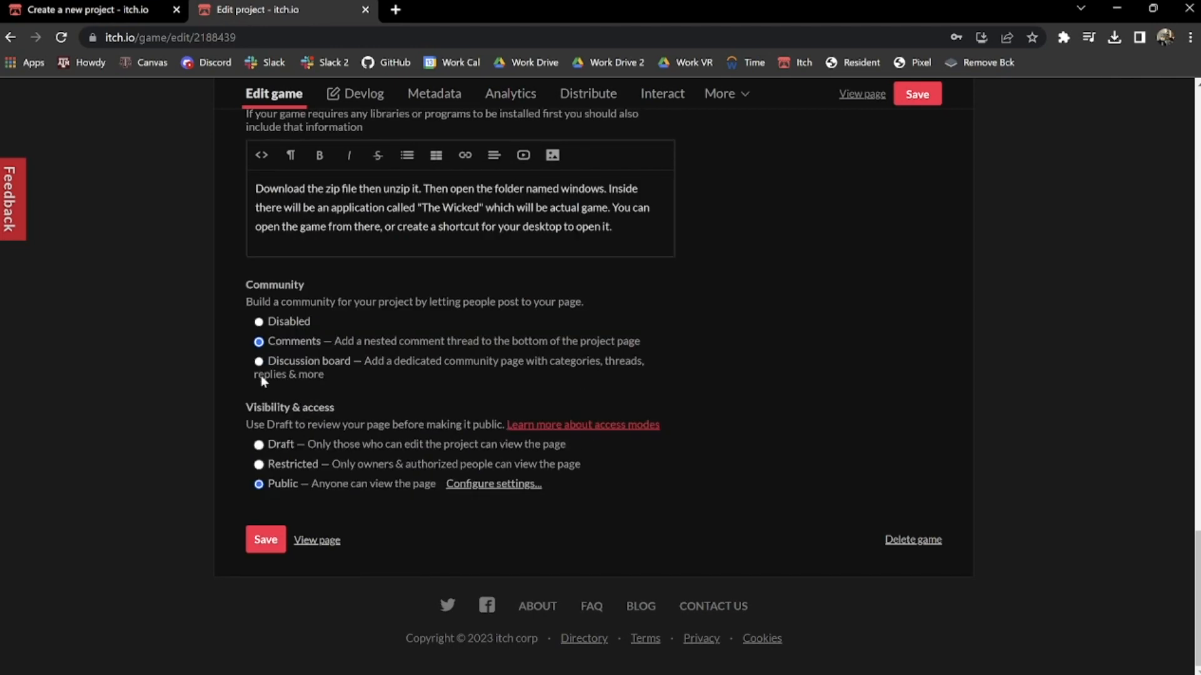
click(484, 487)
scroll(396, 543, down, 2)
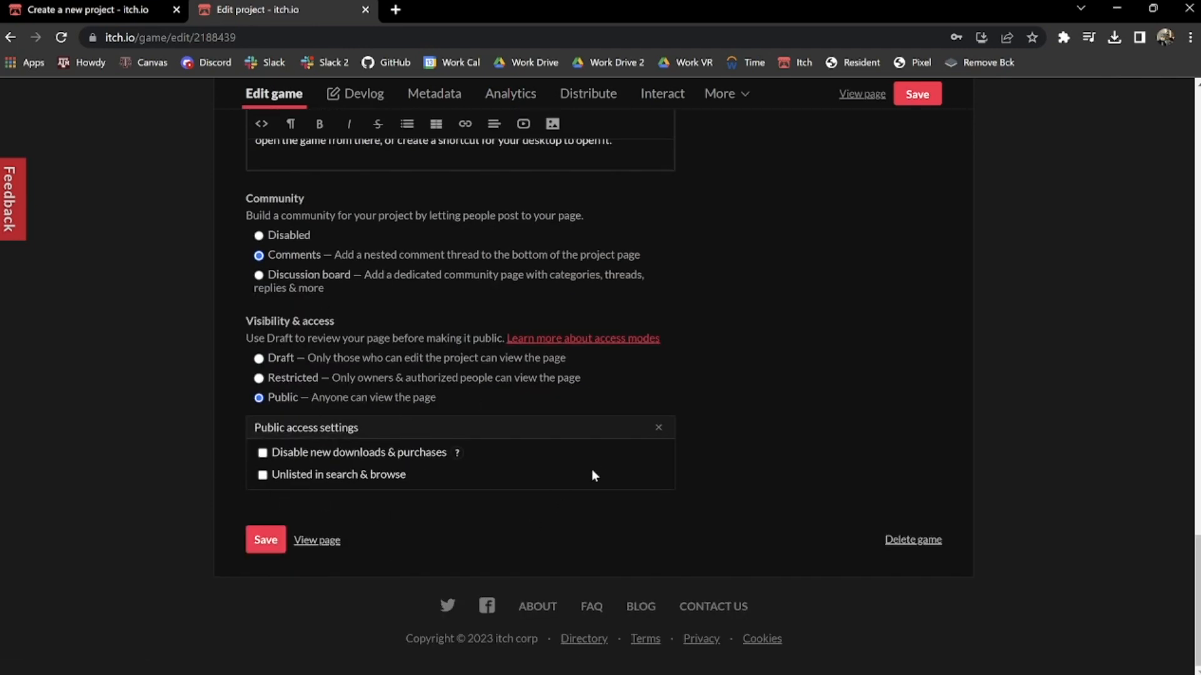
click(657, 431)
click(269, 542)
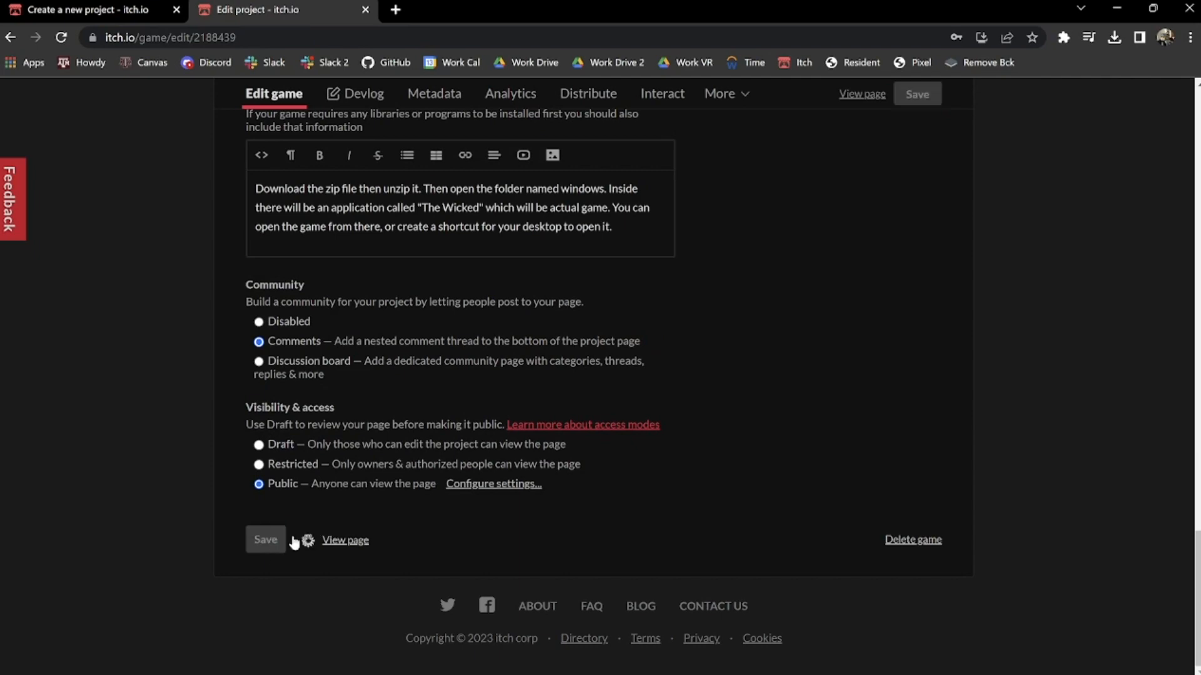
View the published project page and look over its banner, description and download section
click(316, 540)
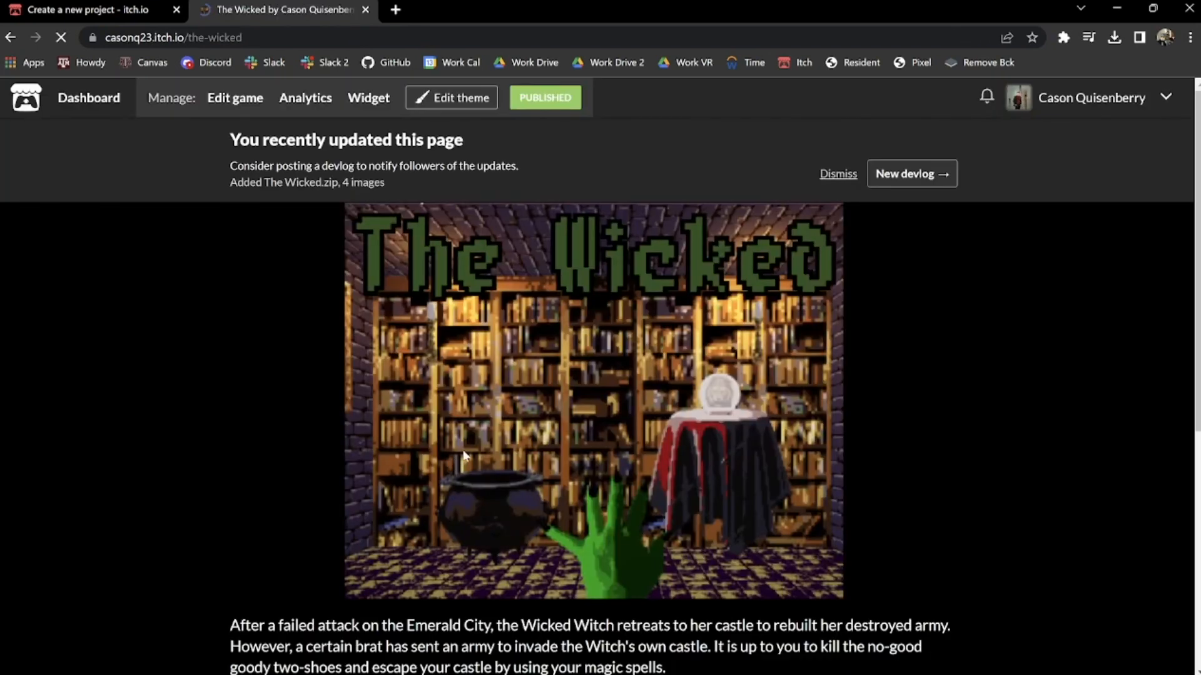
scroll(512, 344, down, 3)
scroll(707, 197, up, 3)
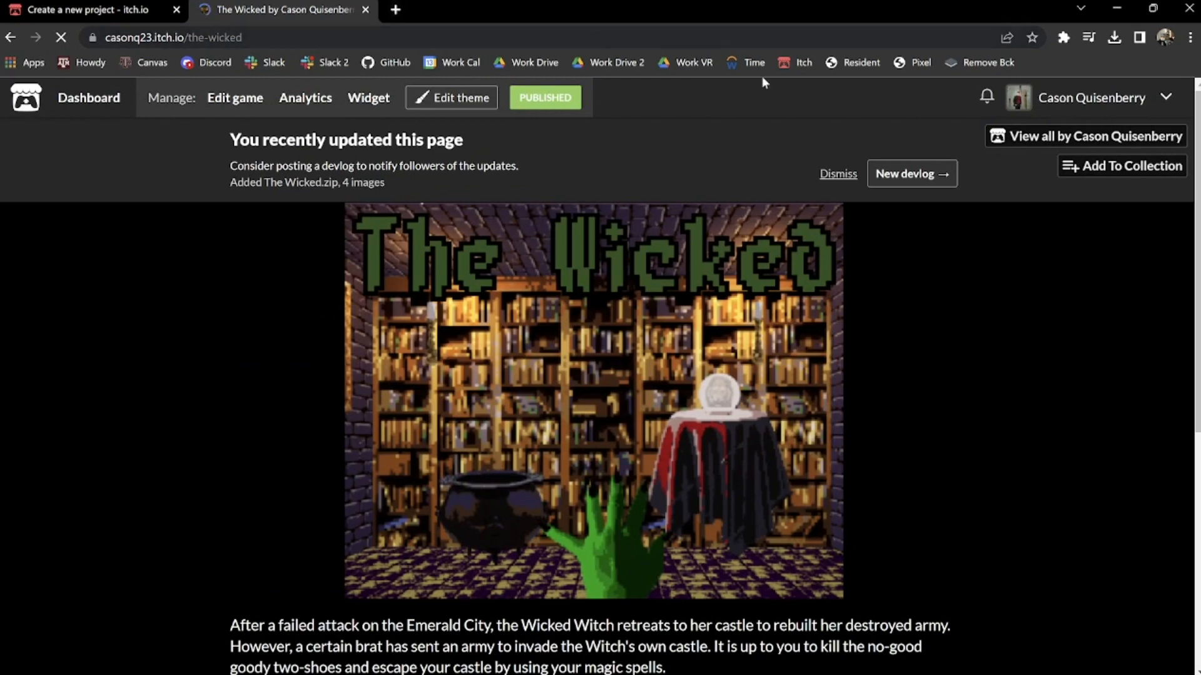
Open the creator's itch.io profile in a new tab and log out of the account
ctrl+shift+click(794, 62)
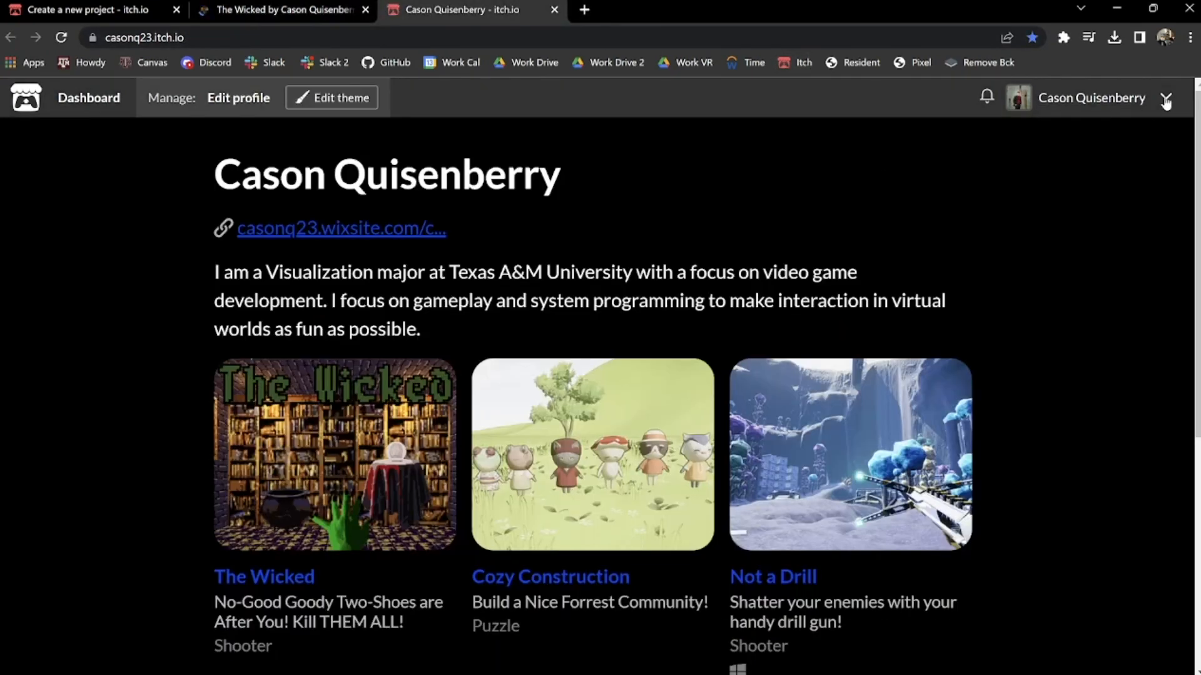
click(1165, 98)
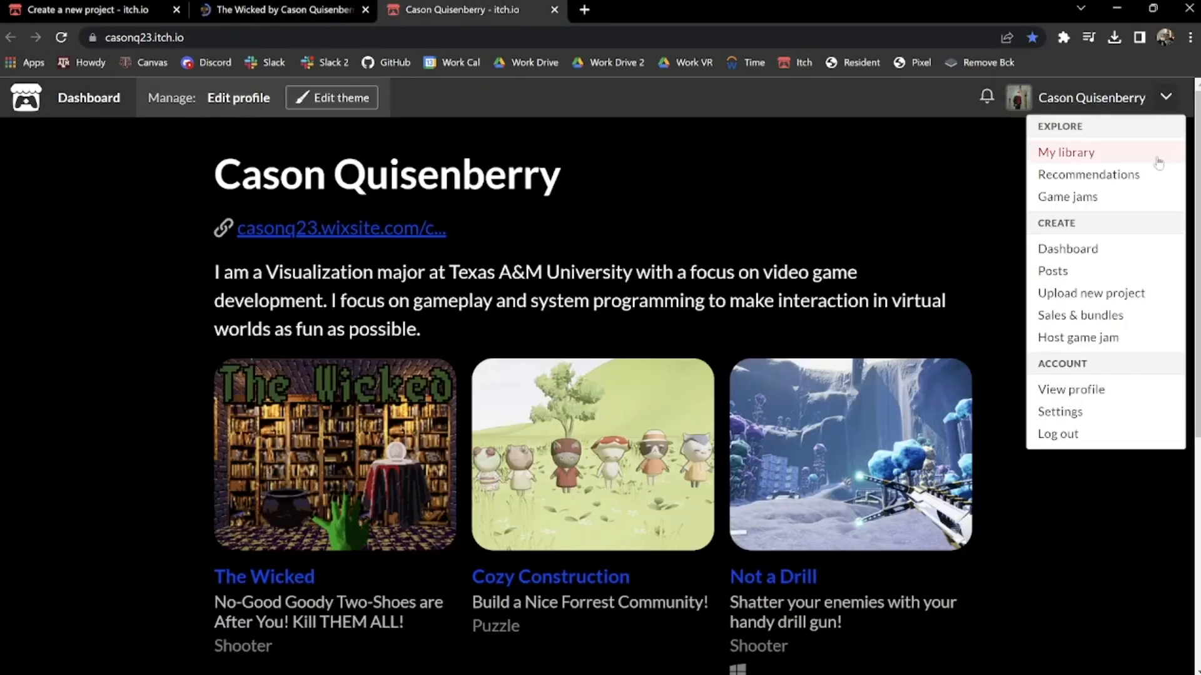
click(1059, 435)
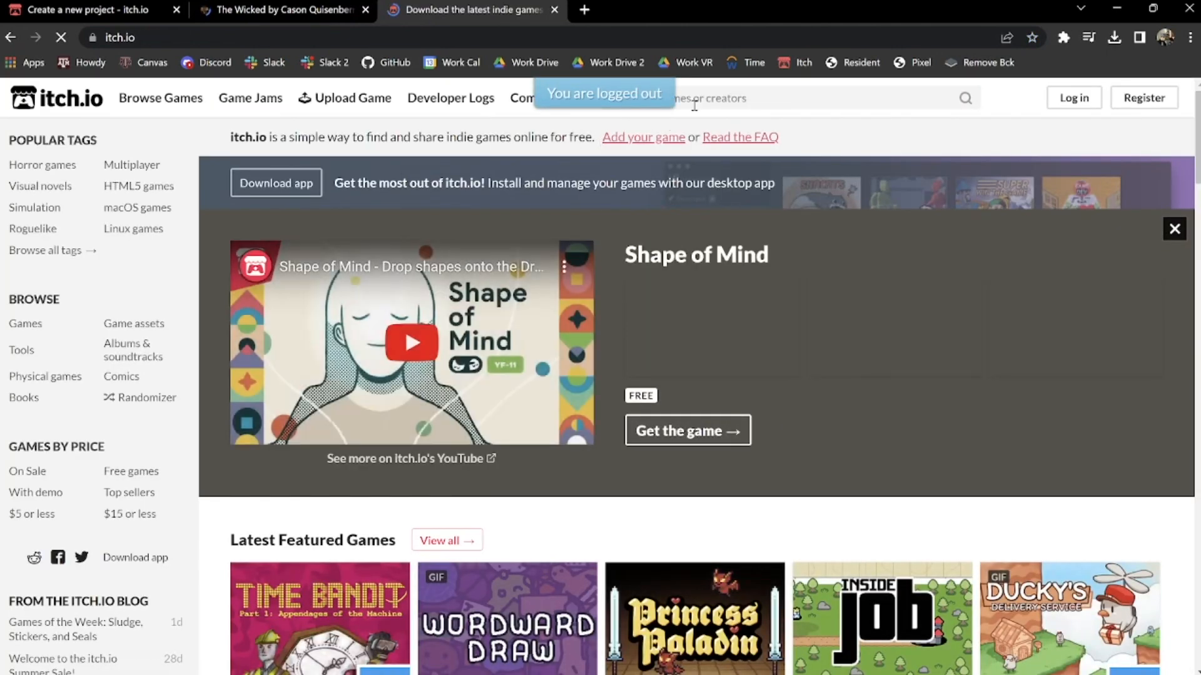
Search itch.io for "the wicked" and open the game's public page from the results
click(700, 102)
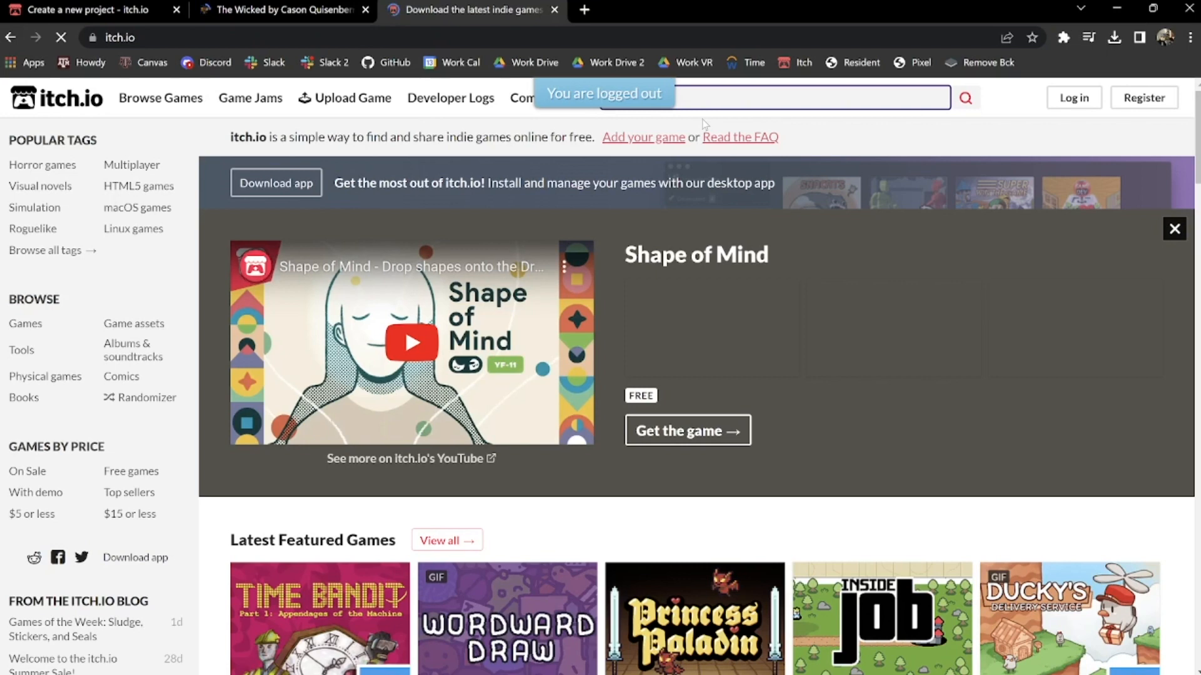
text(the wicked)
key(Return)
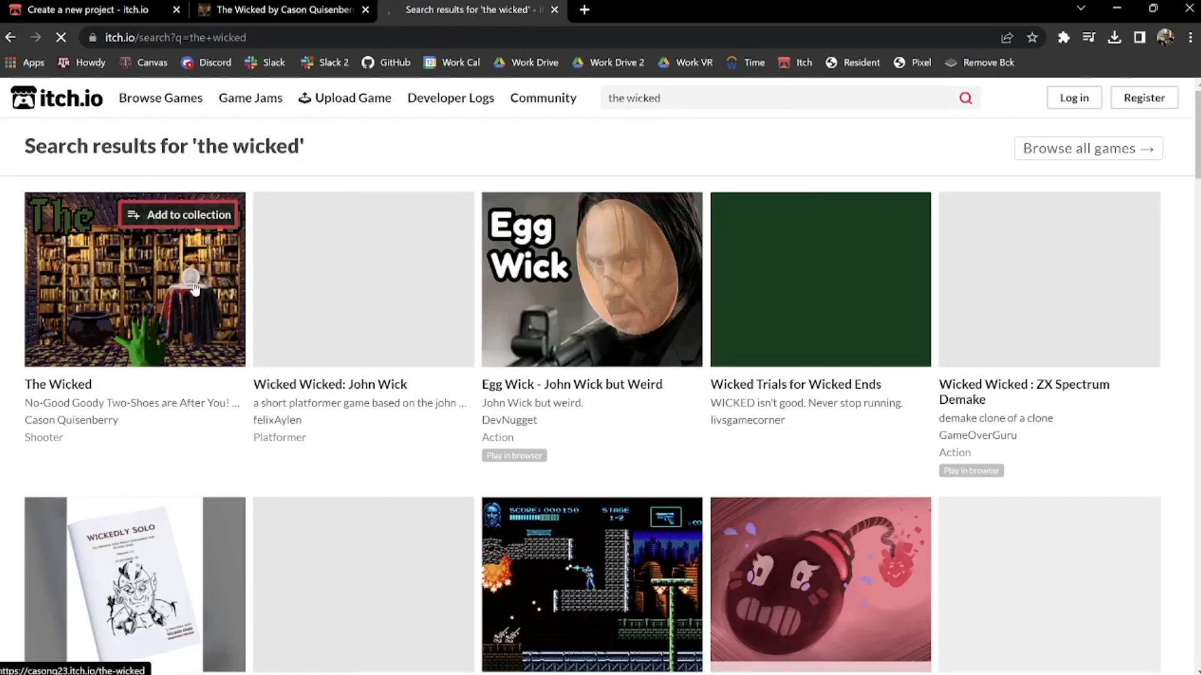
click(143, 281)
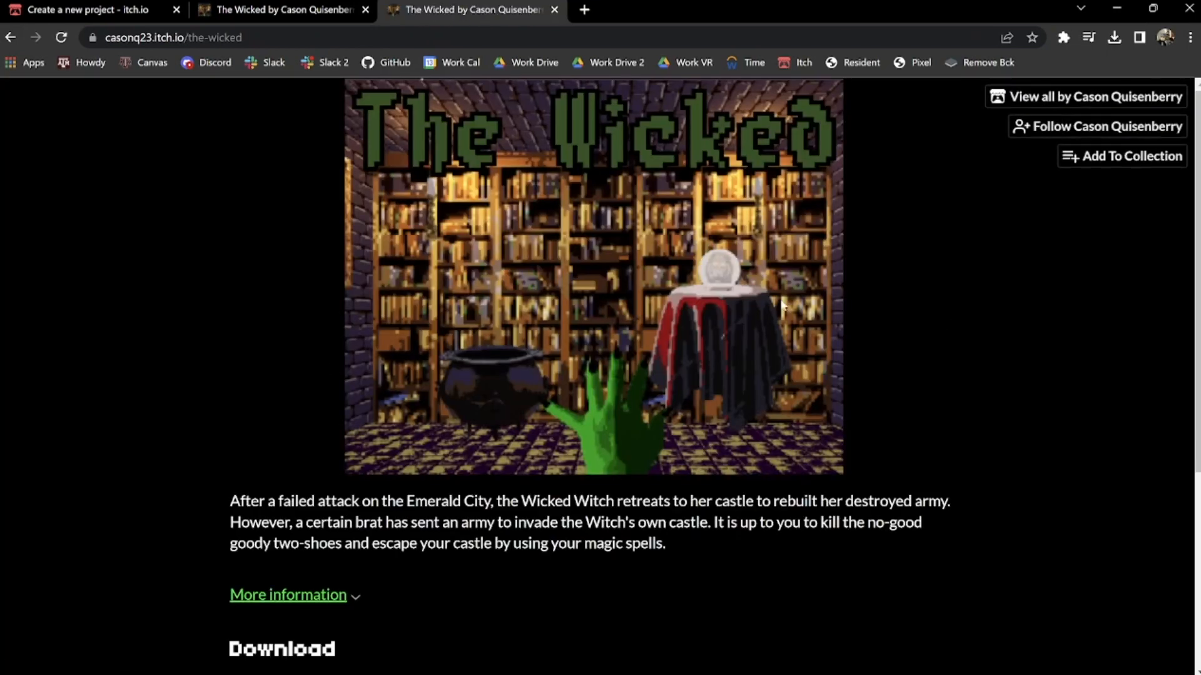
Return to the original project page, review its download and comments sections, and close the extra public page
key(ctrl+Tab)
key(ctrl+Tab)
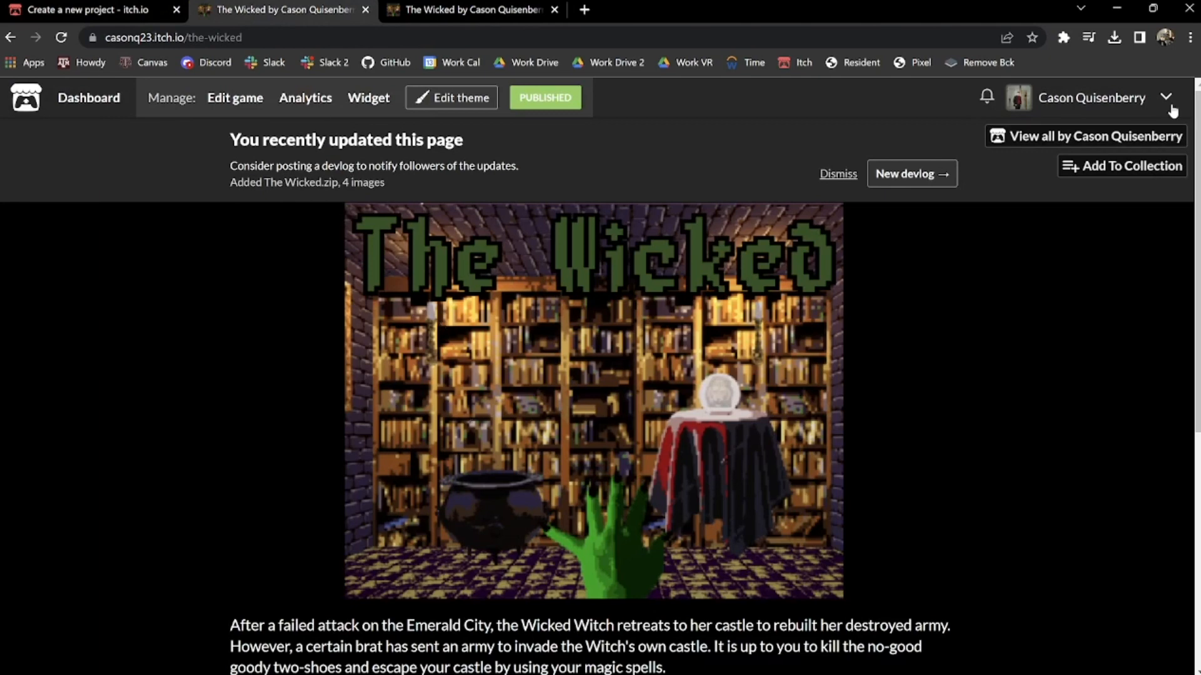
scroll(620, 309, down, 6)
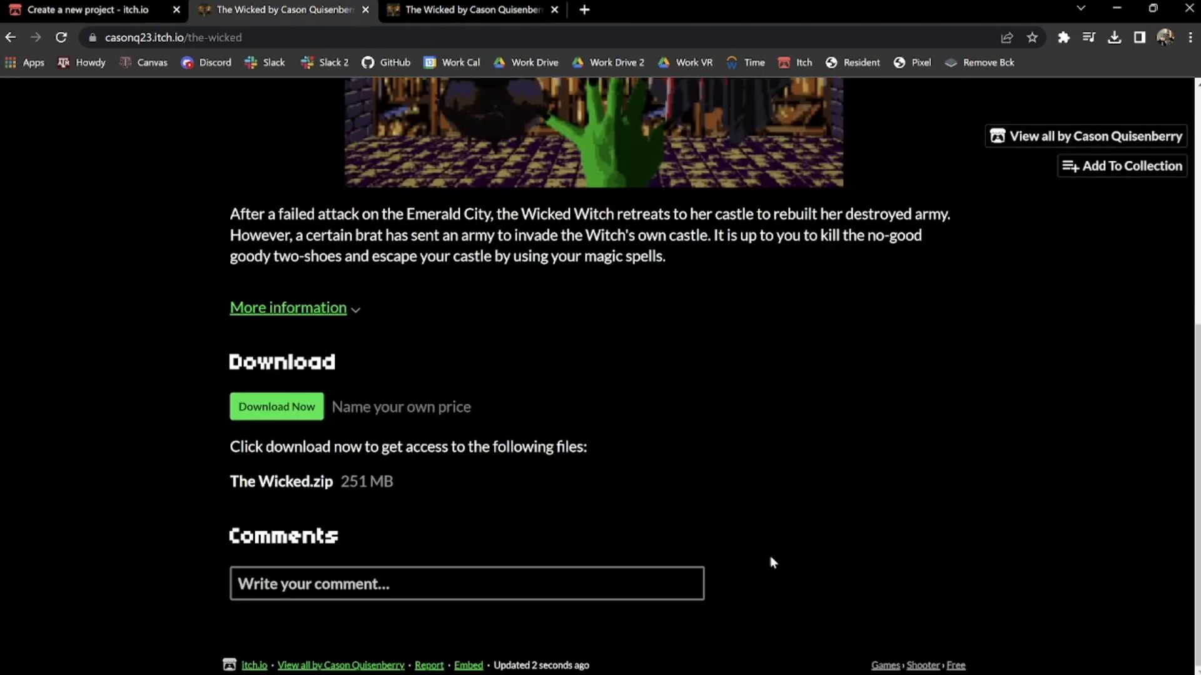
scroll(590, 531, up, 6)
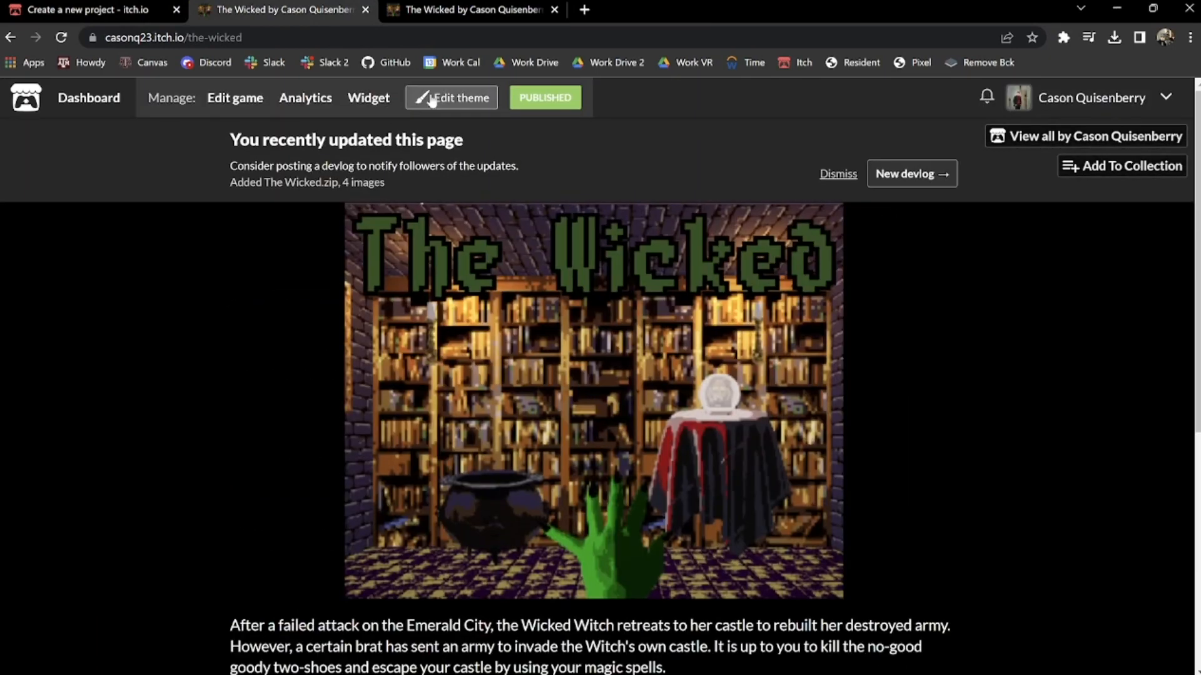
click(451, 98)
key(ctrl+w)
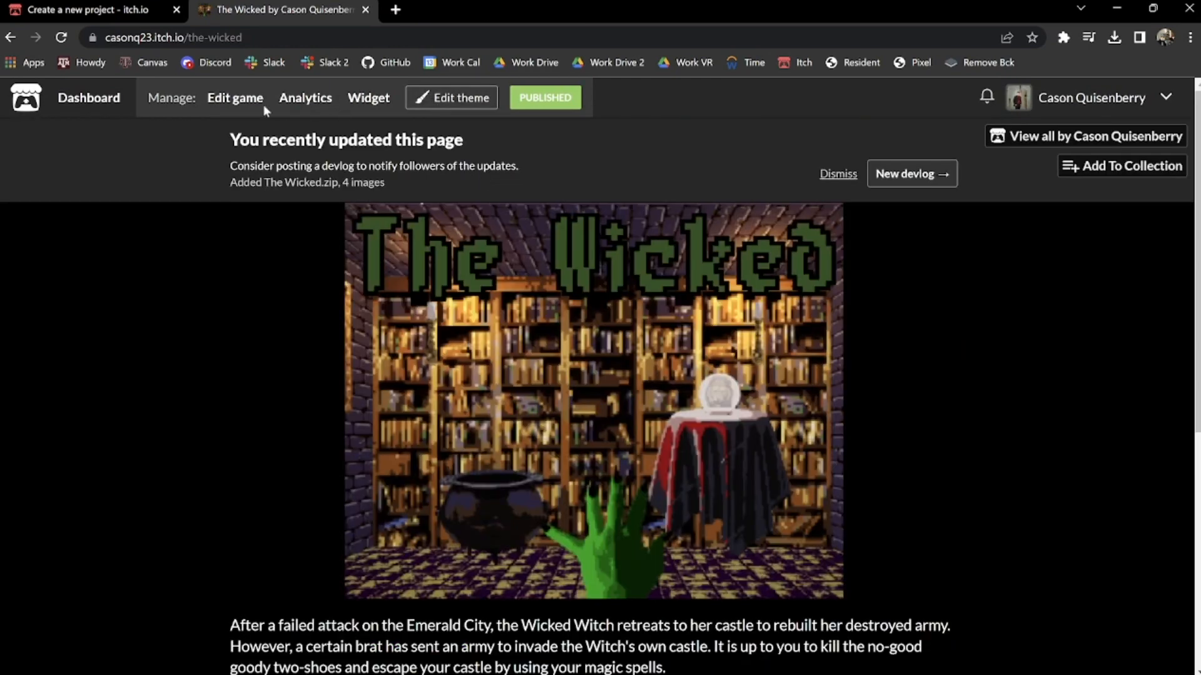
Reopen the game's edit page and review its details, pricing, uploads, genre and tags
click(241, 102)
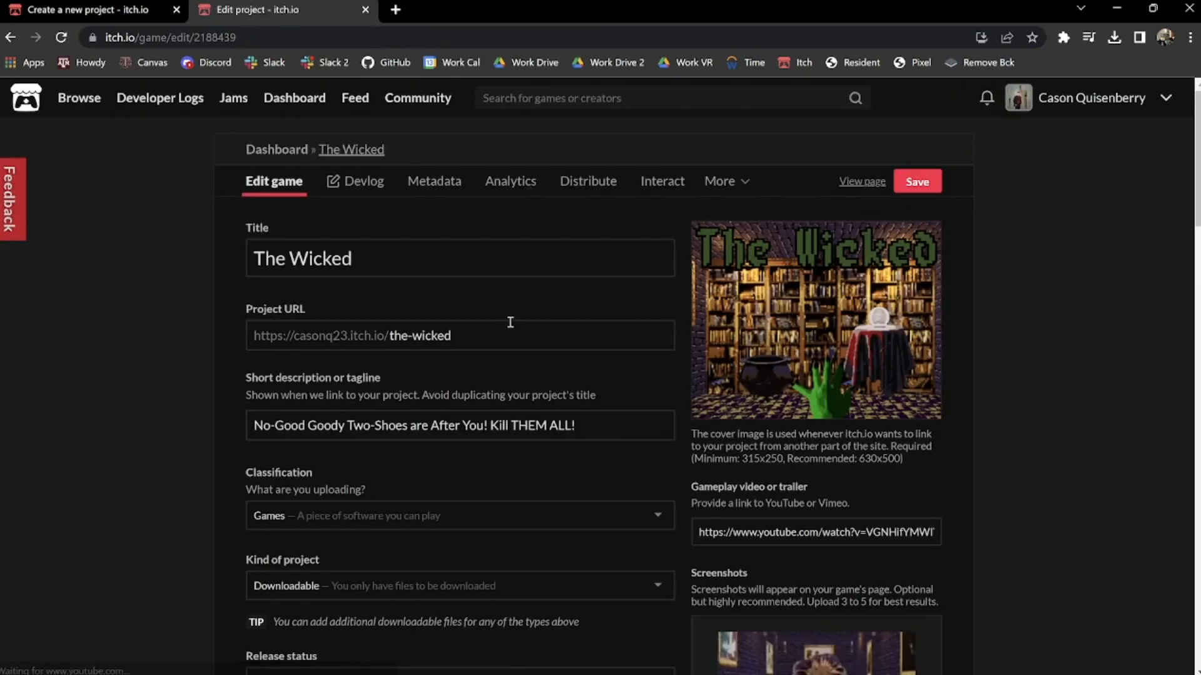
scroll(400, 393, down, 3)
scroll(563, 425, down, 3)
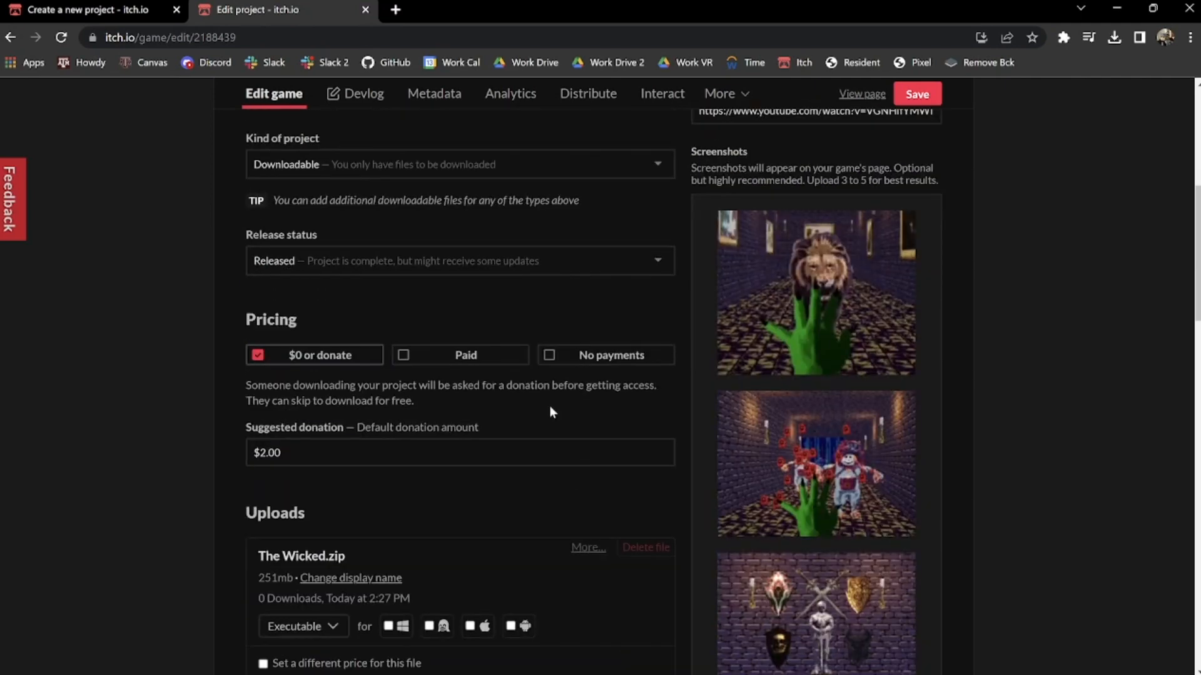
scroll(625, 500, down, 7)
scroll(446, 523, down, 12)
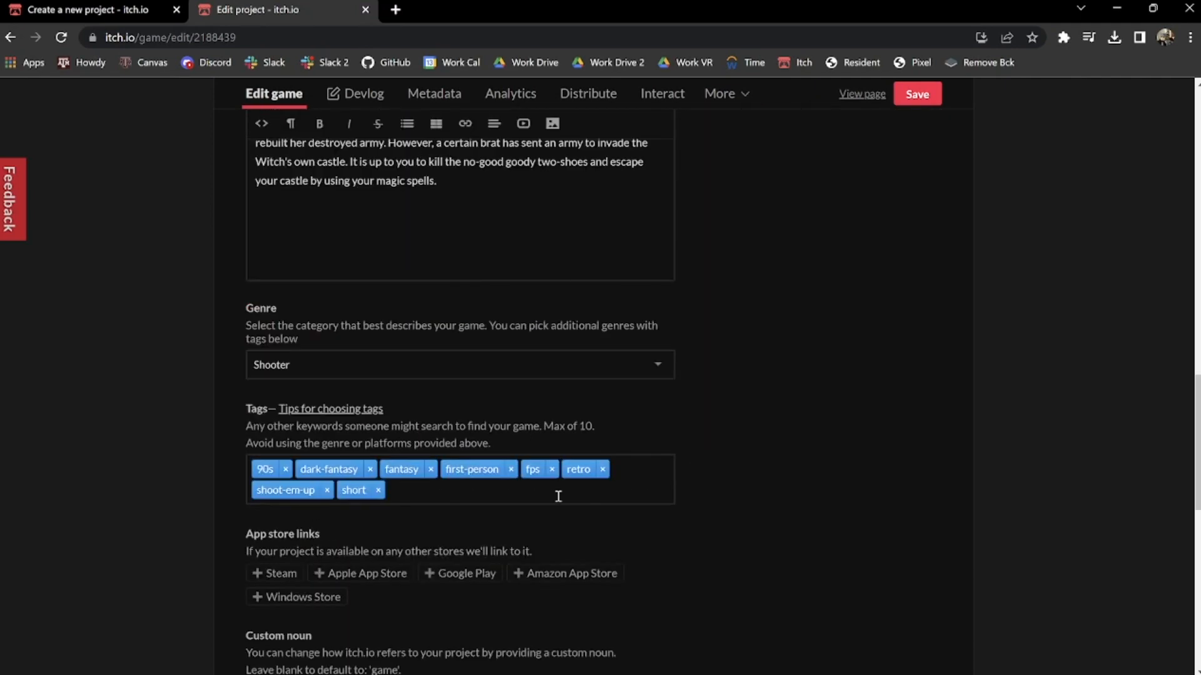
View the project page and open its Download Now dialog to check the donation prompt
click(317, 538)
scroll(603, 463, down, 6)
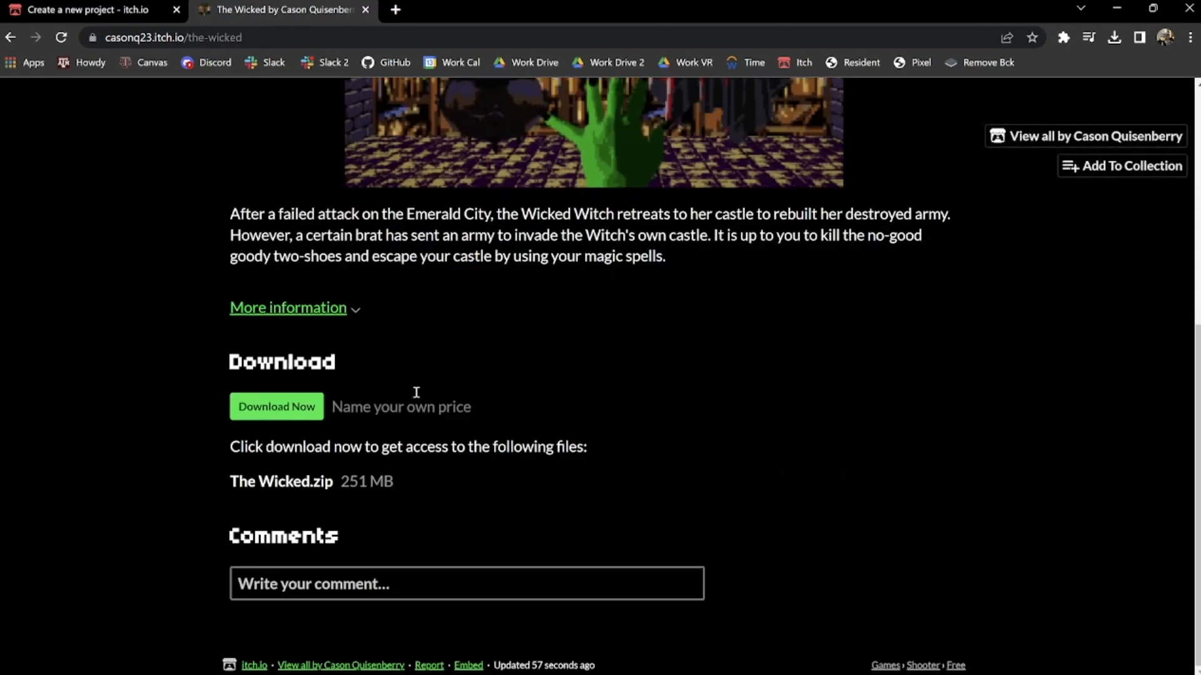
click(280, 410)
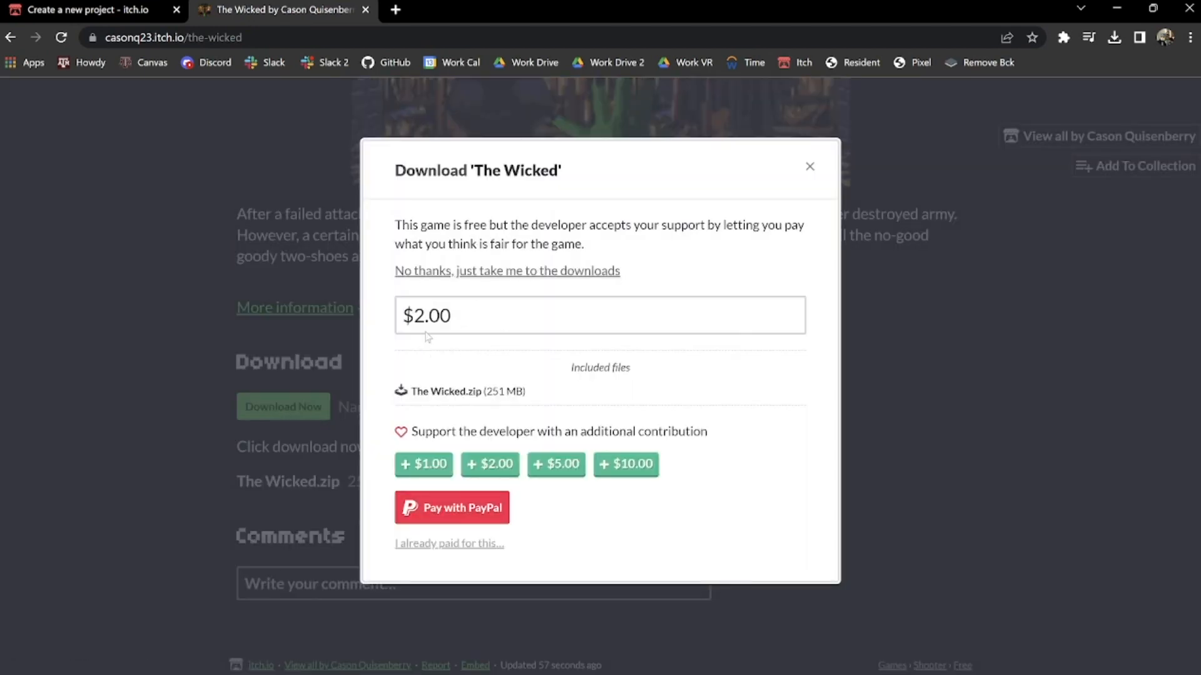
Skip the donation prompt and download The Wicked.zip from the game's download page
click(470, 272)
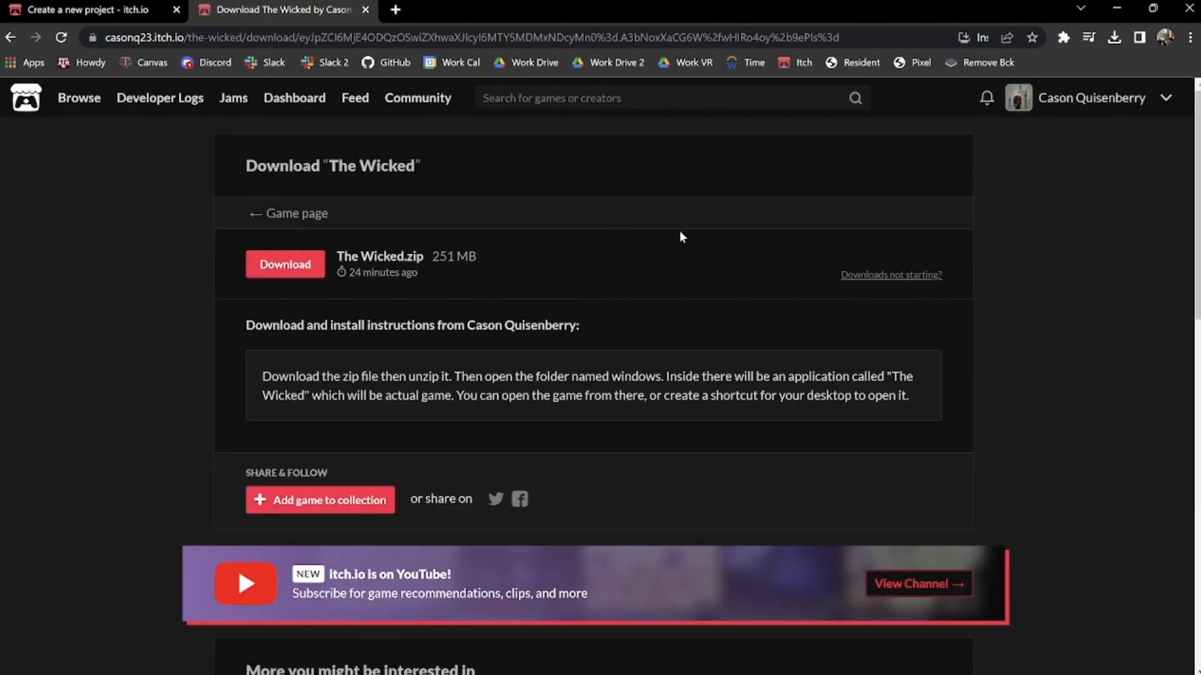
click(307, 262)
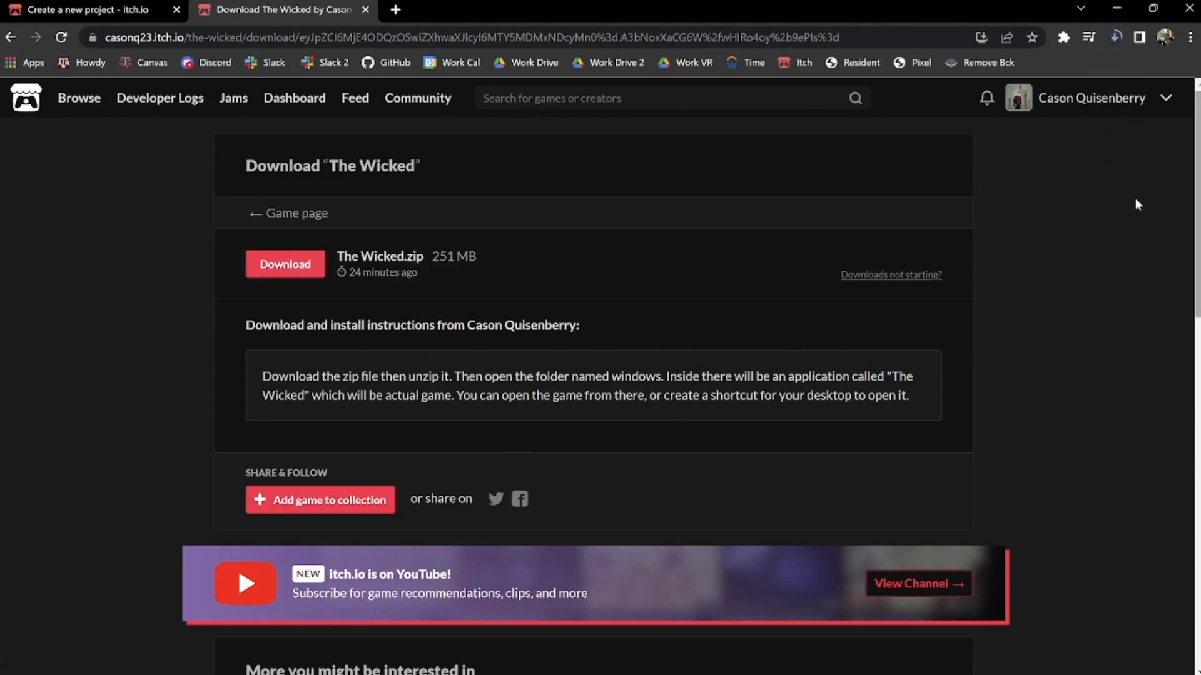
scroll(649, 306, down, 3)
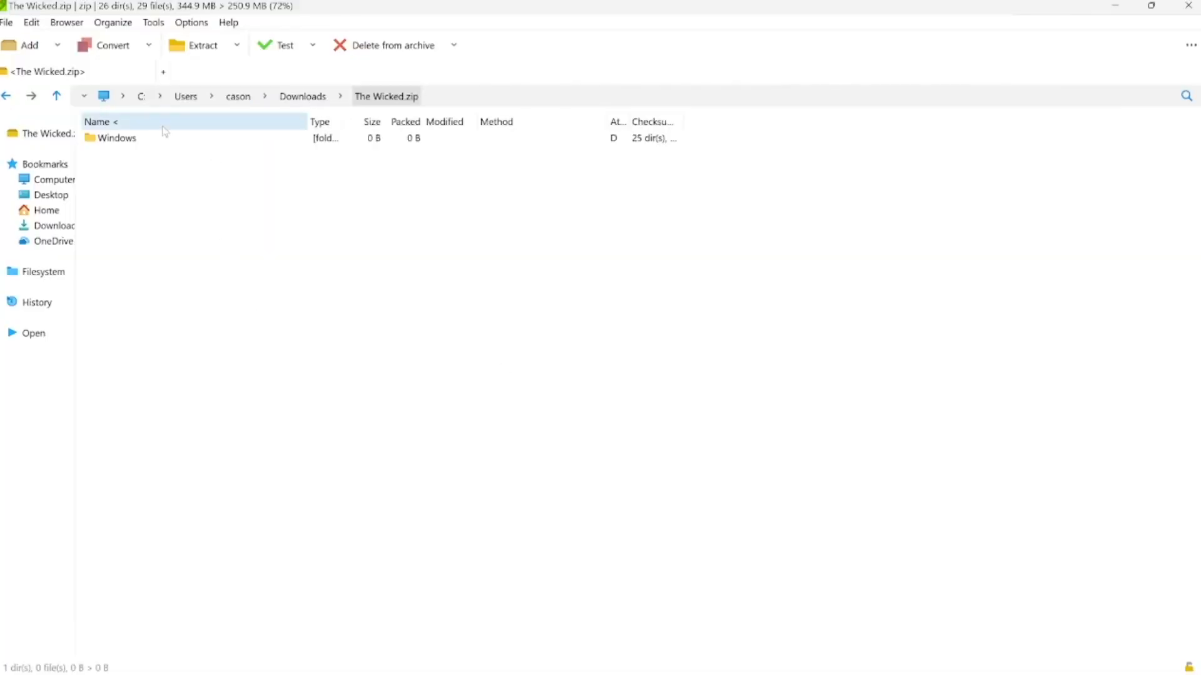
Extract The Wicked.zip into Downloads and show the extracted Windows folder in a maximized window
click(196, 45)
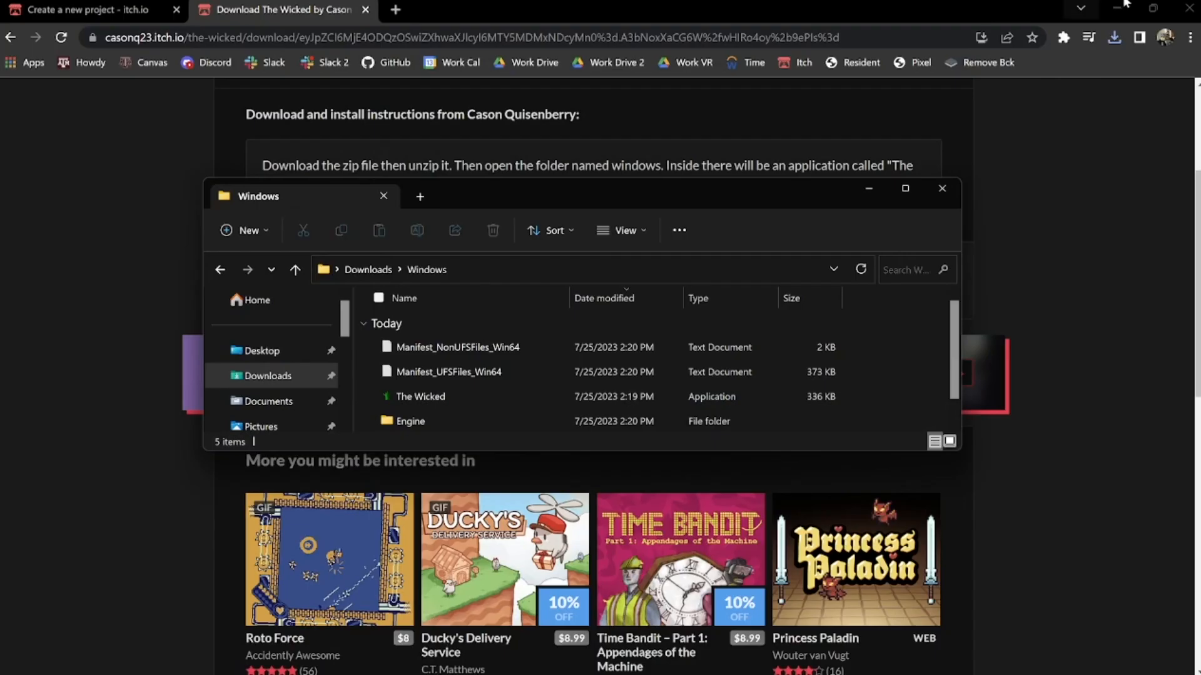
click(1124, 5)
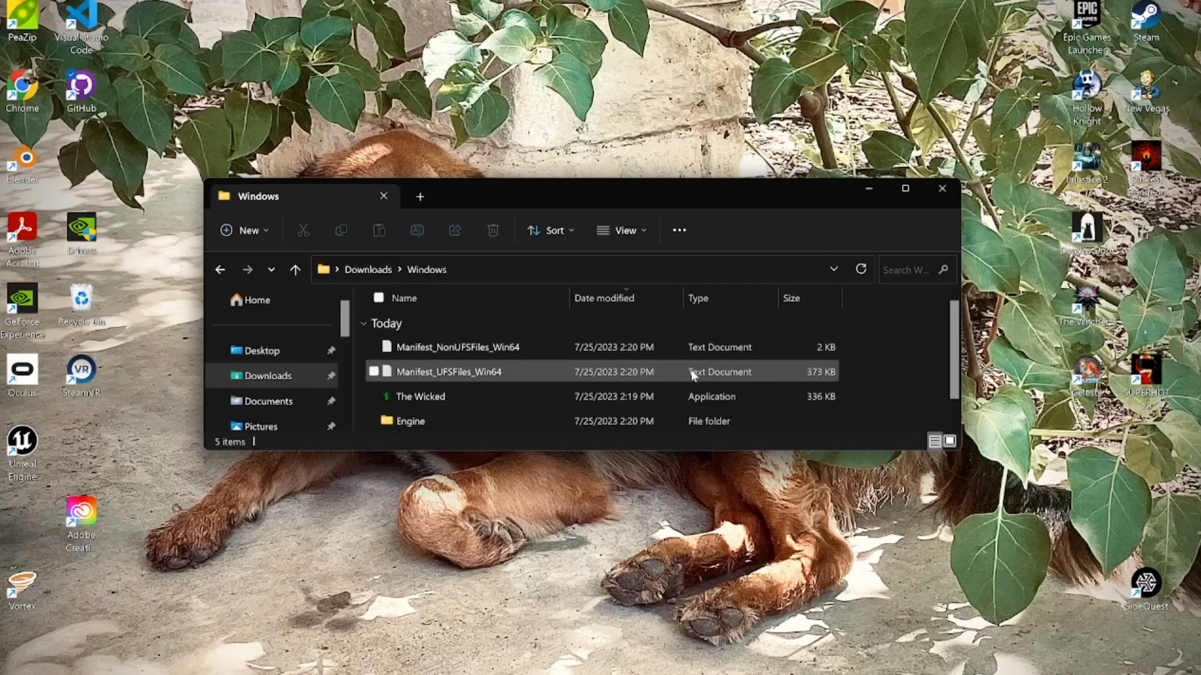
click(906, 189)
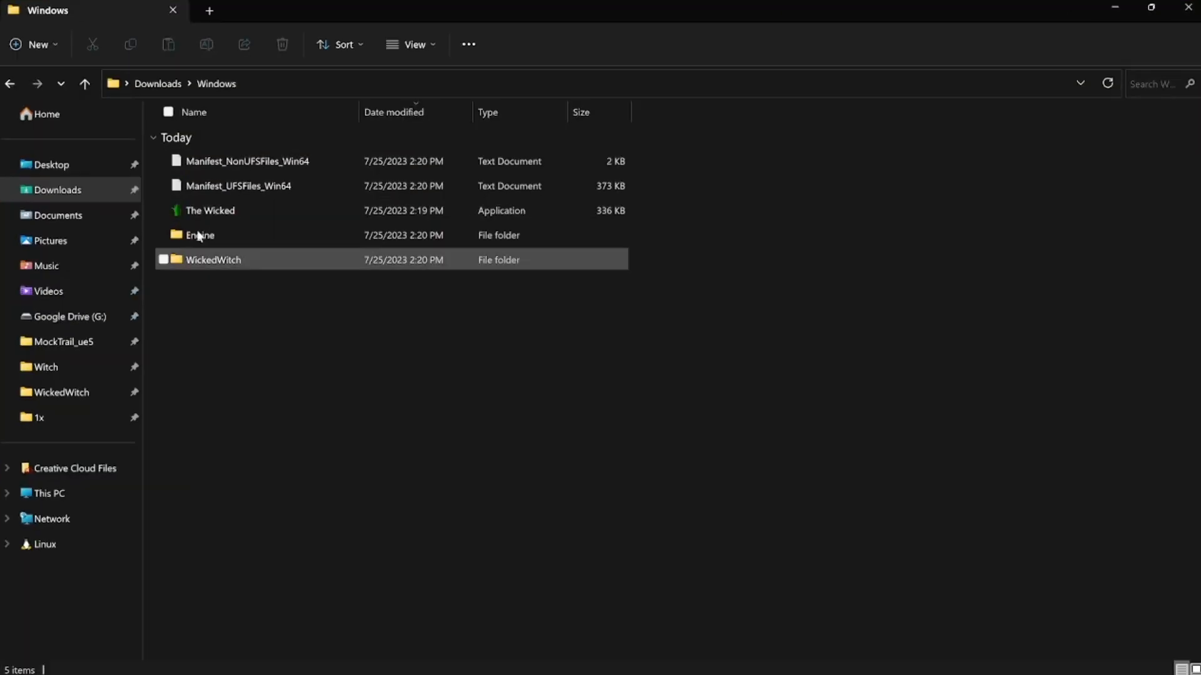
Create a shortcut to The Wicked application inside the extracted Windows folder
right_click(249, 208)
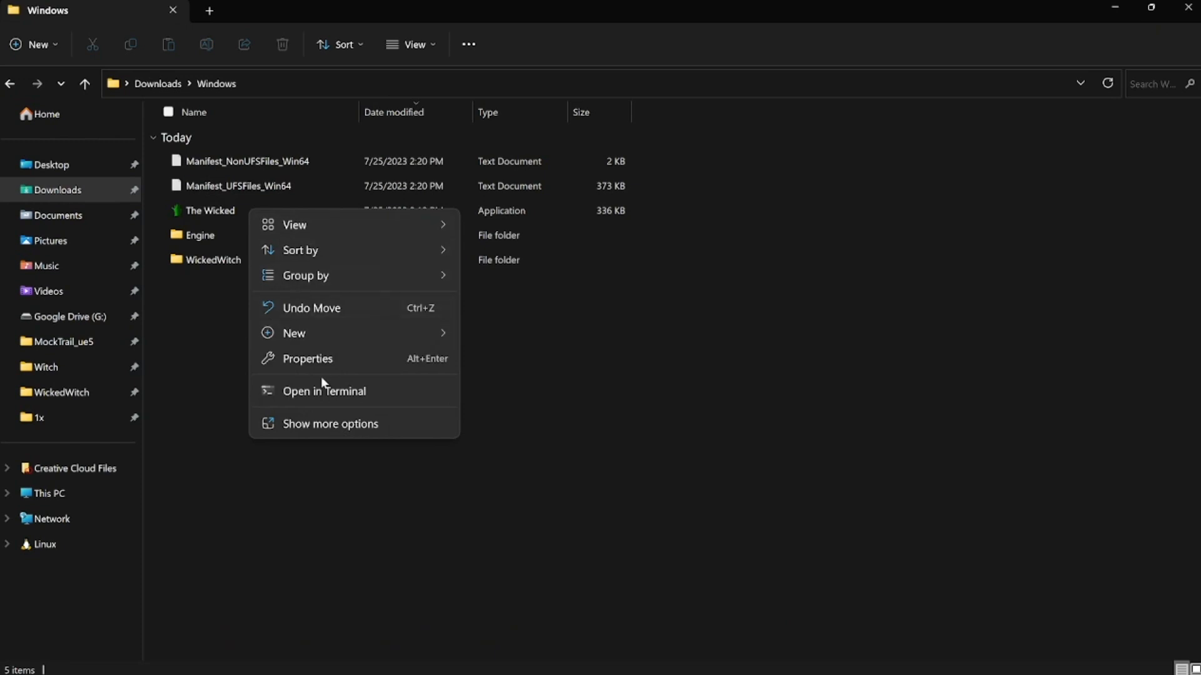
click(162, 347)
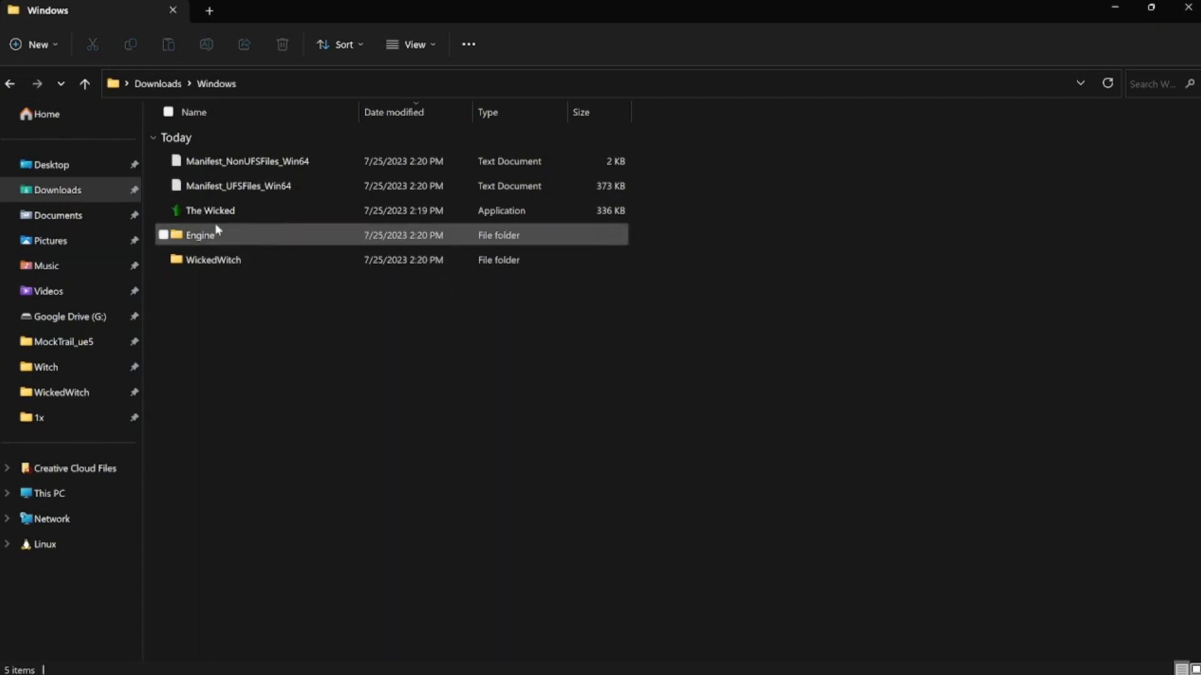
right_click(216, 210)
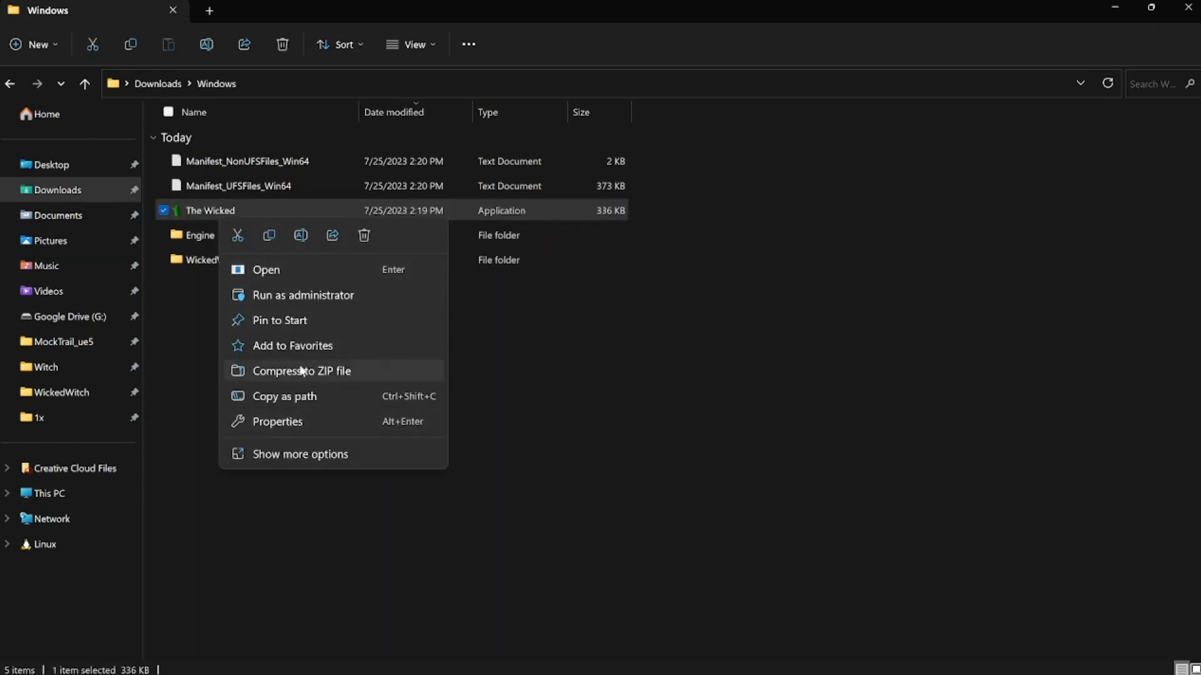
click(284, 457)
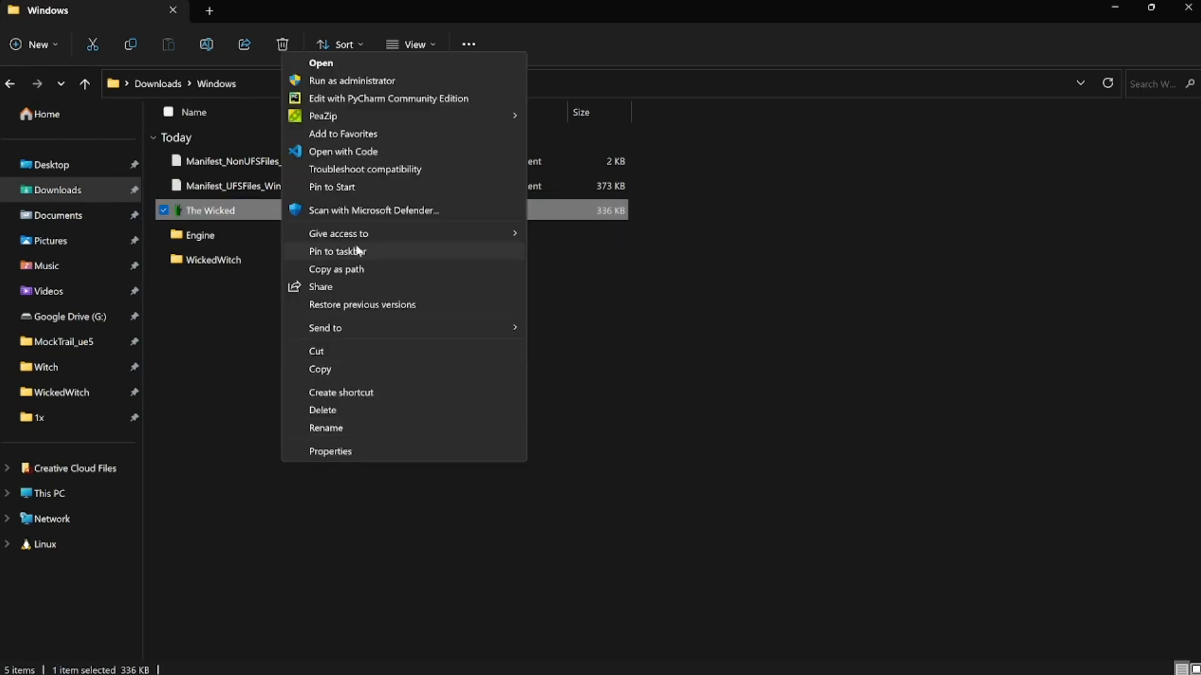
click(350, 392)
click(308, 329)
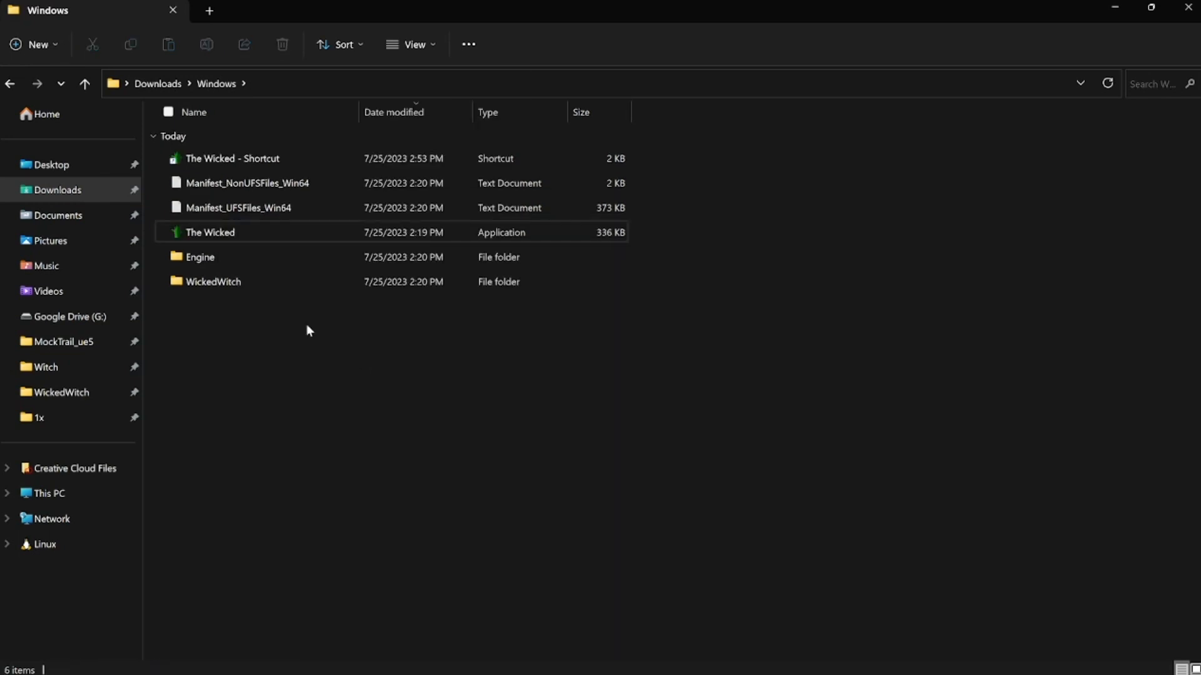
Delete the shortcut to The Wicked from the Windows folder and minimize the folder window
click(279, 161)
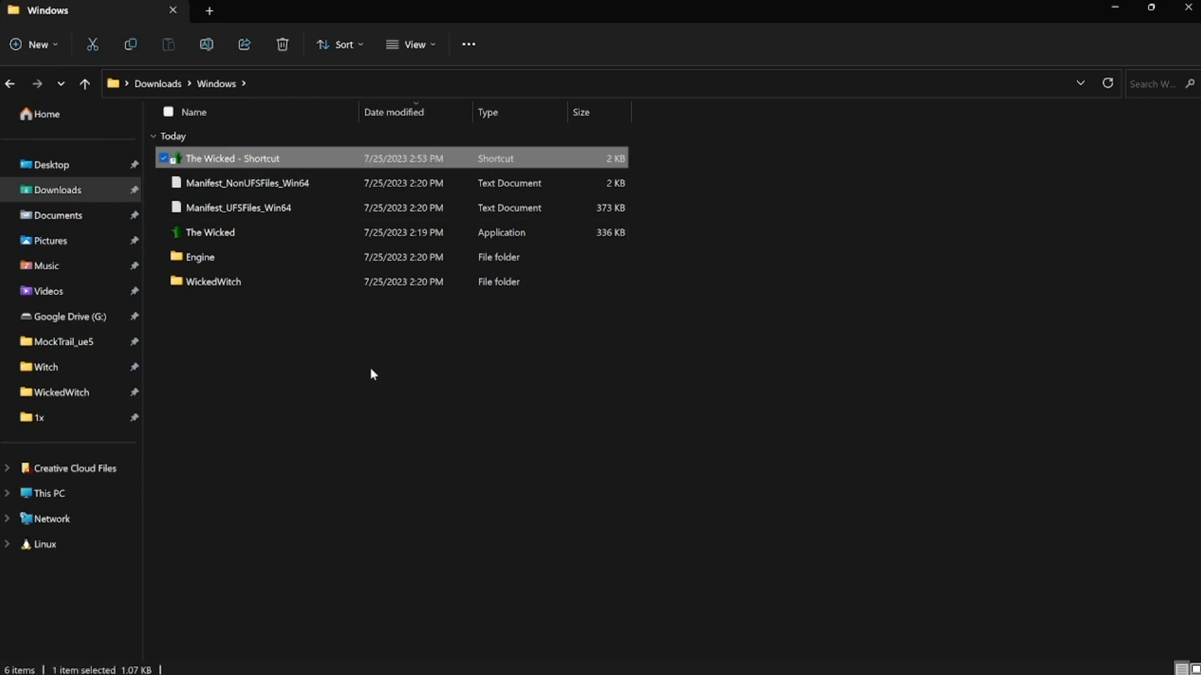
key(Delete)
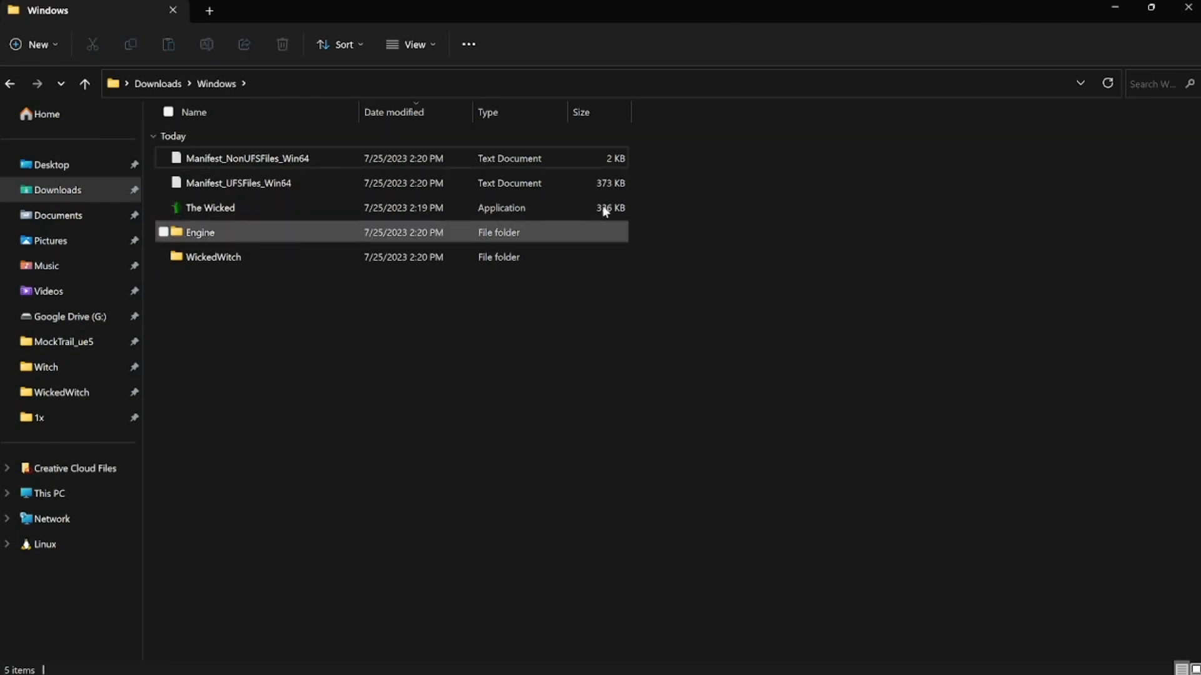
click(1115, 7)
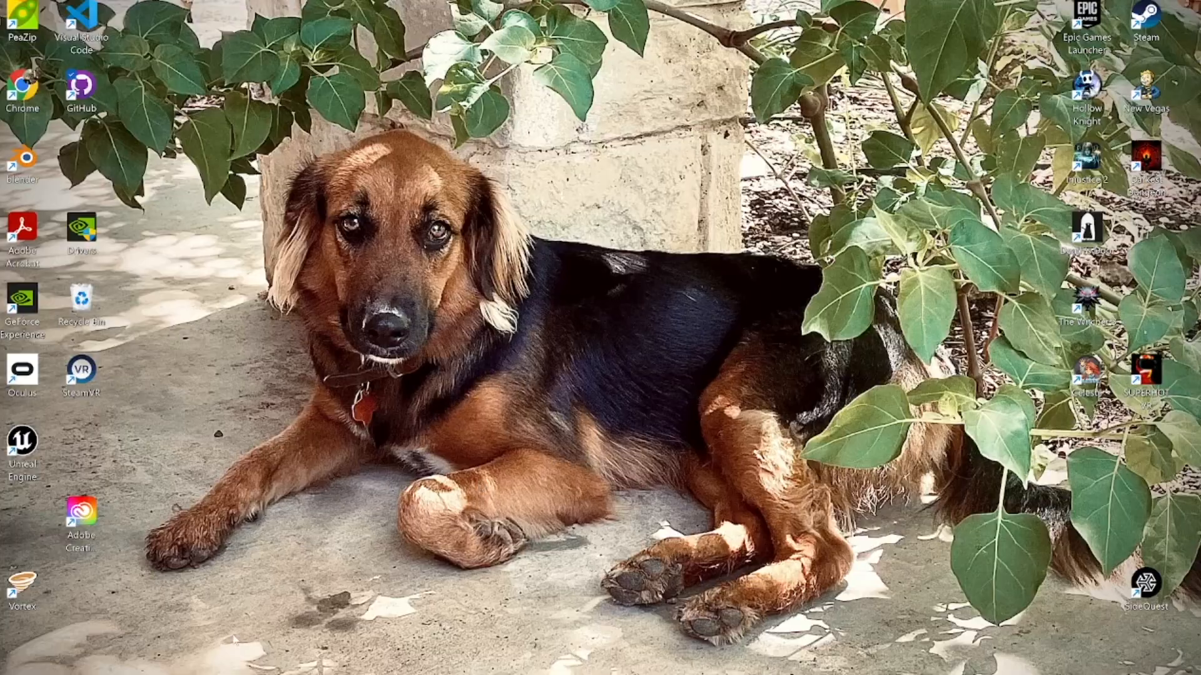